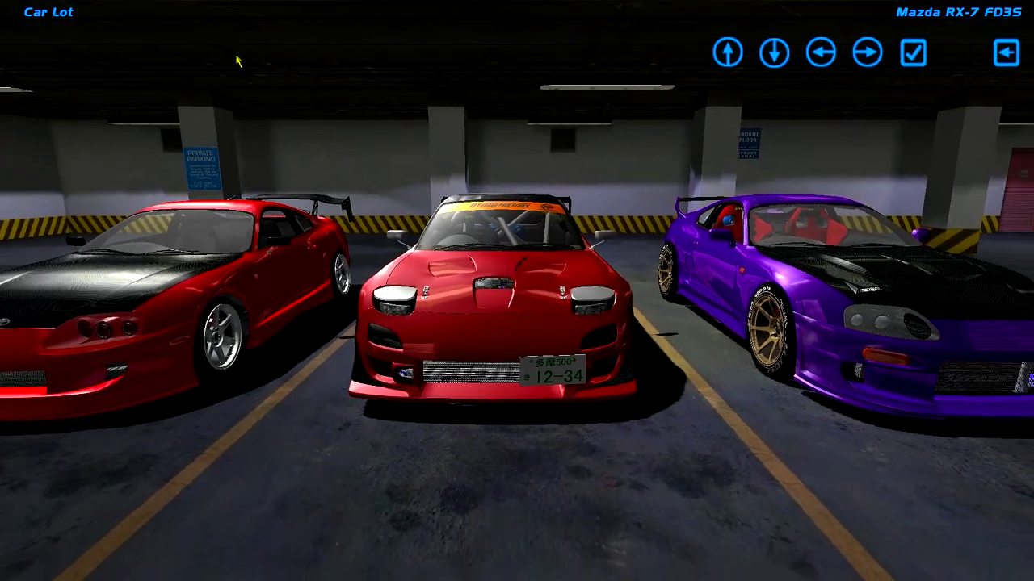
- Move left through the lot past the Toyota Supra and Golf V GTI to the Integra Type-R
{"action": "left_click", "coordinate": [821, 53]}
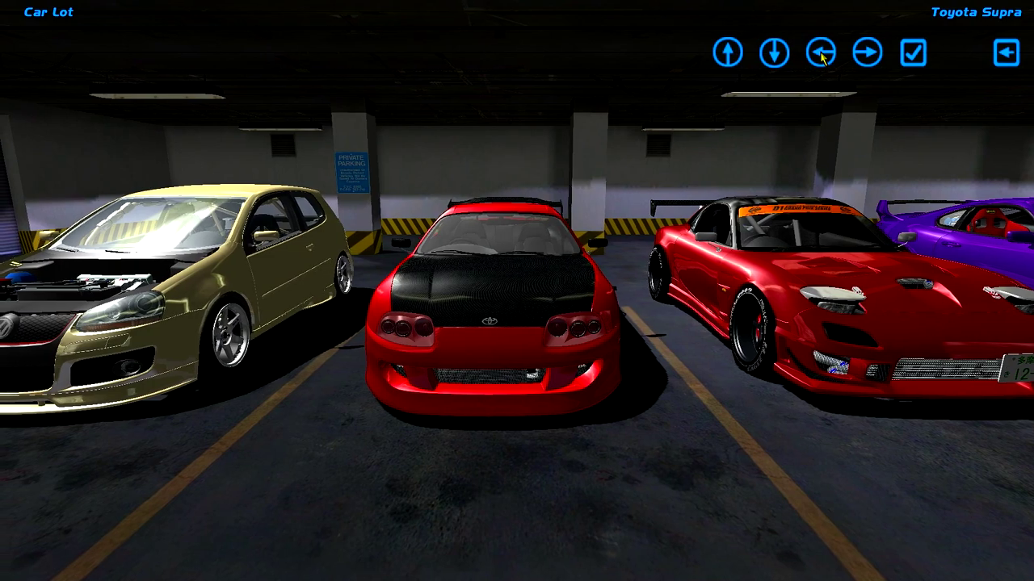
{"action": "left_click", "coordinate": [822, 53]}
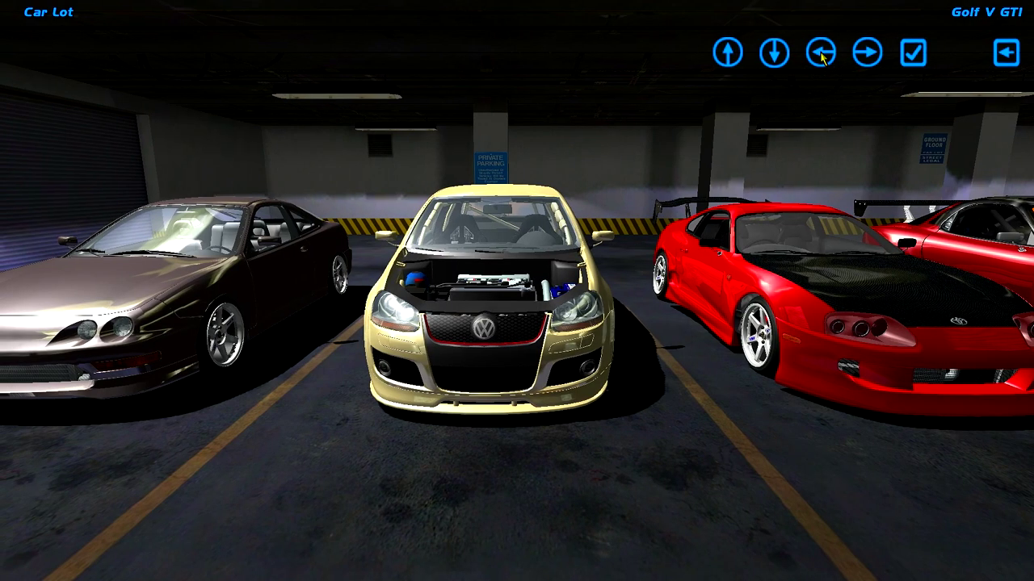
{"action": "left_click", "coordinate": [821, 54]}
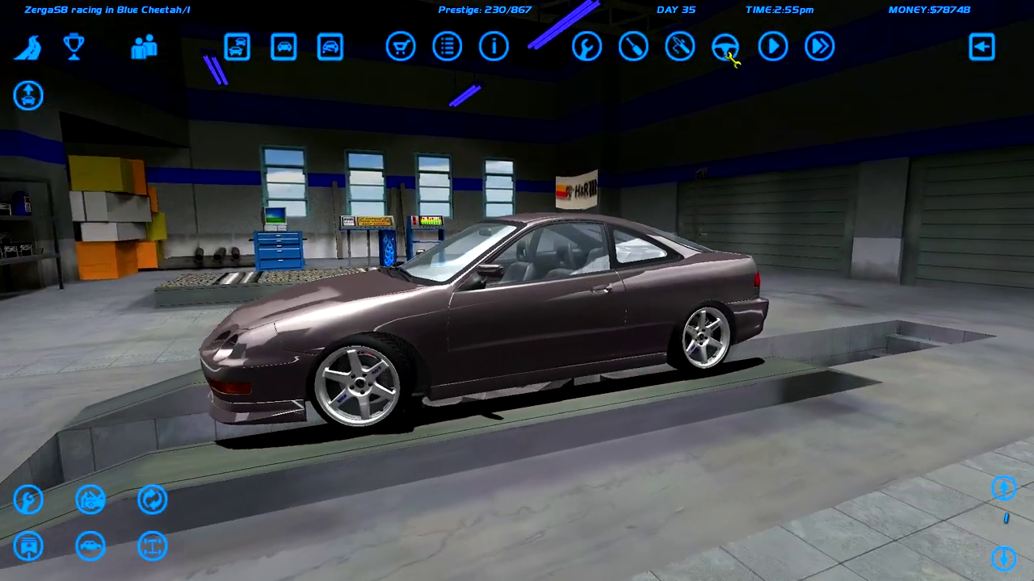
- Remove the Integra's body and engine, and sell the engine for $13,431
{"action": "left_click", "coordinate": [726, 49]}
{"action": "left_click", "coordinate": [981, 48]}
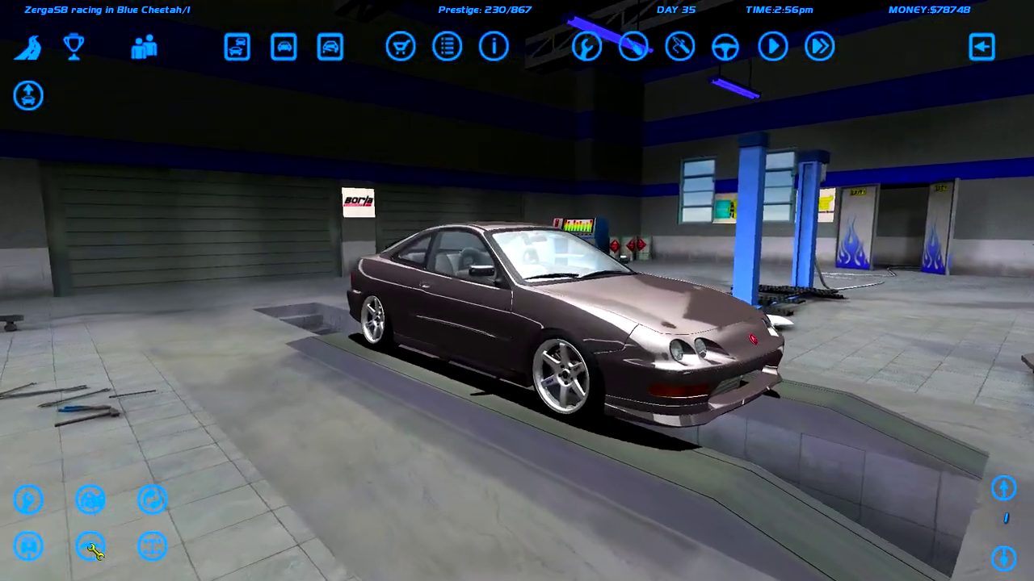
{"action": "left_click", "coordinate": [90, 546]}
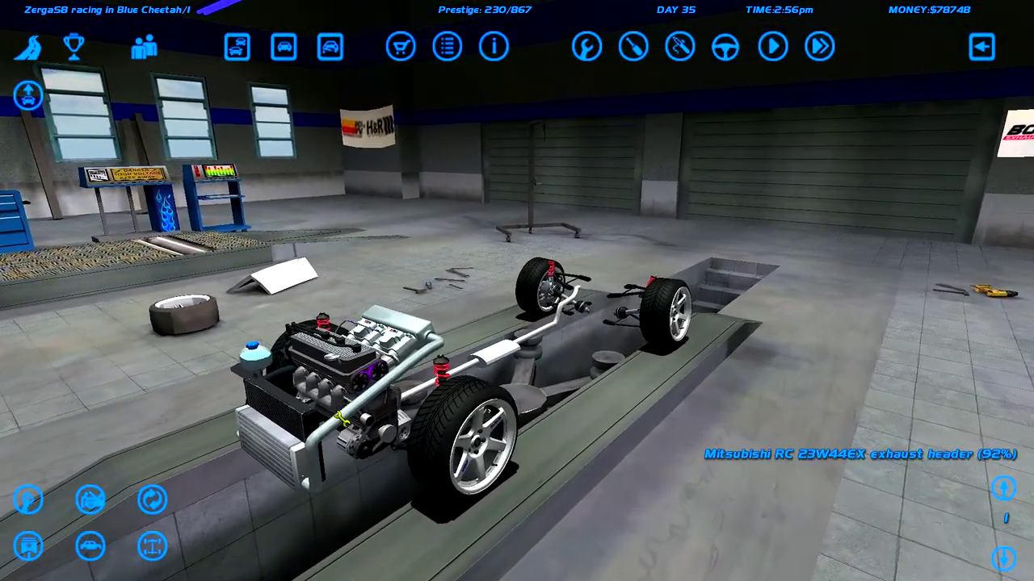
{"action": "left_click", "coordinate": [161, 499]}
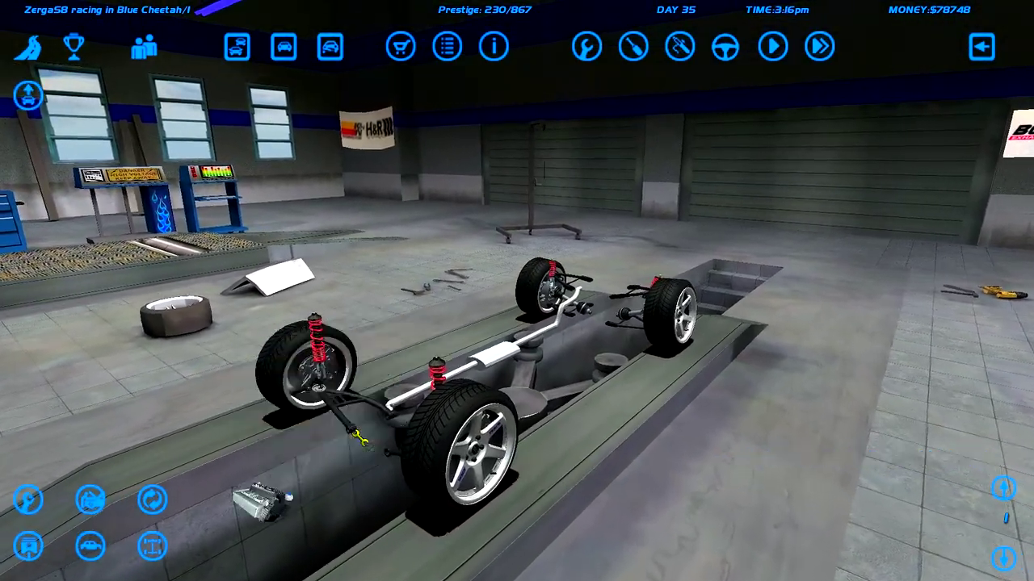
{"action": "left_click", "coordinate": [164, 499]}
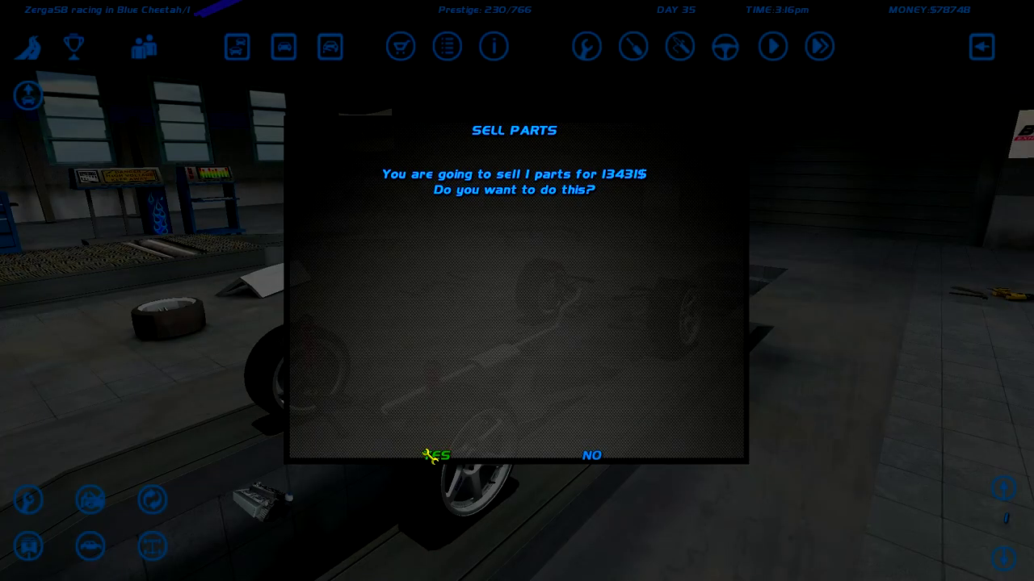
{"action": "left_click", "coordinate": [428, 456]}
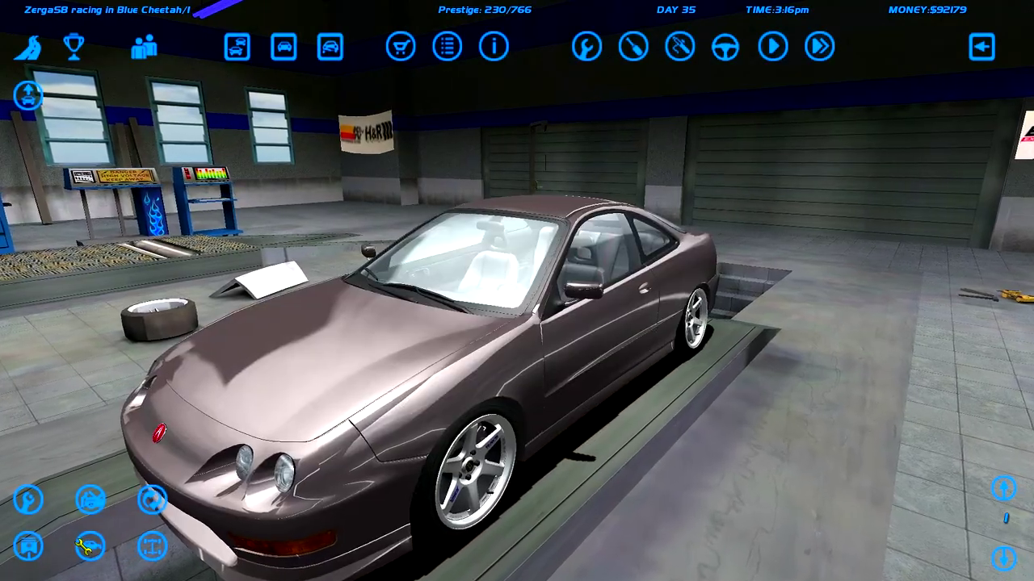
- Inspect the bare chassis, refit the body, and bring up the parts catalogue
{"action": "left_click", "coordinate": [85, 547]}
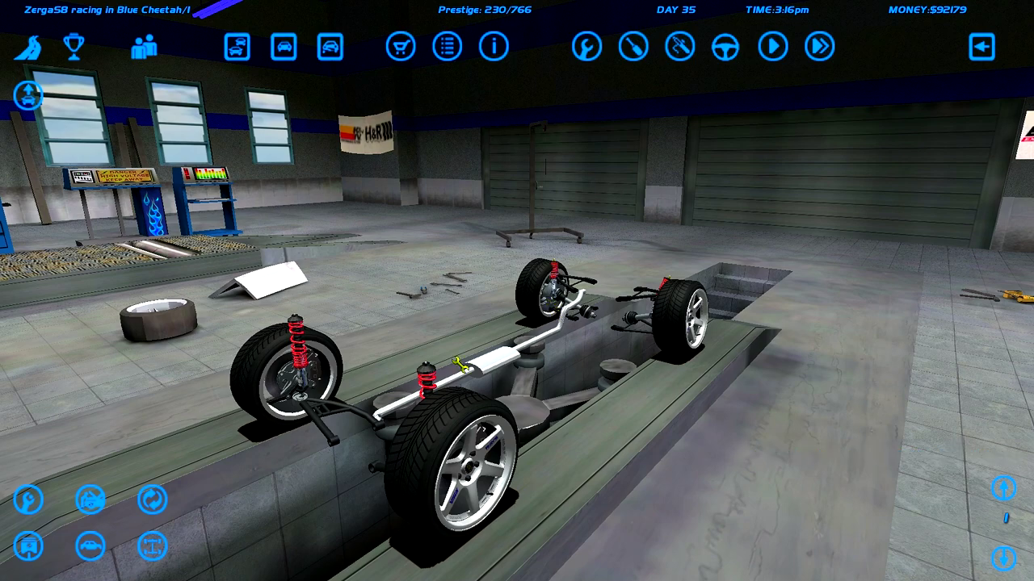
{"action": "left_click", "coordinate": [87, 548]}
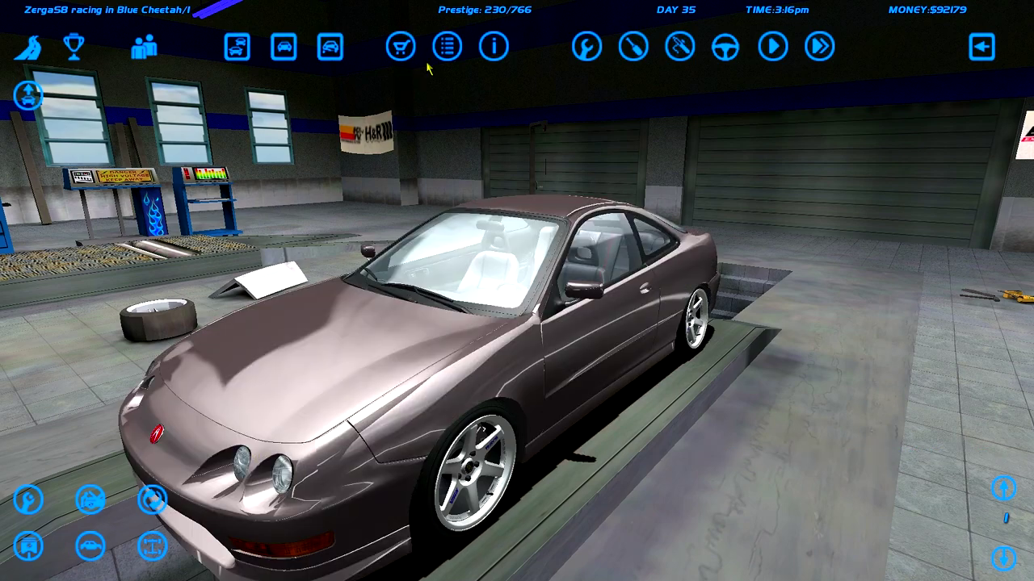
{"action": "left_click", "coordinate": [402, 48]}
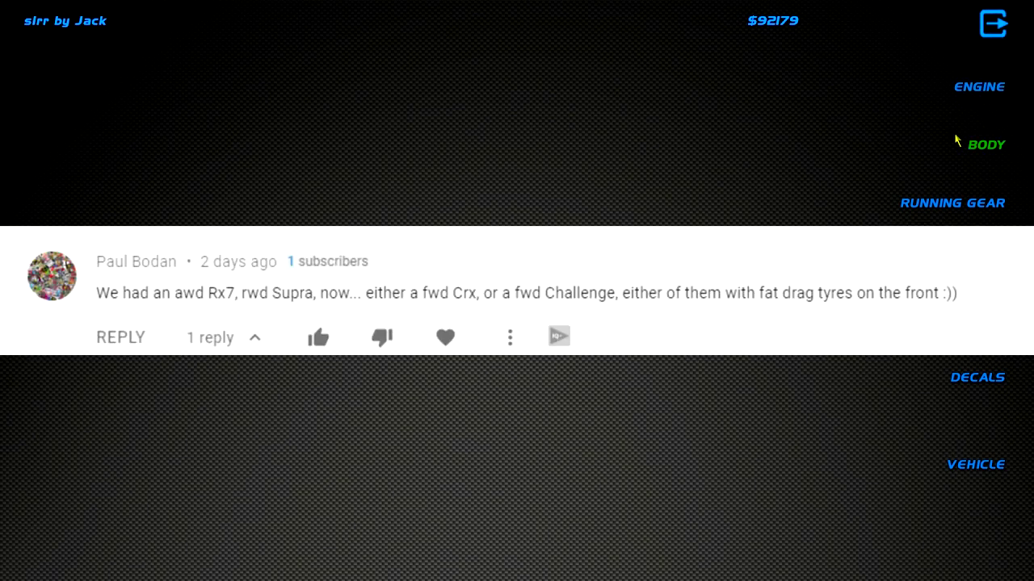
- Browse Engine > Engine kits and buy the SOHC HONDA Turbo kit
{"action": "left_click", "coordinate": [967, 90]}
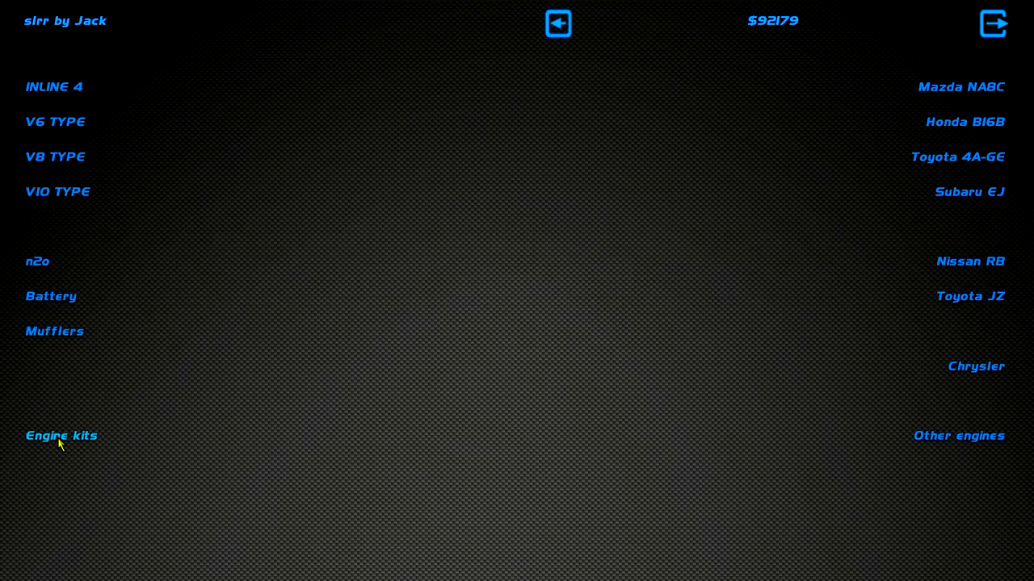
{"action": "left_click", "coordinate": [59, 440]}
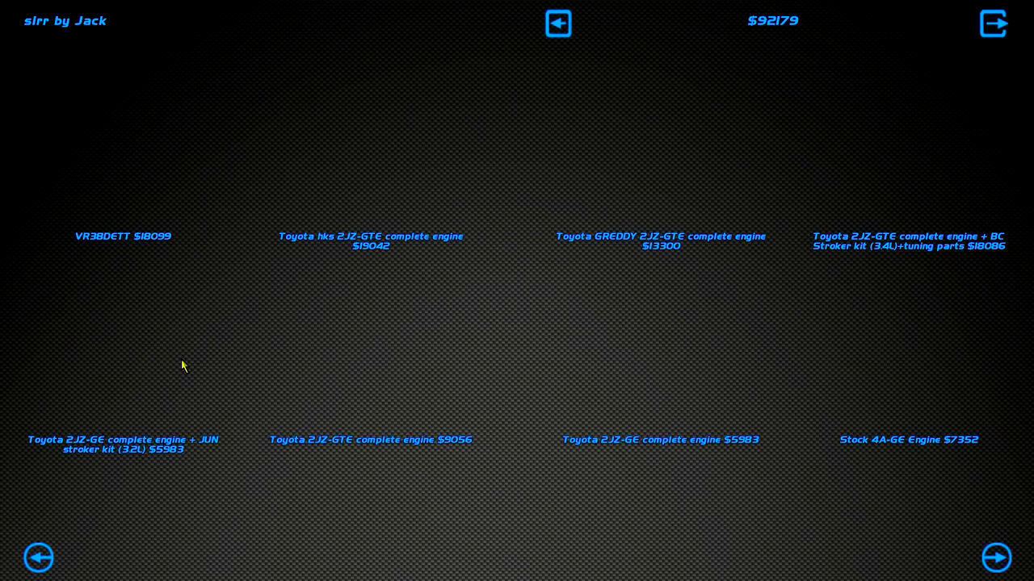
{"action": "left_click", "coordinate": [998, 560]}
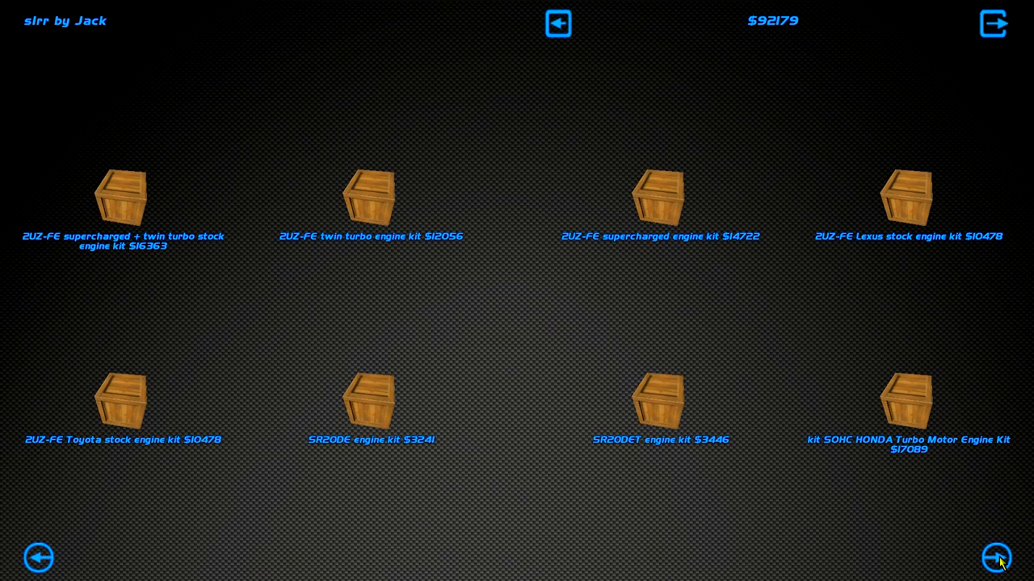
{"action": "left_click", "coordinate": [998, 560]}
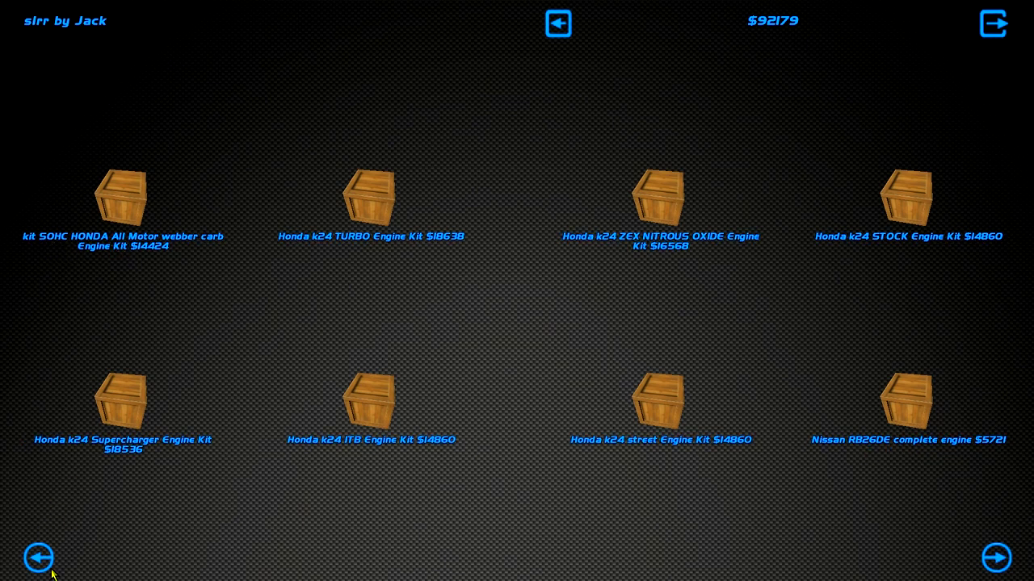
{"action": "left_click", "coordinate": [38, 561]}
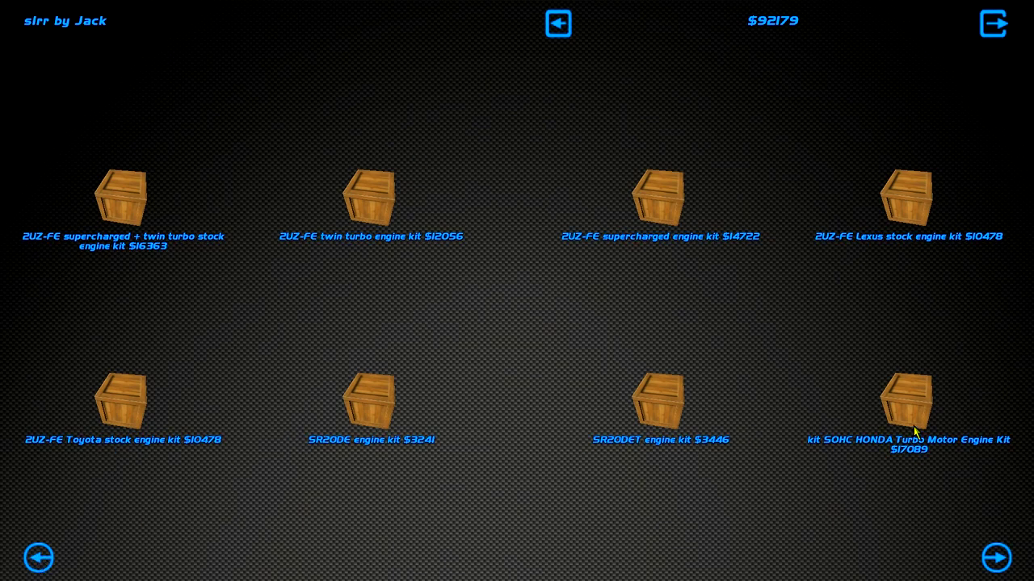
{"action": "left_click", "coordinate": [909, 386]}
{"action": "left_click", "coordinate": [357, 509]}
- Buy the Honda k24 TURBO kit from the next page for $18,638
{"action": "left_click", "coordinate": [998, 558]}
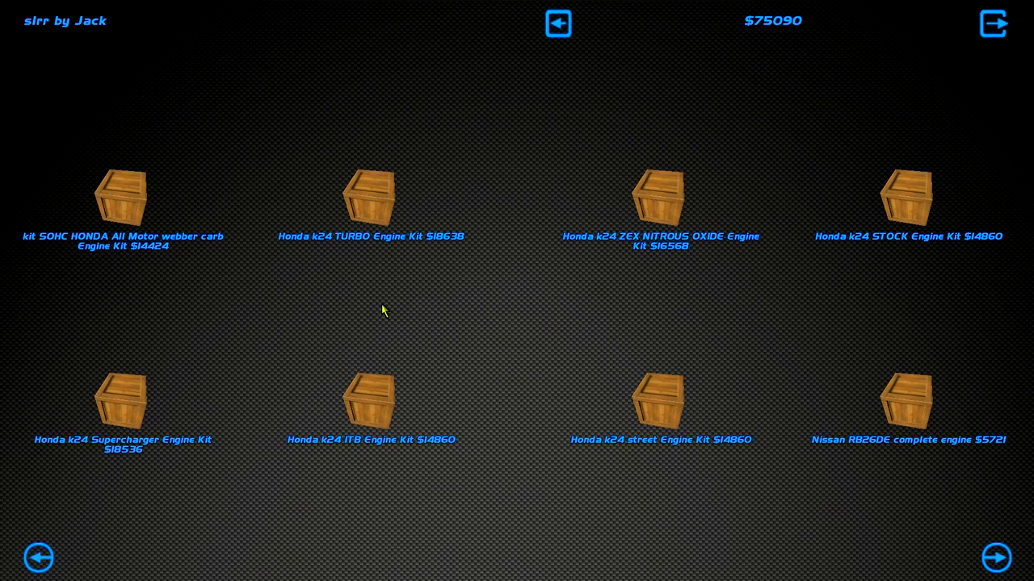
{"action": "left_click", "coordinate": [372, 220]}
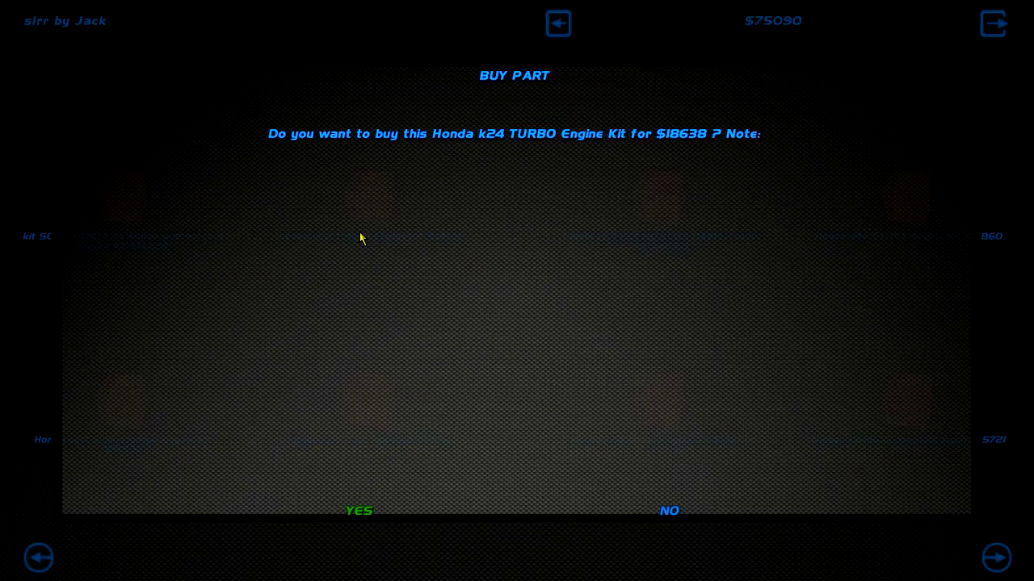
{"action": "left_click", "coordinate": [374, 509]}
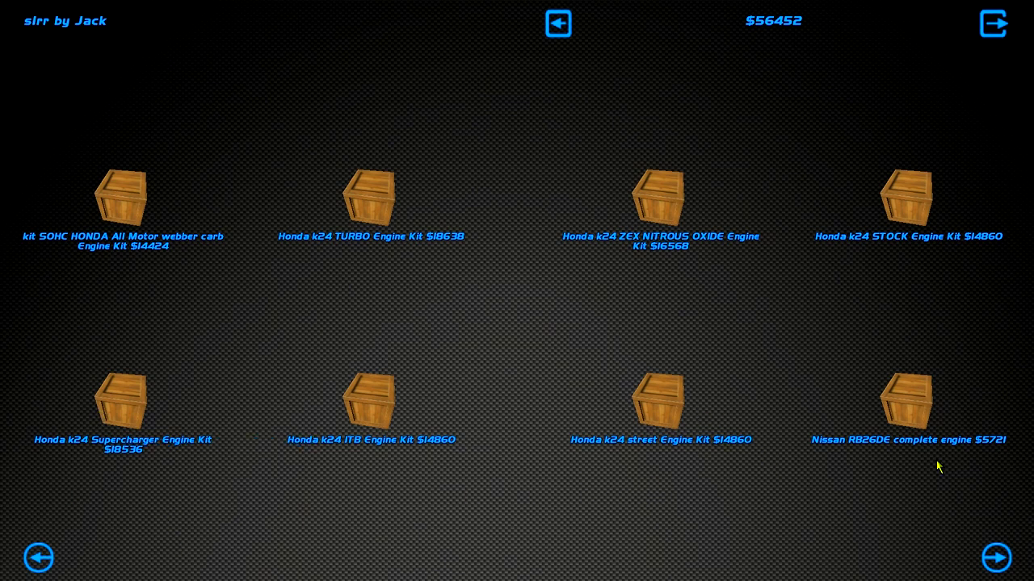
- Page further through the engine kits and buy the Honda K24 Brian Crower kit
{"action": "left_click", "coordinate": [998, 559]}
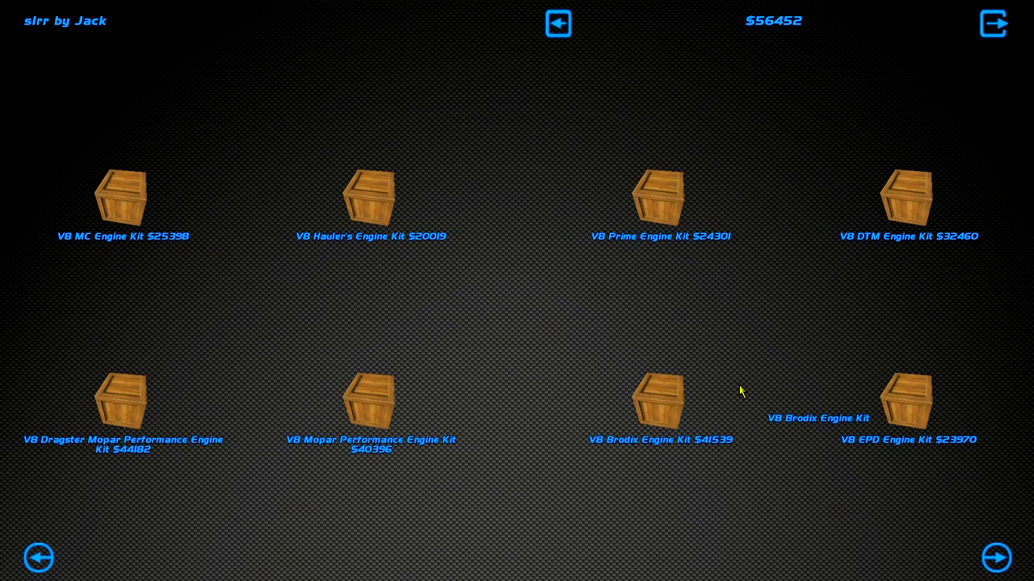
{"action": "left_click", "coordinate": [998, 570]}
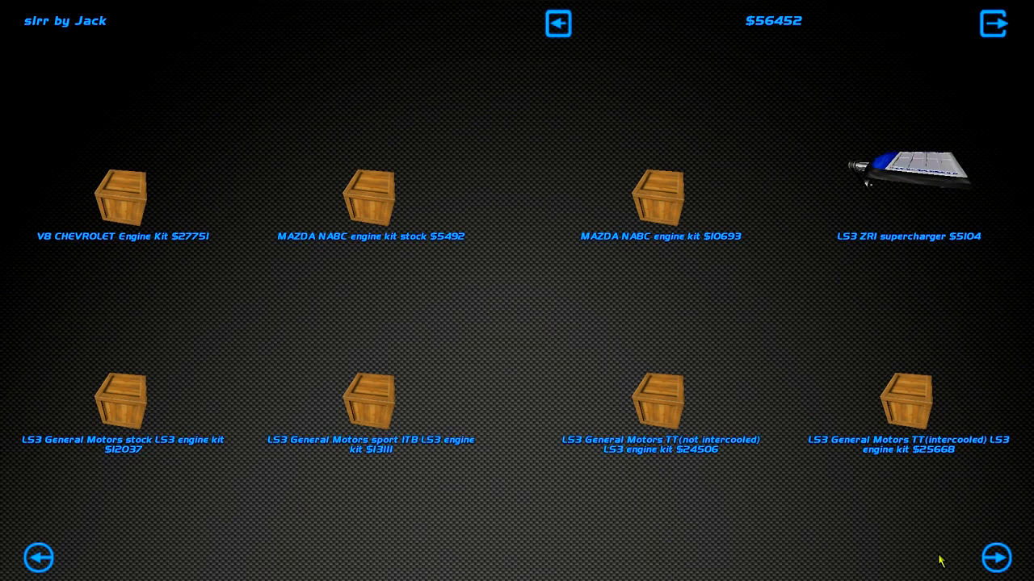
{"action": "left_click", "coordinate": [998, 556]}
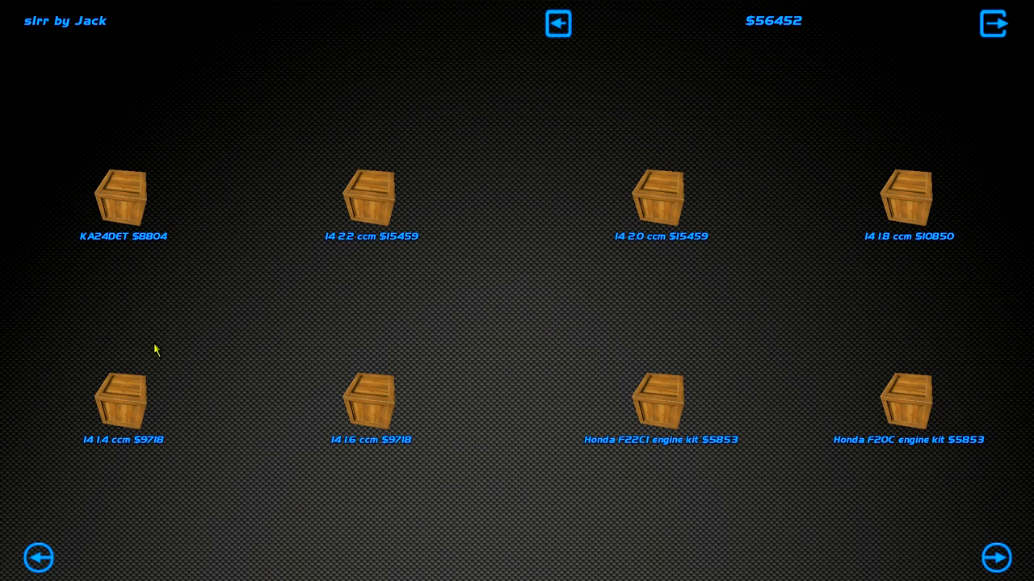
{"action": "left_click", "coordinate": [998, 557]}
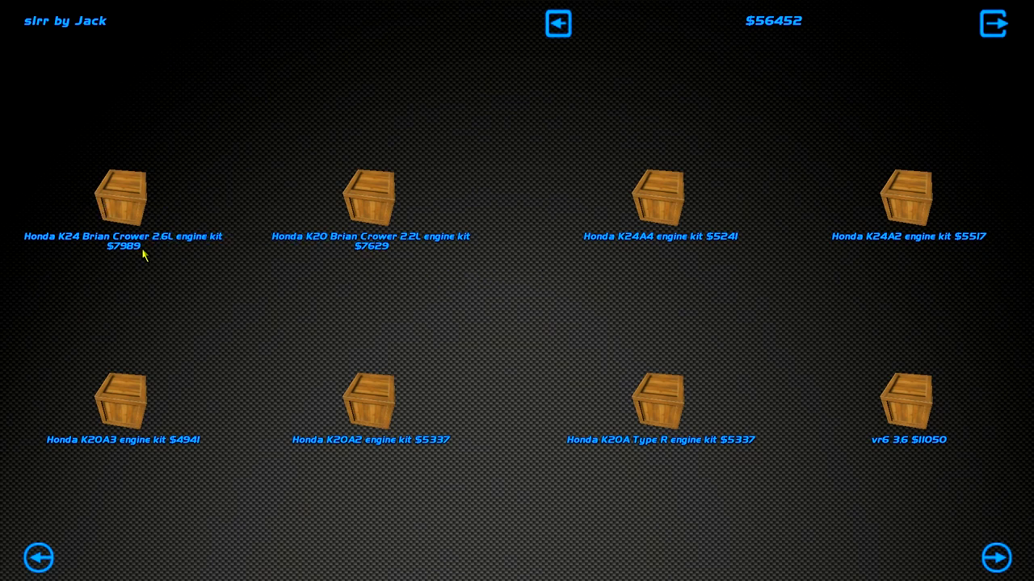
{"action": "left_click", "coordinate": [121, 197]}
{"action": "left_click", "coordinate": [360, 507]}
- Page onward and select the $10,568 Stock Honda B16B VTEC Engine
{"action": "left_click", "coordinate": [996, 554]}
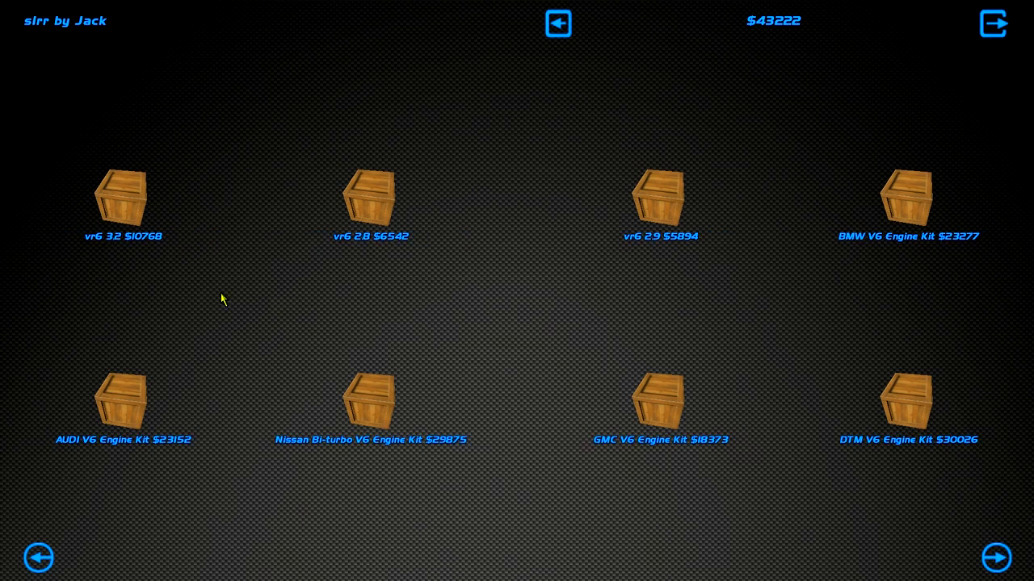
{"action": "left_click", "coordinate": [996, 560]}
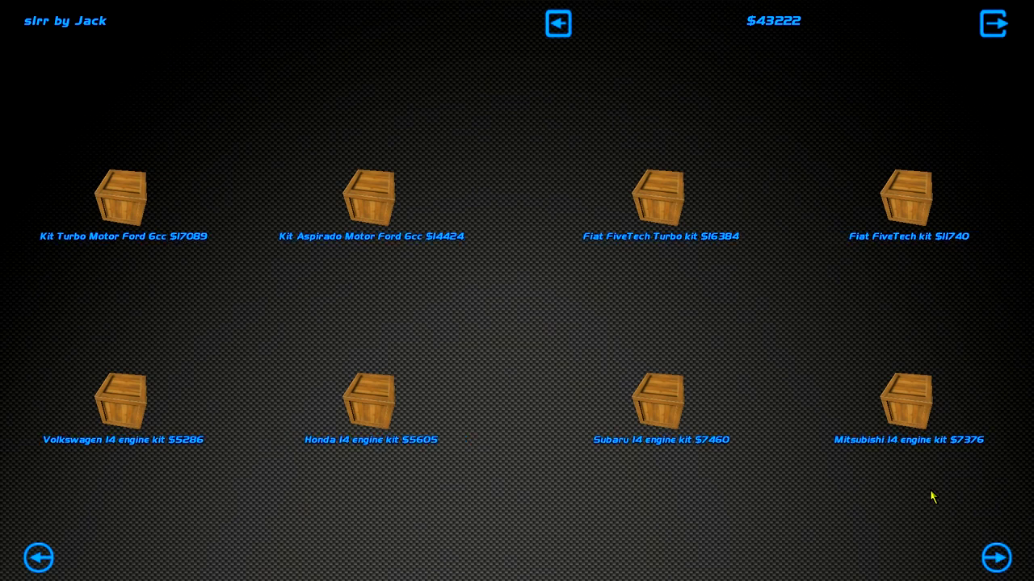
{"action": "left_click", "coordinate": [994, 559]}
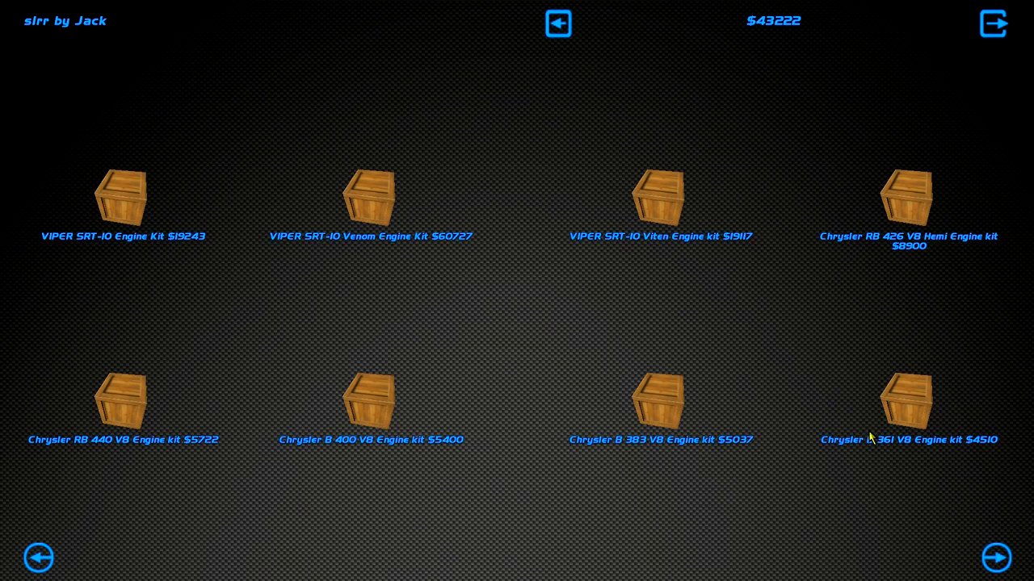
{"action": "left_click", "coordinate": [995, 558]}
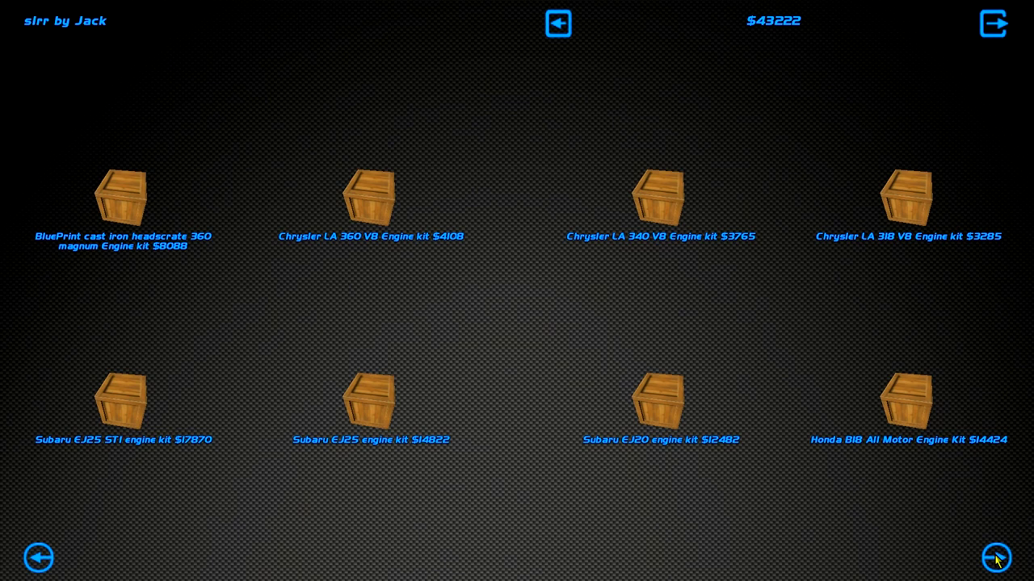
{"action": "left_click", "coordinate": [997, 561]}
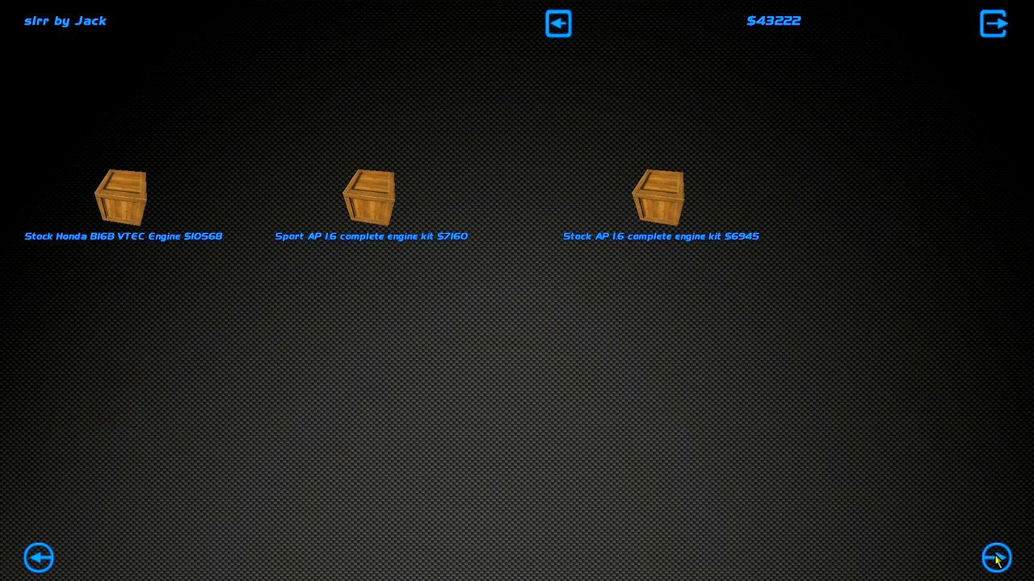
{"action": "left_click", "coordinate": [125, 212]}
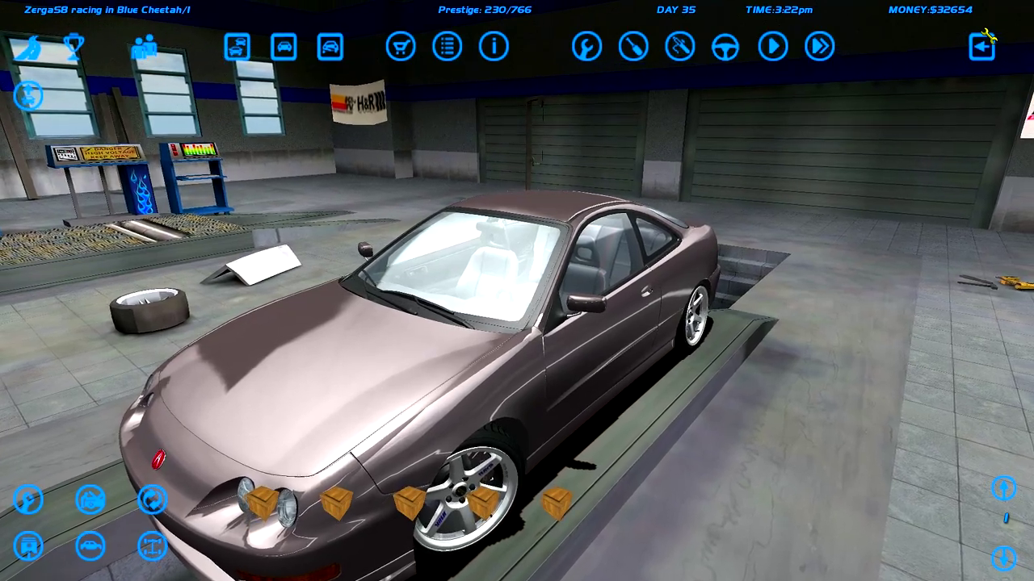
- Take off the Integra's body and mount the Honda K24 Turbo engine, reaching prestige 230/833
{"action": "left_click_drag", "start_coordinate": [323, 261], "coordinate": [338, 253]}
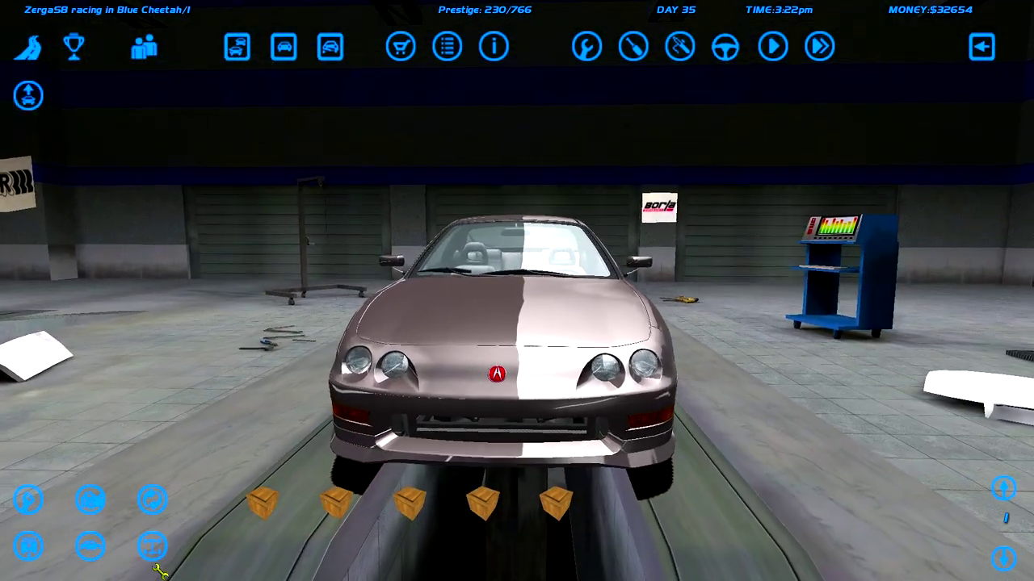
{"action": "left_click", "coordinate": [90, 547]}
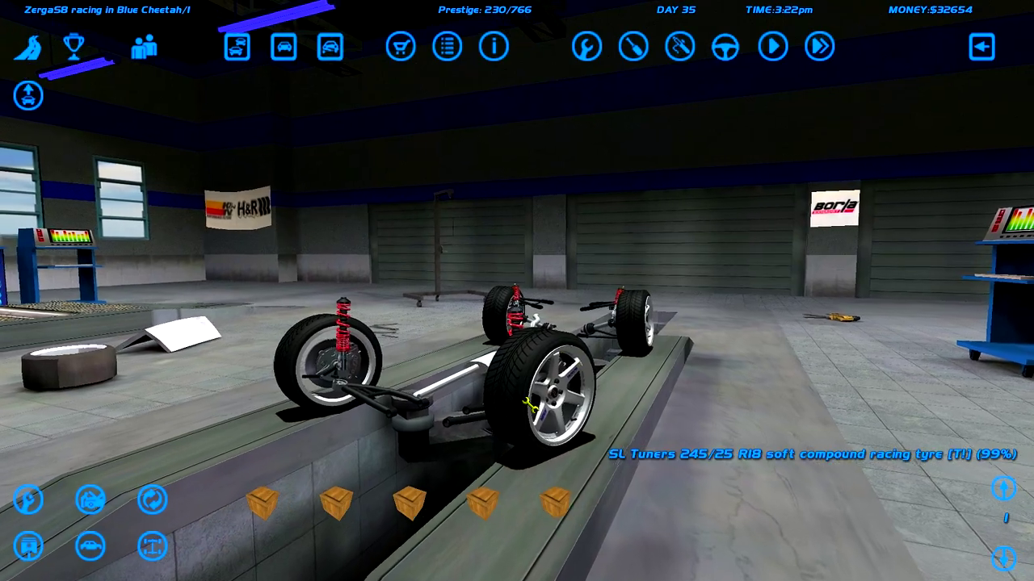
{"action": "left_click_drag", "start_coordinate": [555, 355], "coordinate": [379, 259]}
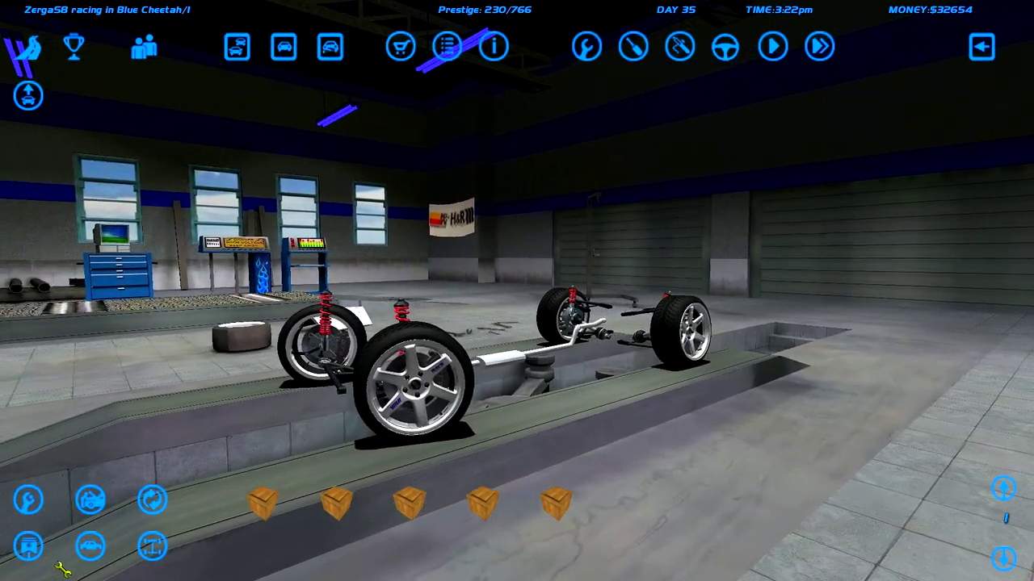
{"action": "left_click", "coordinate": [84, 552]}
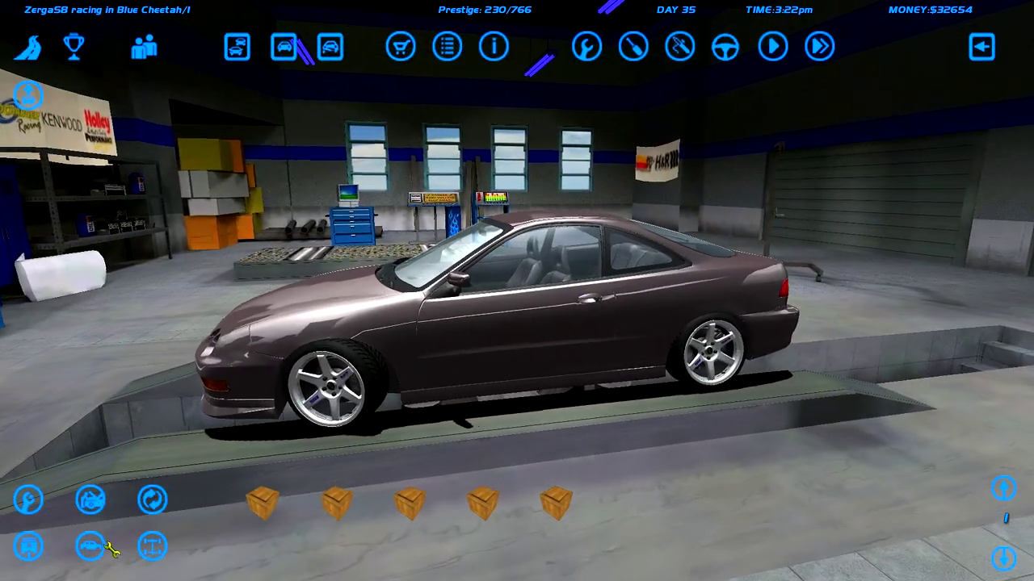
{"action": "left_click", "coordinate": [91, 546]}
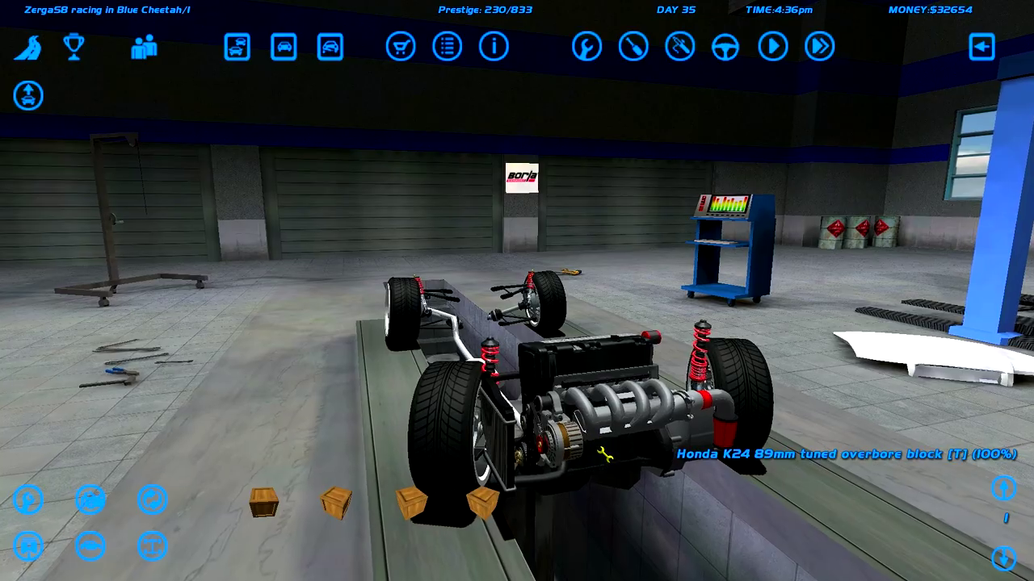
{"action": "left_click_drag", "start_coordinate": [593, 467], "coordinate": [567, 462]}
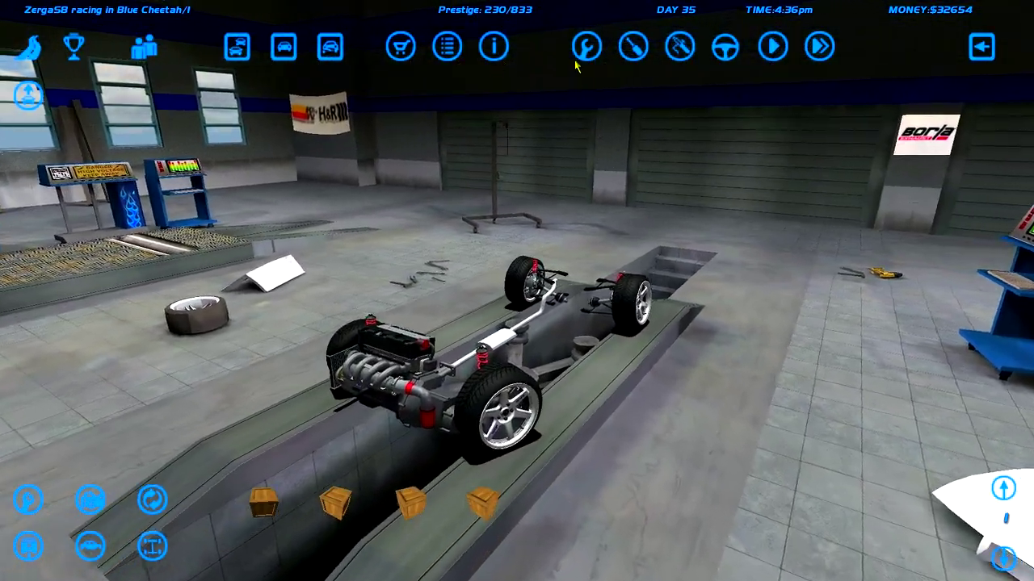
- Review the car information sheet and the engine's performance graph, then exit engine info
{"action": "left_click", "coordinate": [493, 46]}
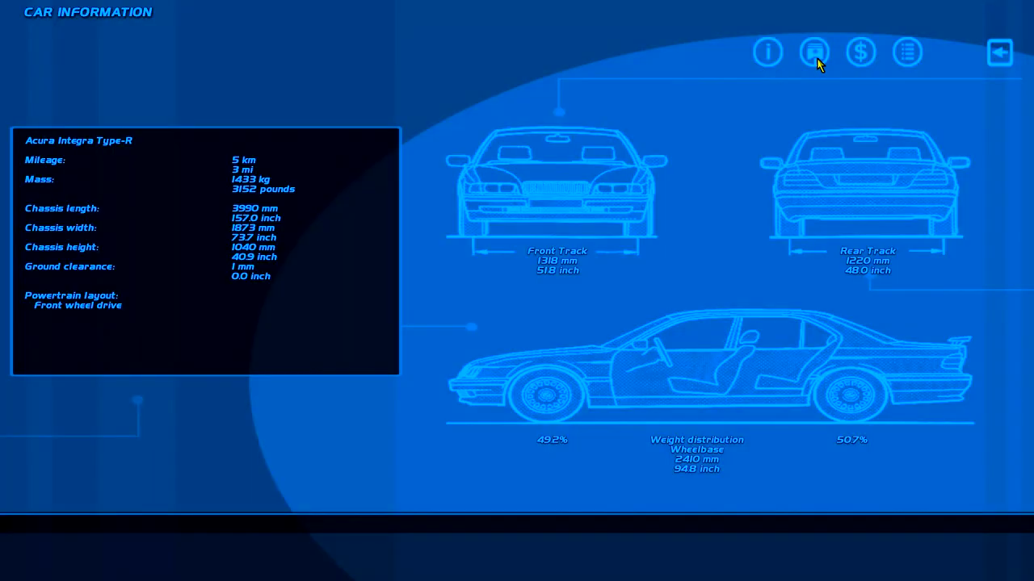
{"action": "left_click", "coordinate": [815, 56]}
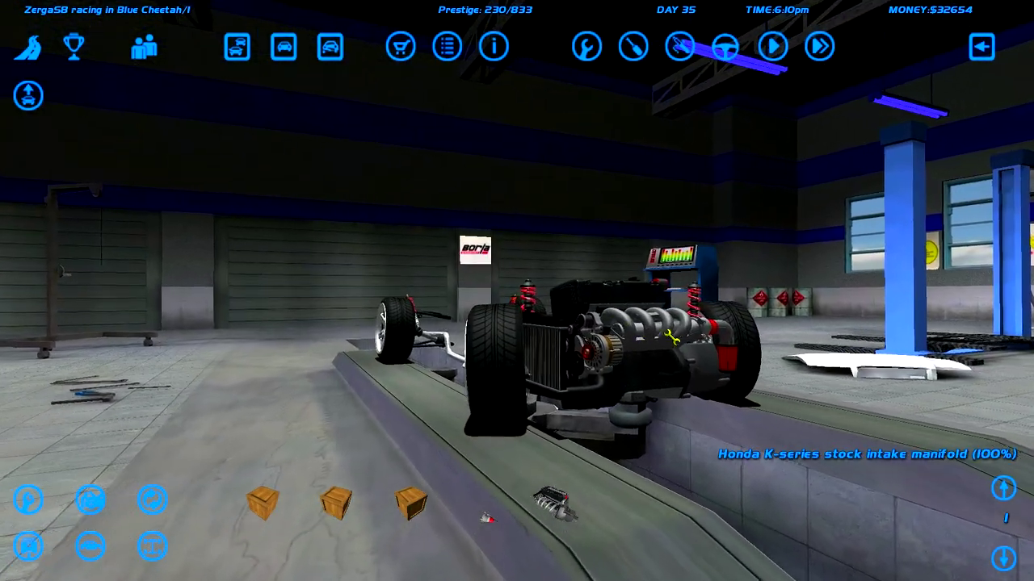
{"action": "left_click_drag", "start_coordinate": [648, 337], "coordinate": [420, 394]}
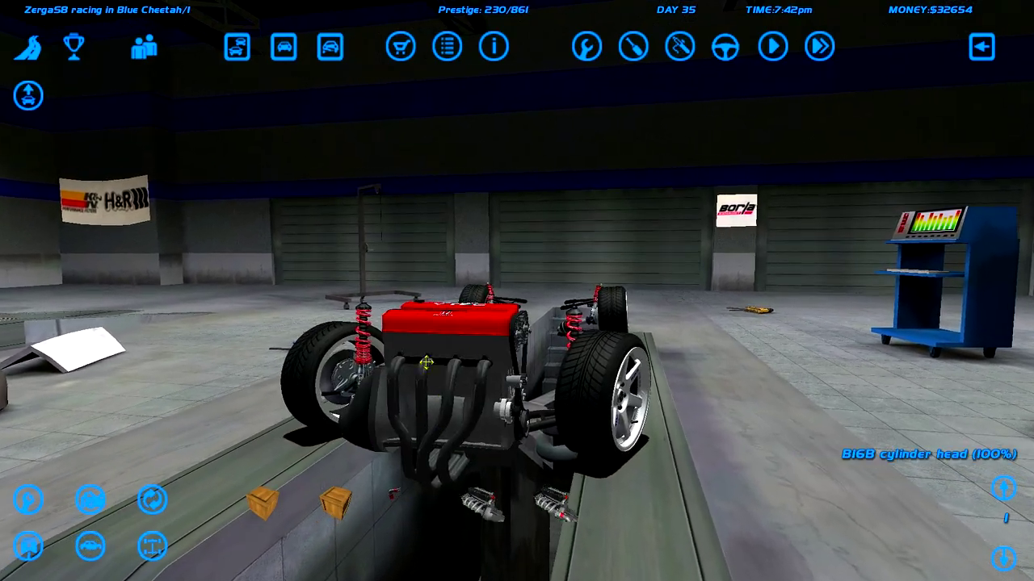
{"action": "left_click_drag", "start_coordinate": [426, 362], "coordinate": [417, 264]}
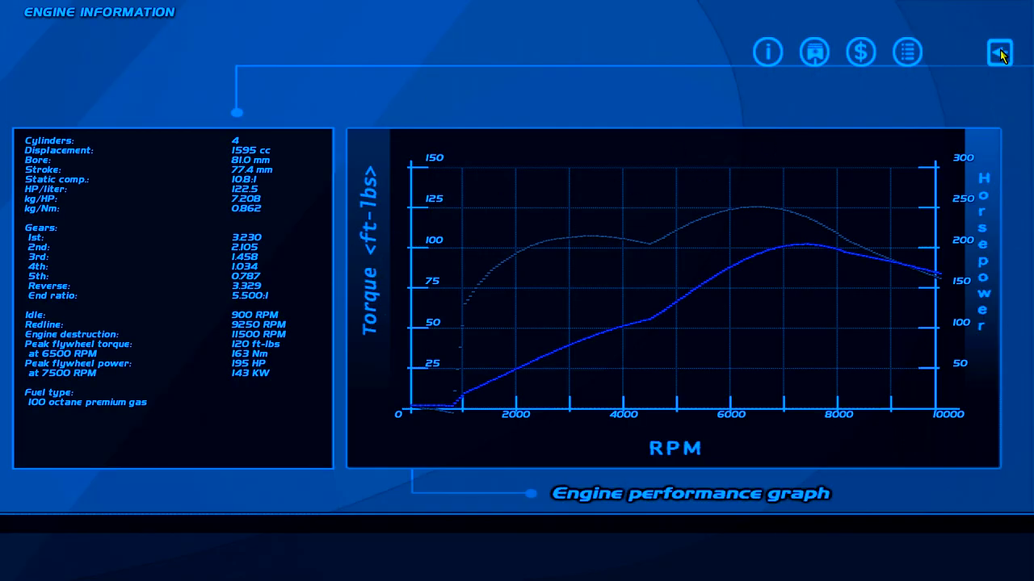
{"action": "left_click", "coordinate": [1001, 55]}
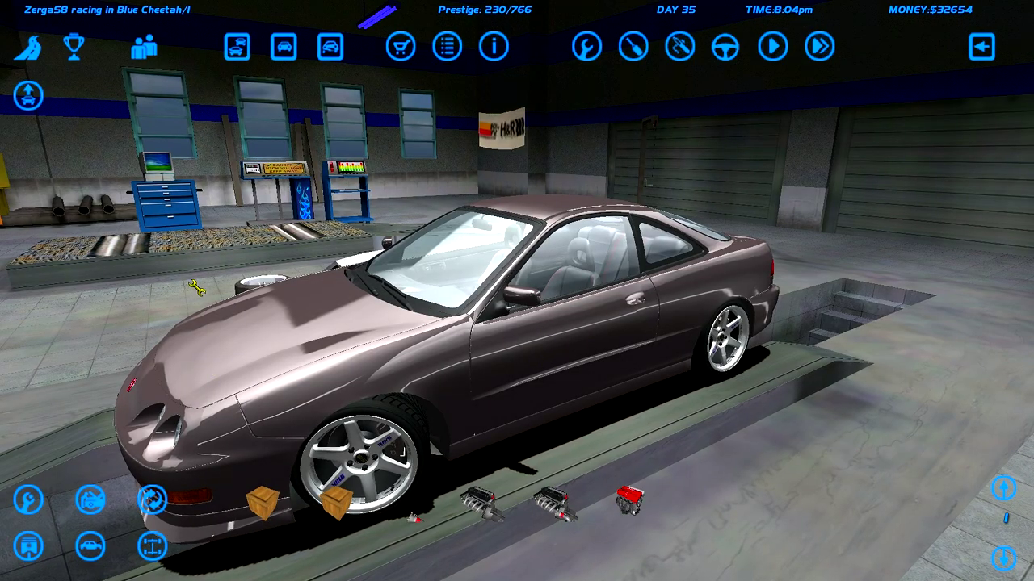
- Trial a turbo engine kit in the bare chassis, then swap in the SOHC Honda turbo engine
{"action": "left_click", "coordinate": [260, 299]}
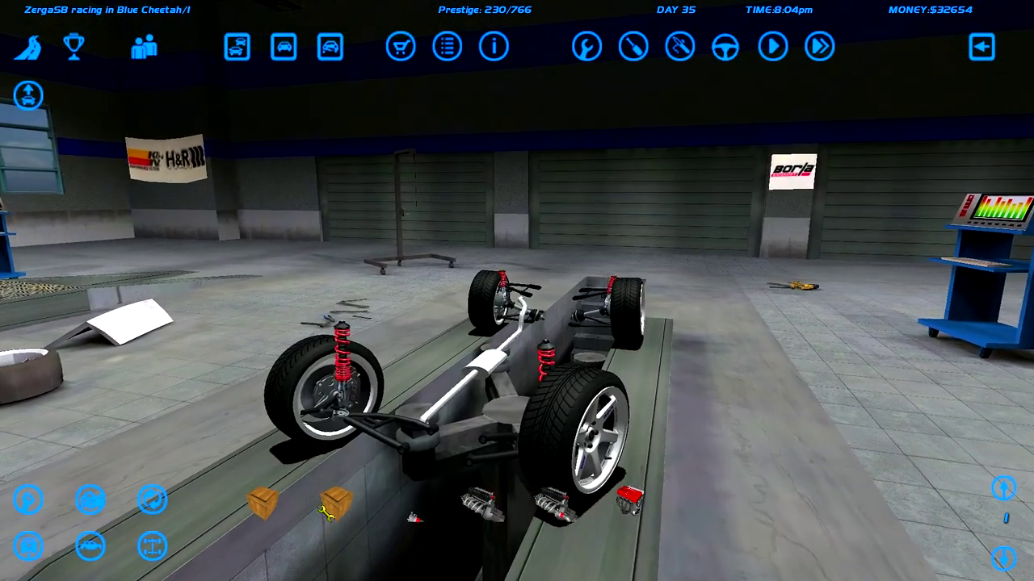
{"action": "left_click", "coordinate": [1032, 452]}
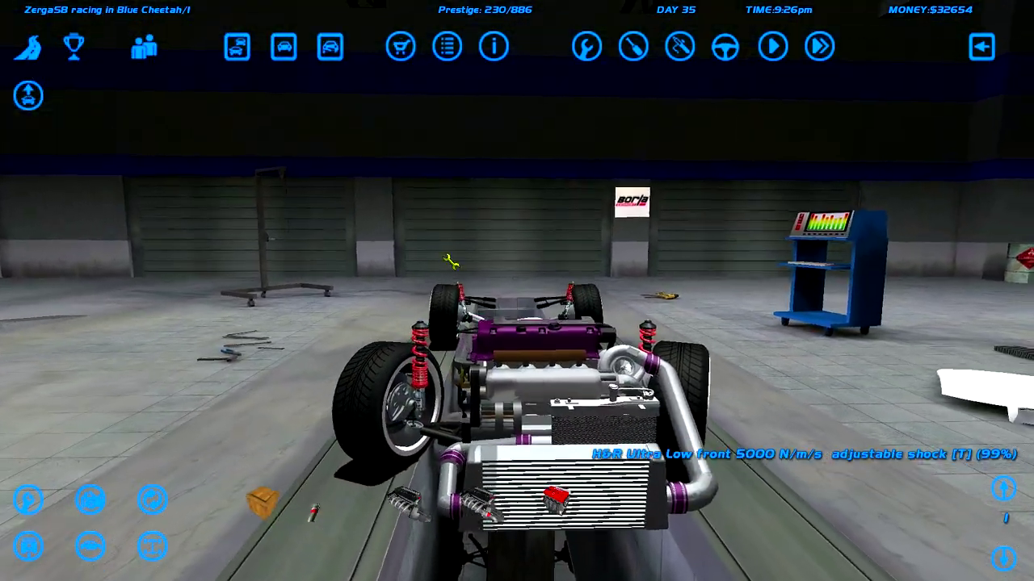
{"action": "left_click", "coordinate": [494, 46]}
{"action": "left_click", "coordinate": [817, 55]}
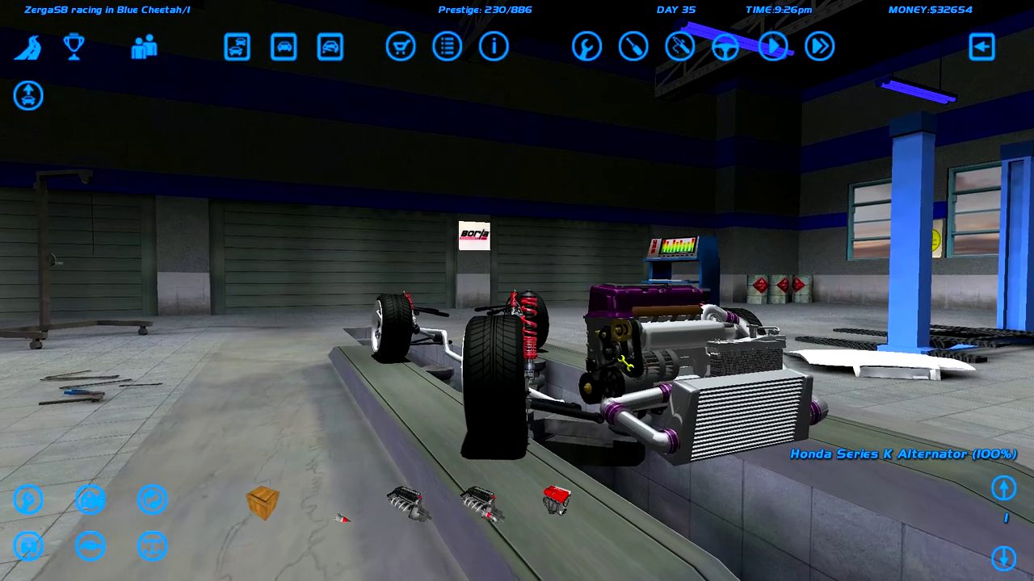
{"action": "left_click", "coordinate": [638, 356]}
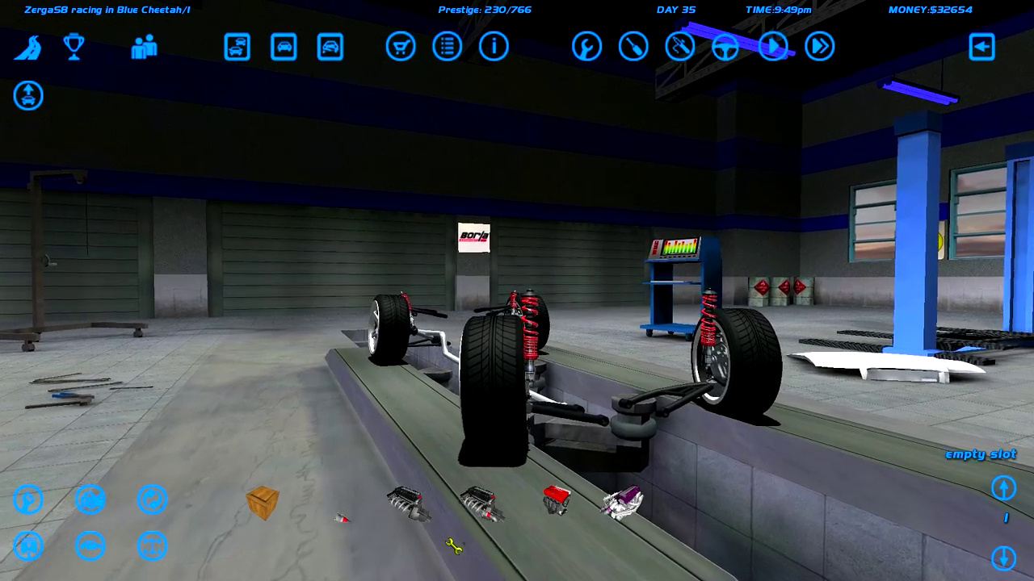
{"action": "left_click", "coordinate": [646, 355]}
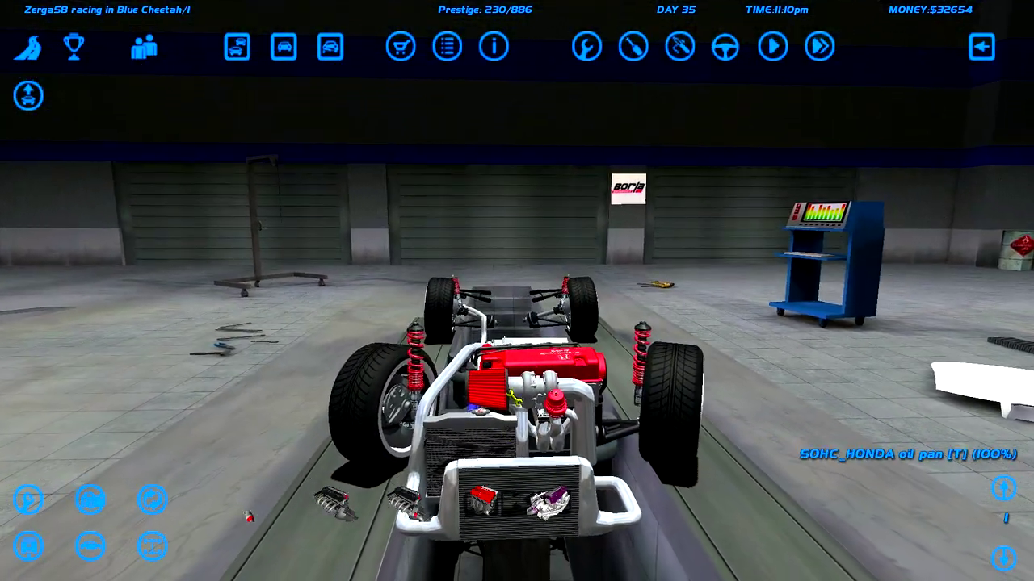
- Check the SOHC Honda turbo's stats: 441 HP and 276 ft-lbs
{"action": "left_click", "coordinate": [490, 51]}
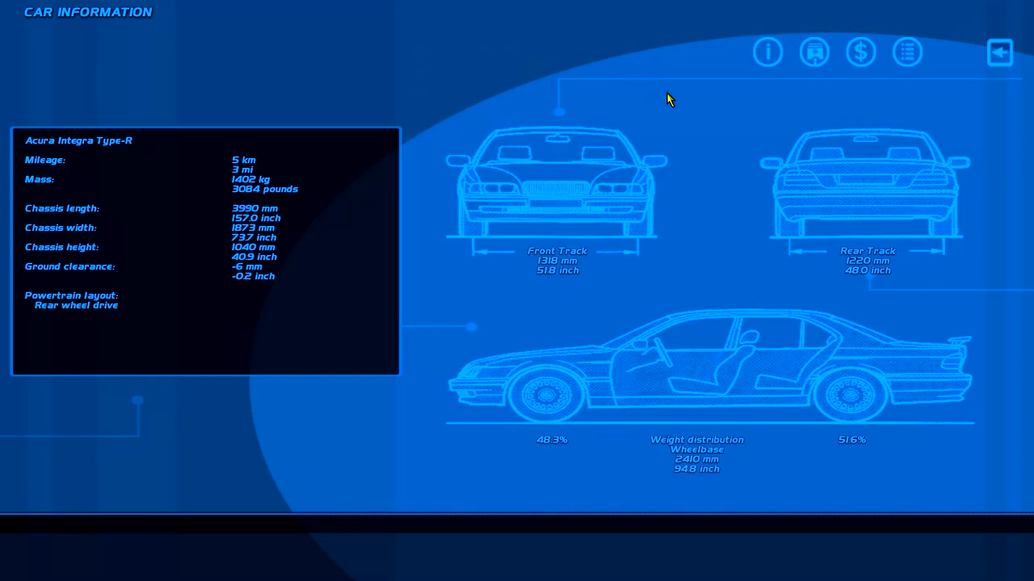
{"action": "left_click", "coordinate": [814, 52]}
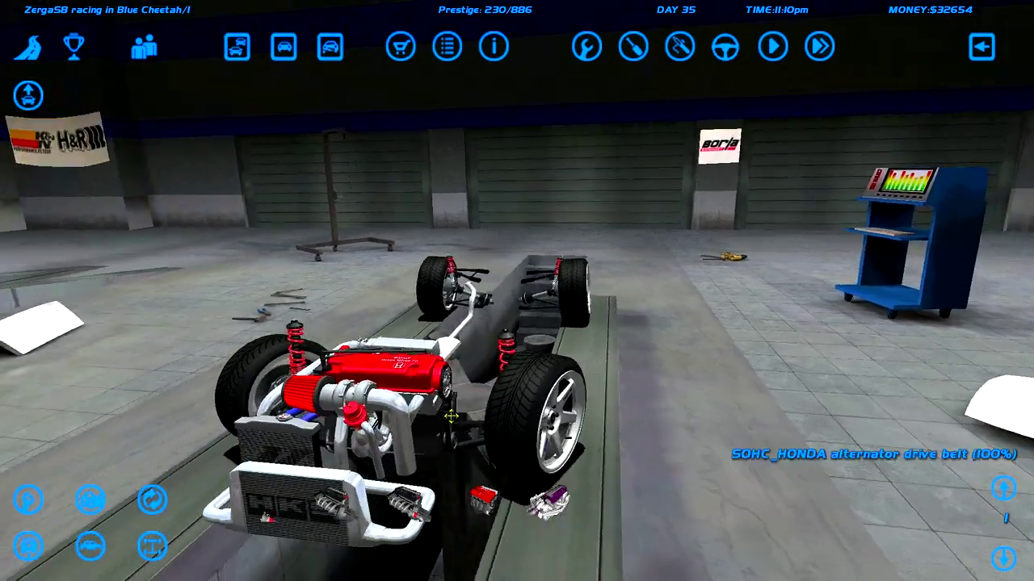
- Swap in the purple K24 turbo engine and set wastegate pressure to 3.00 bar
{"action": "left_click", "coordinate": [452, 444]}
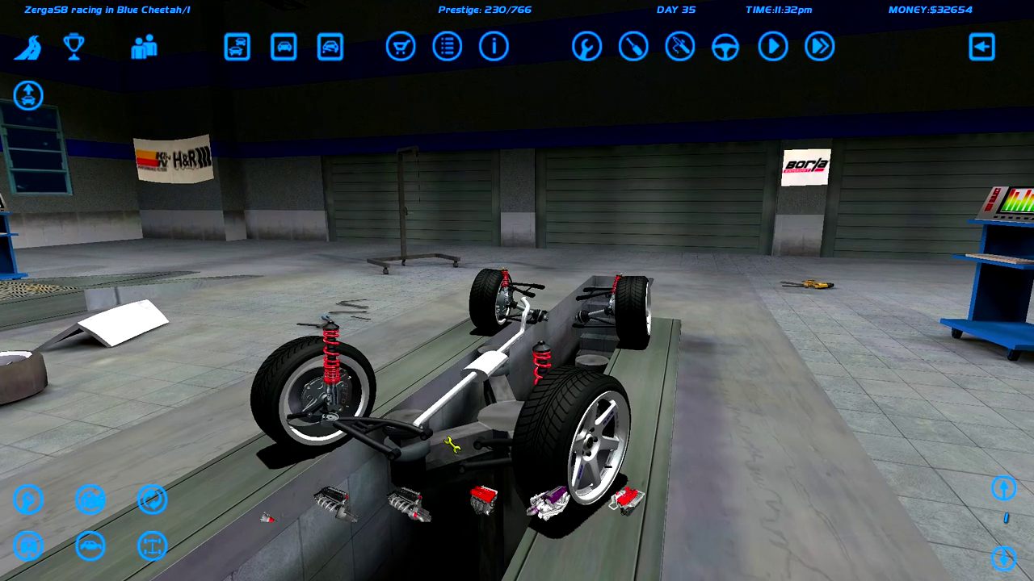
{"action": "left_click", "coordinate": [549, 502]}
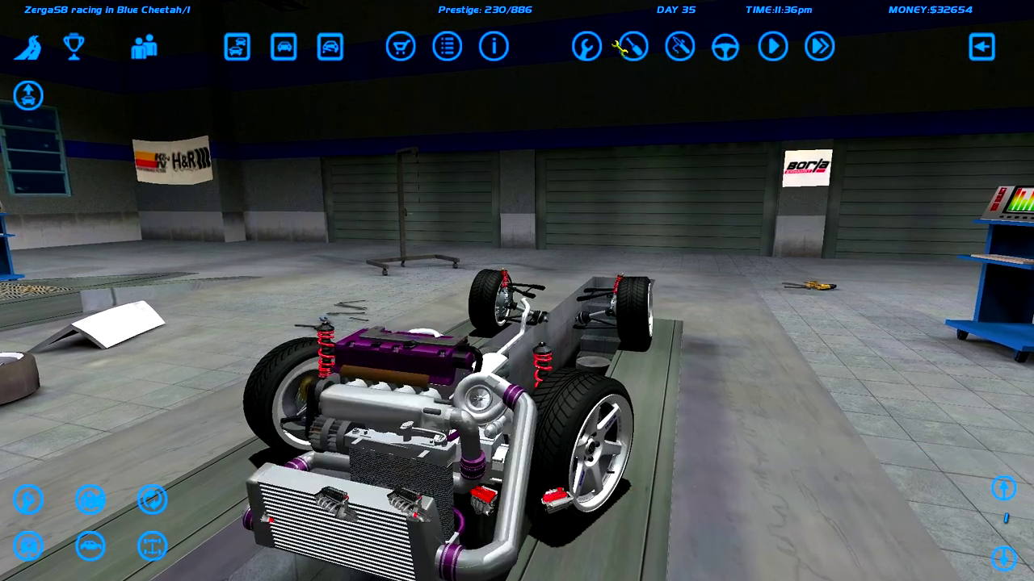
{"action": "left_click", "coordinate": [478, 389]}
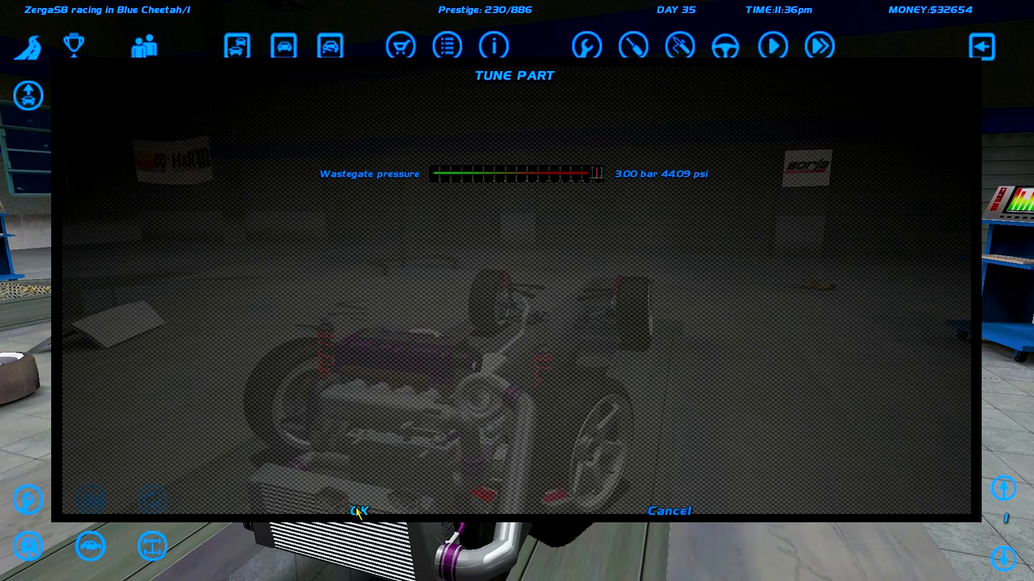
{"action": "left_click", "coordinate": [358, 511]}
{"action": "left_click", "coordinate": [493, 46]}
{"action": "left_click", "coordinate": [815, 51]}
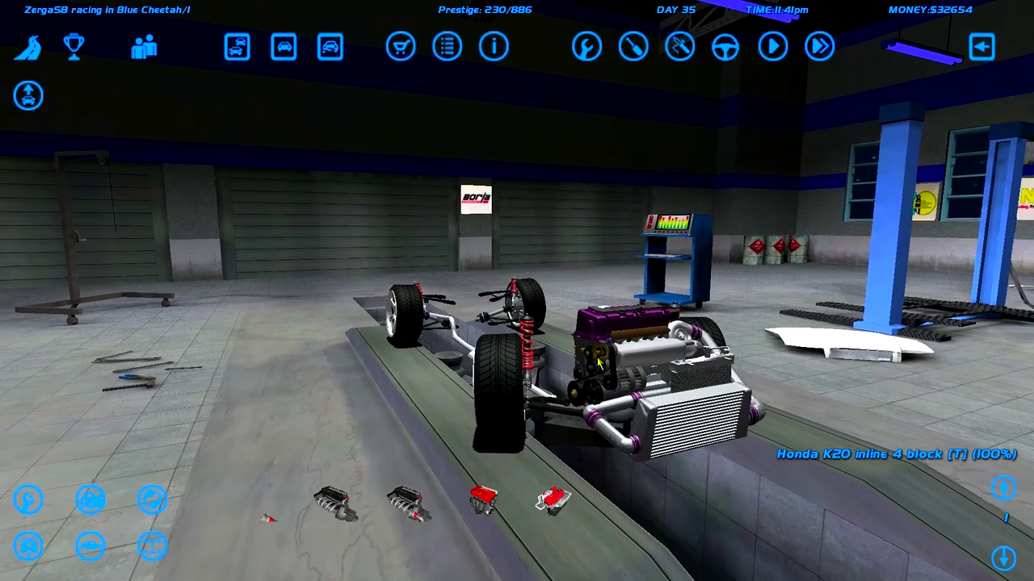
- Set the redline to 9000 RPM, leave mixture at 16:1, and cancel intercooler position tuning
{"action": "right_click", "coordinate": [585, 362]}
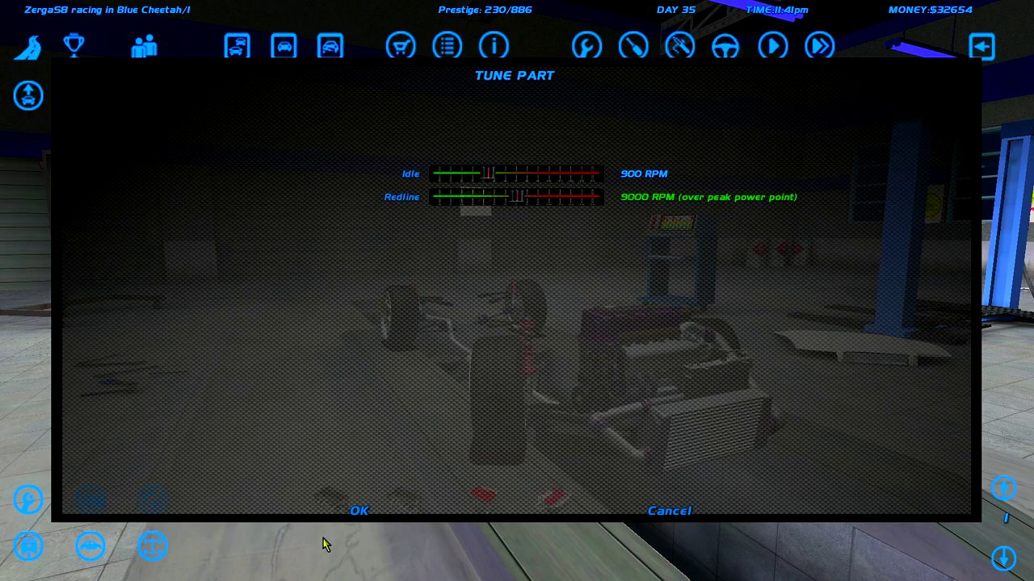
{"action": "left_click", "coordinate": [348, 512]}
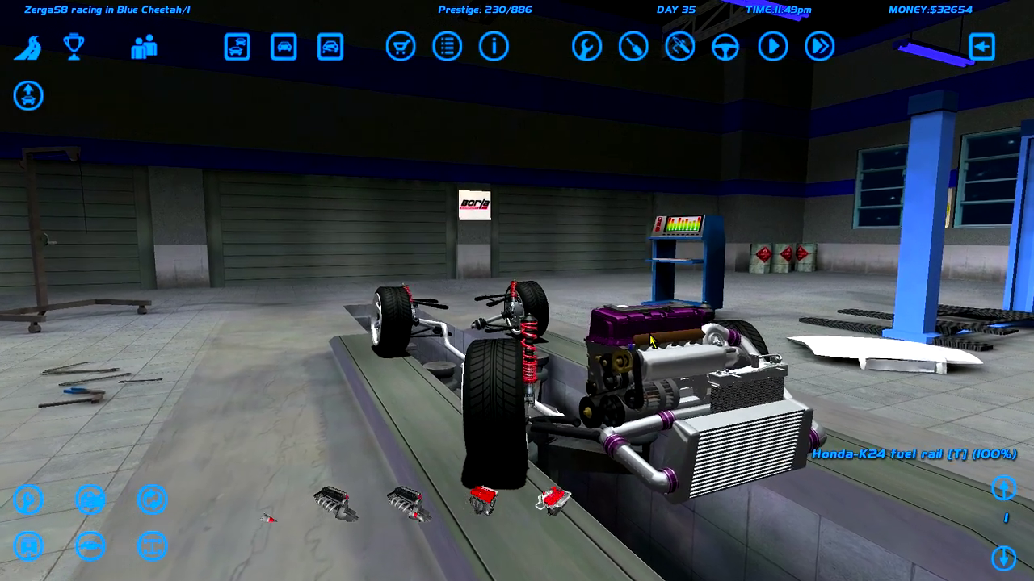
{"action": "right_click", "coordinate": [651, 342]}
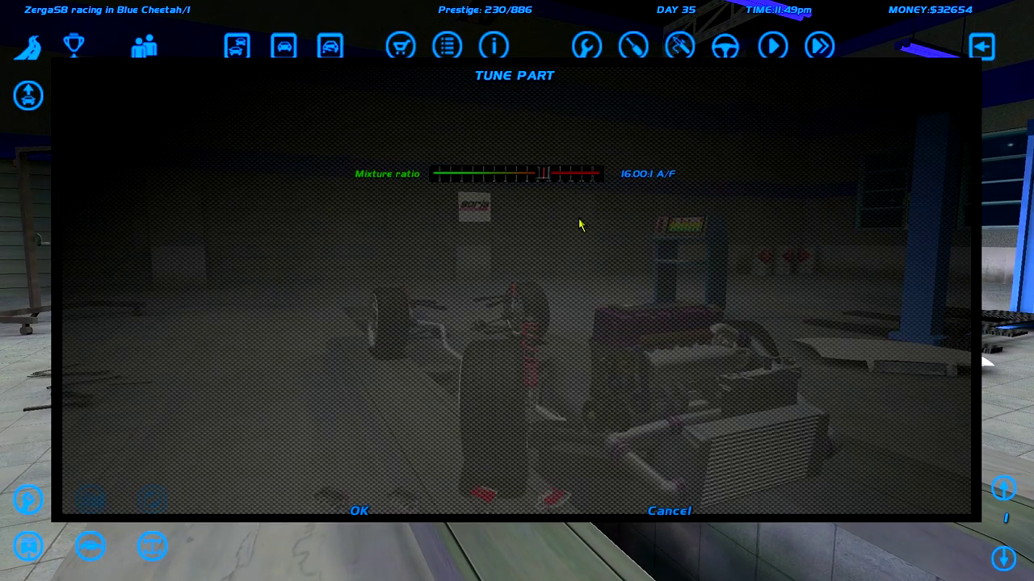
{"action": "left_click", "coordinate": [659, 510]}
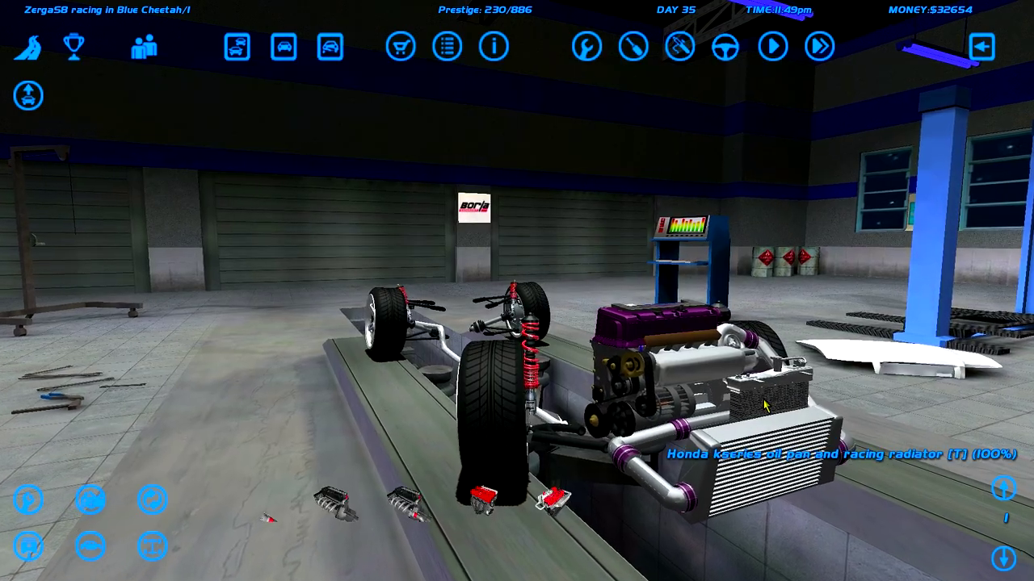
{"action": "right_click", "coordinate": [751, 476]}
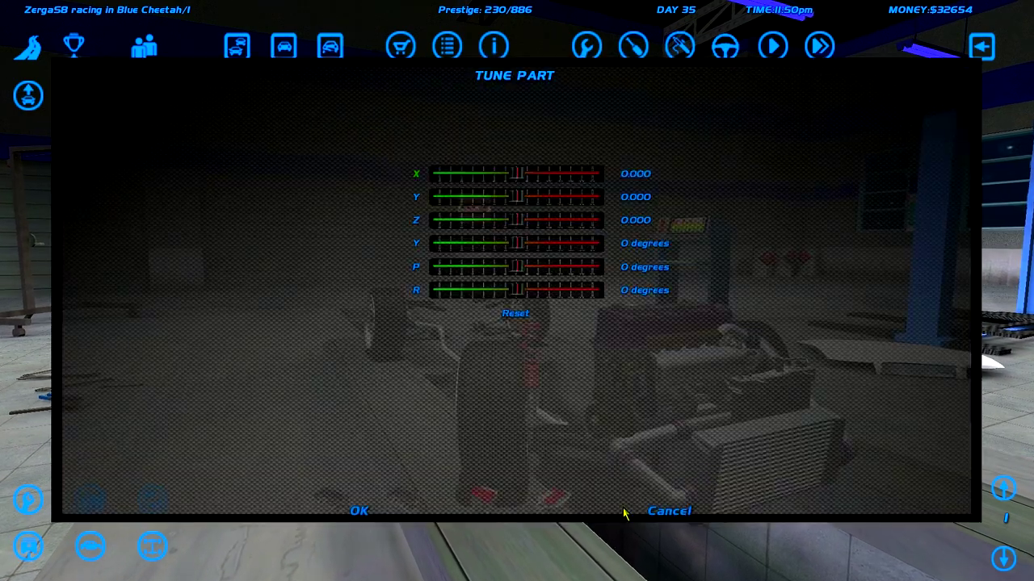
{"action": "left_click", "coordinate": [670, 511]}
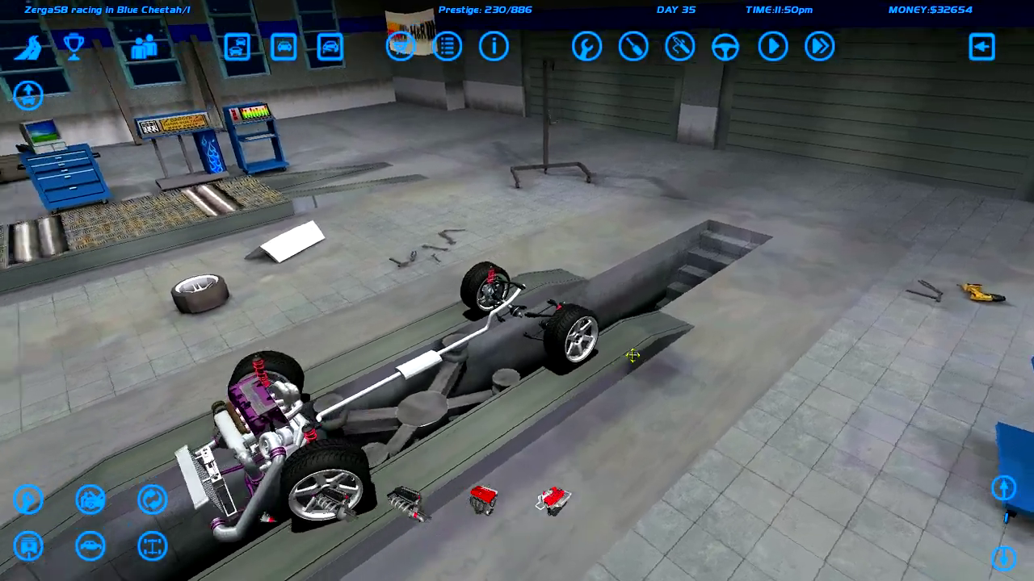
- Accept the Honda 6-speed gear ratios with 100% limited-slip lock
{"action": "left_click_drag", "start_coordinate": [633, 356], "coordinate": [321, 318]}
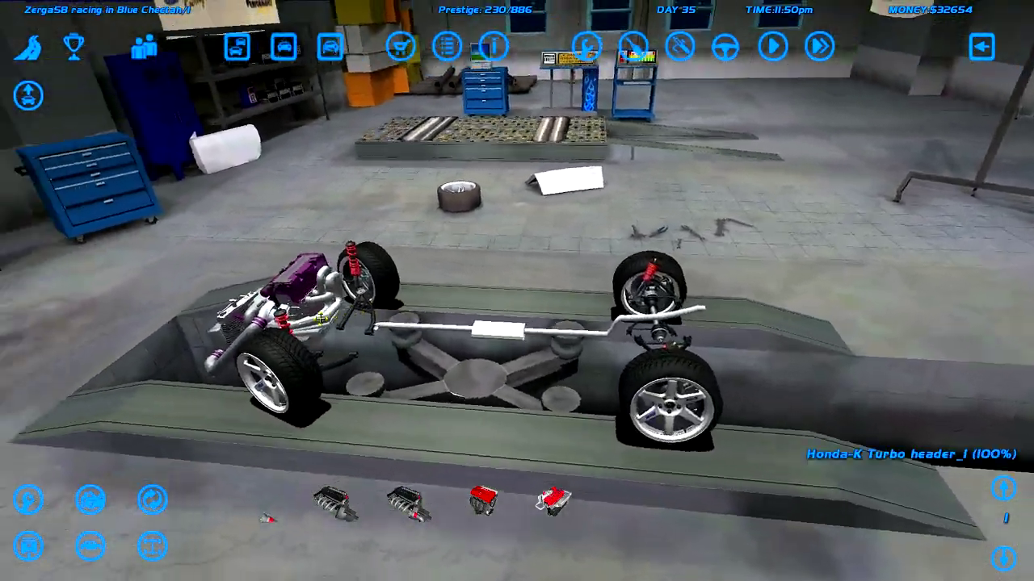
{"action": "scroll", "coordinate": [322, 318], "scroll_direction": "up", "scroll_amount": 3}
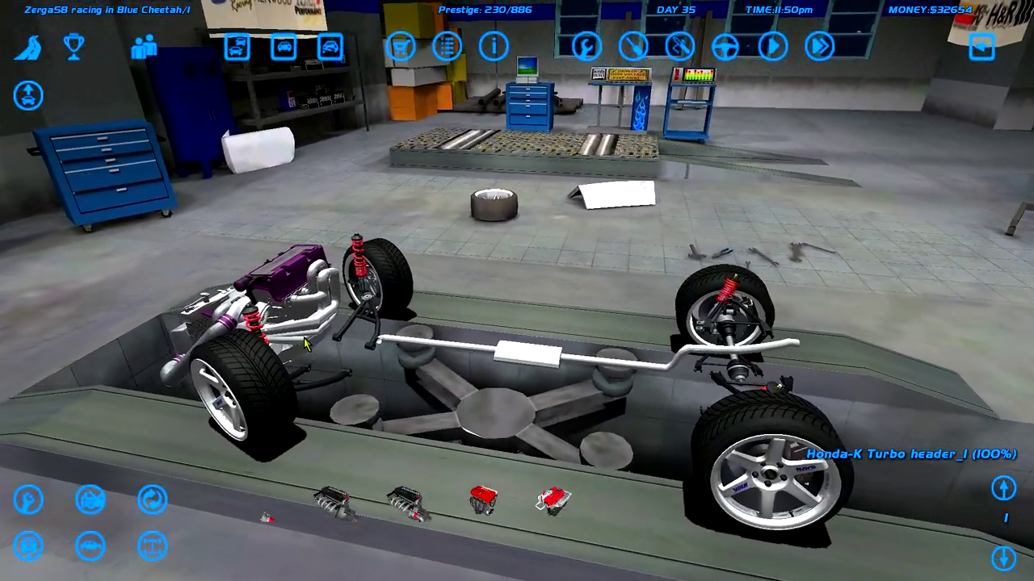
{"action": "left_click_drag", "start_coordinate": [306, 344], "coordinate": [386, 315]}
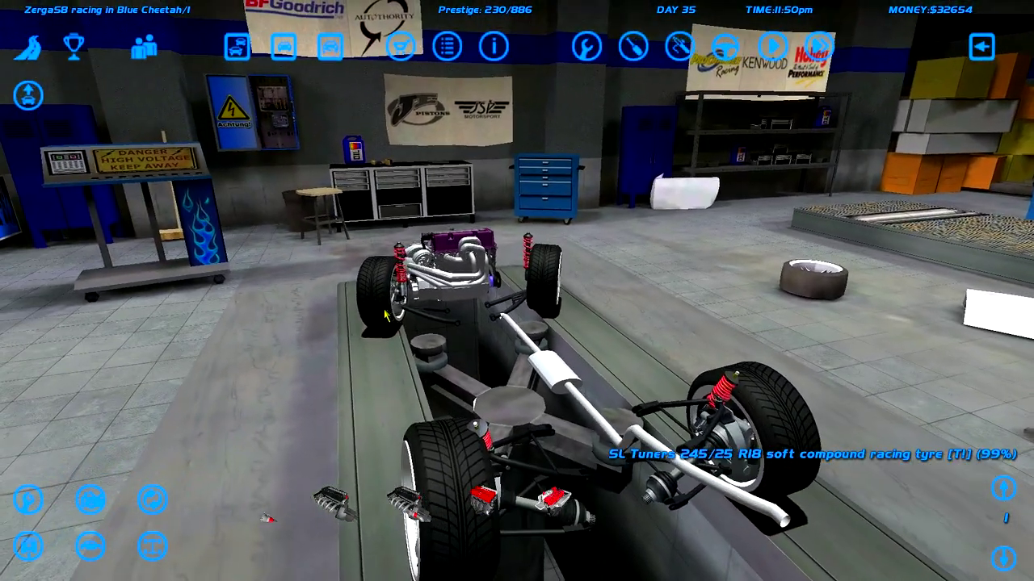
{"action": "left_click", "coordinate": [731, 404]}
{"action": "left_click", "coordinate": [687, 509]}
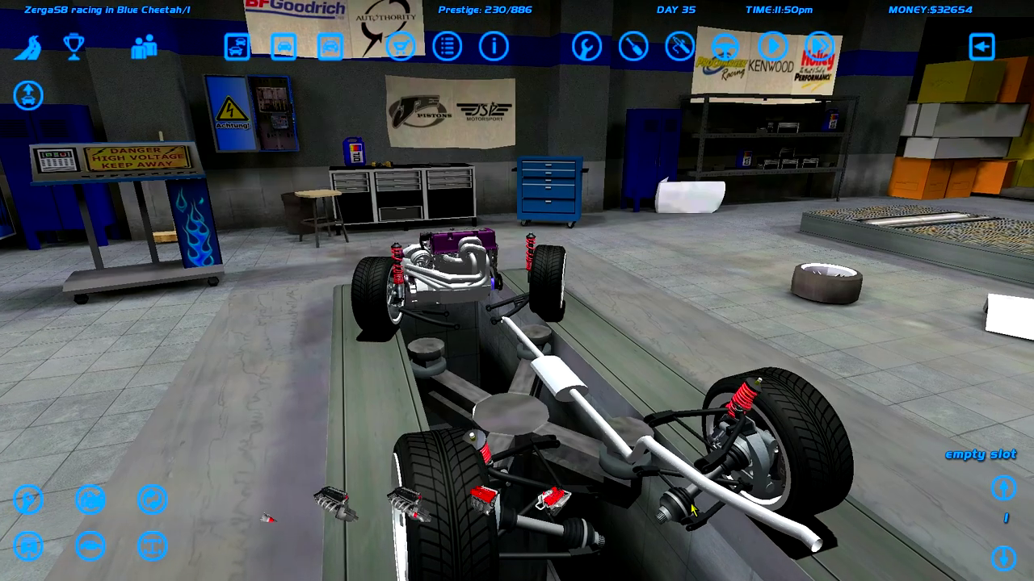
{"action": "left_click", "coordinate": [692, 509]}
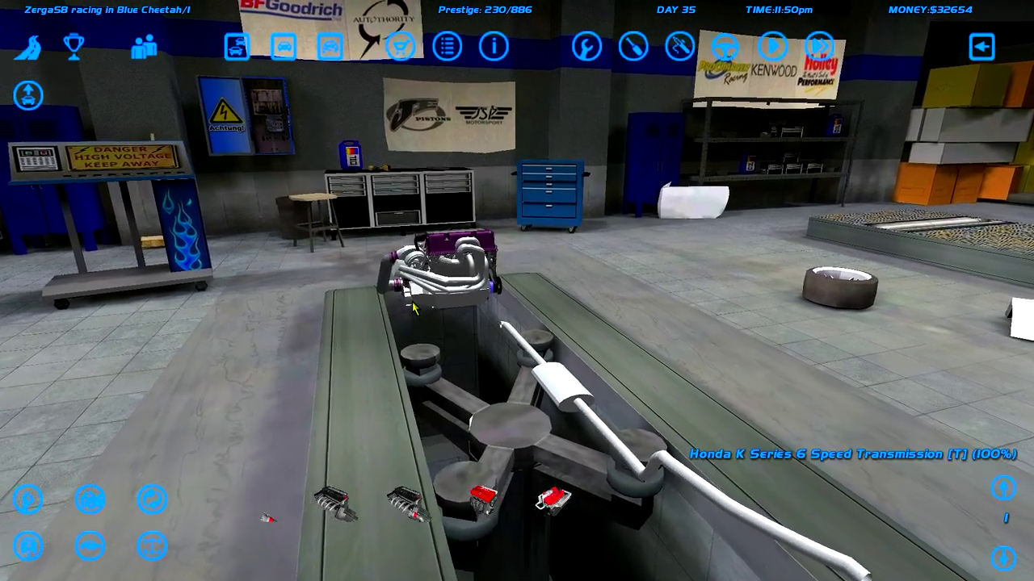
{"action": "left_click", "coordinate": [413, 307]}
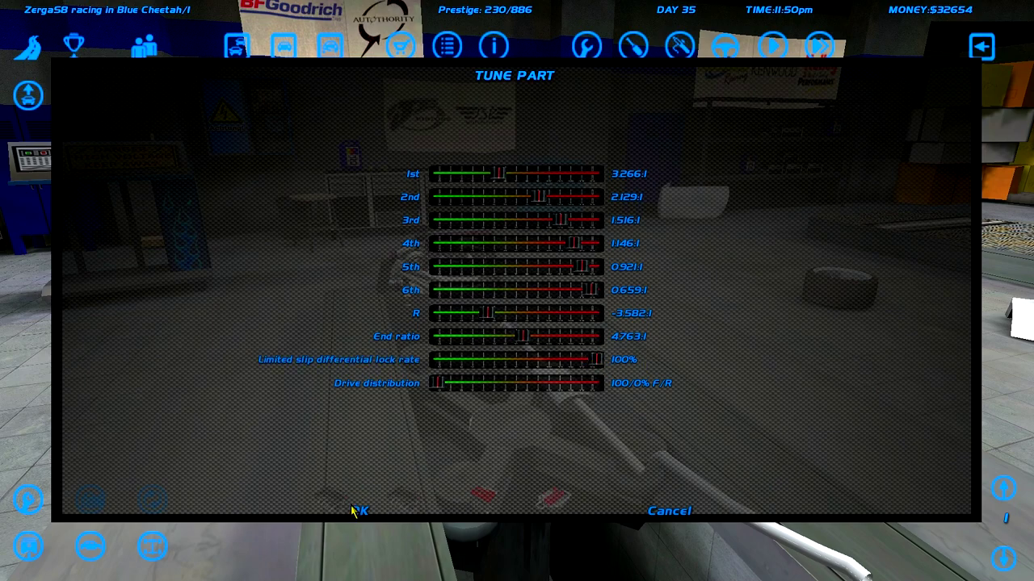
{"action": "left_click", "coordinate": [353, 507]}
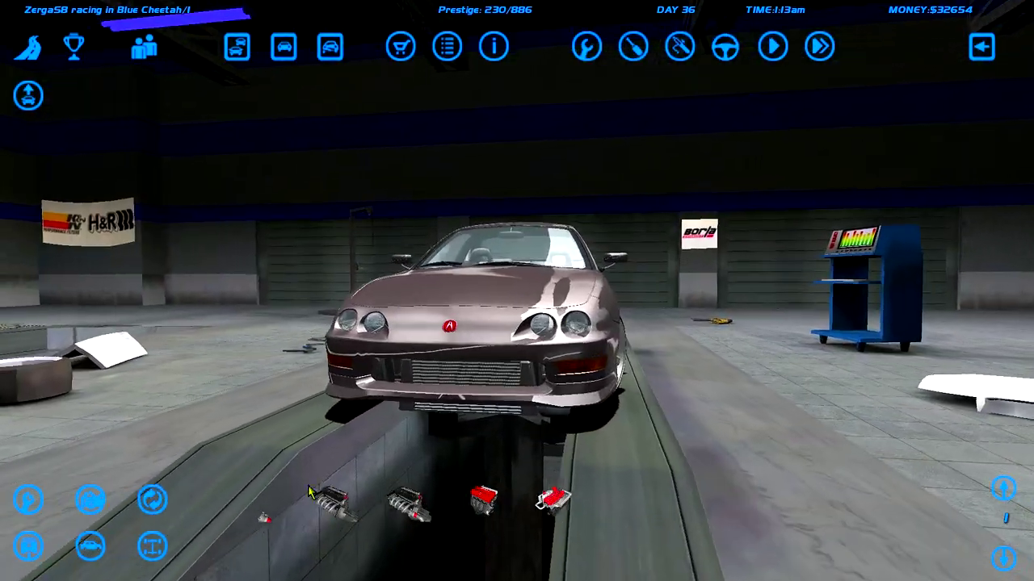
{"action": "scroll", "coordinate": [363, 444], "scroll_direction": "up", "scroll_amount": 2}
{"action": "scroll", "coordinate": [404, 412], "scroll_direction": "up", "scroll_amount": 2}
{"action": "scroll", "coordinate": [428, 392], "scroll_direction": "up", "scroll_amount": 3}
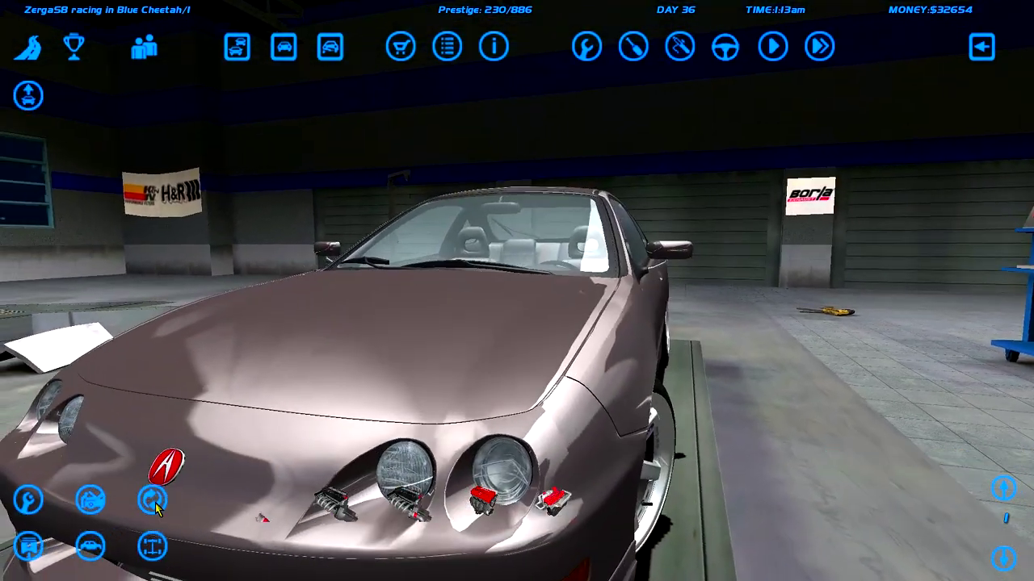
- Sell the parts in the tray and accept the Sell Parts confirmation
{"action": "left_click", "coordinate": [155, 501]}
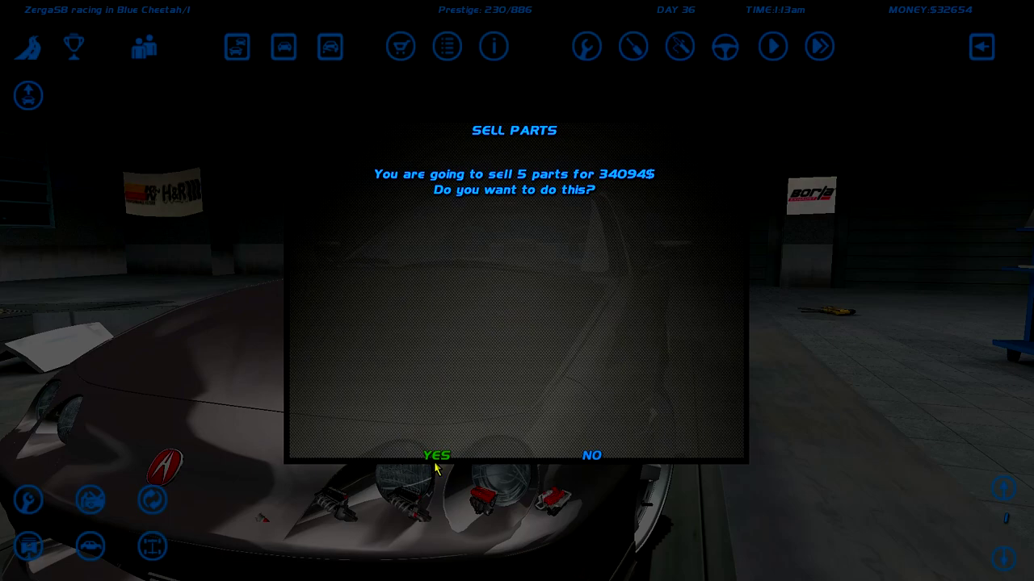
{"action": "left_click", "coordinate": [594, 455]}
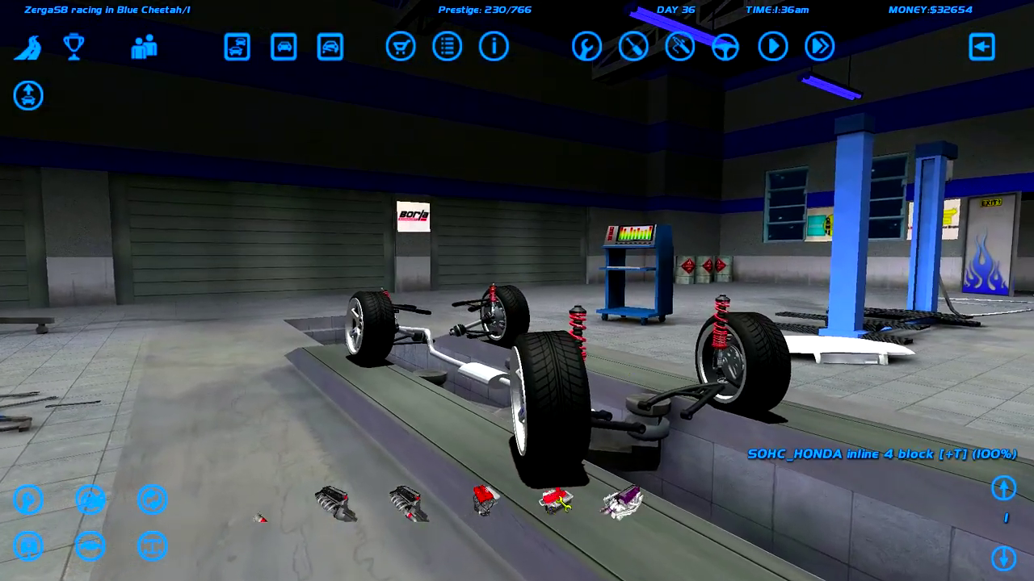
- Install the K24 turbo engine, tune wastegate to 4.00 bar, and view Engine Information
{"action": "left_click", "coordinate": [557, 505]}
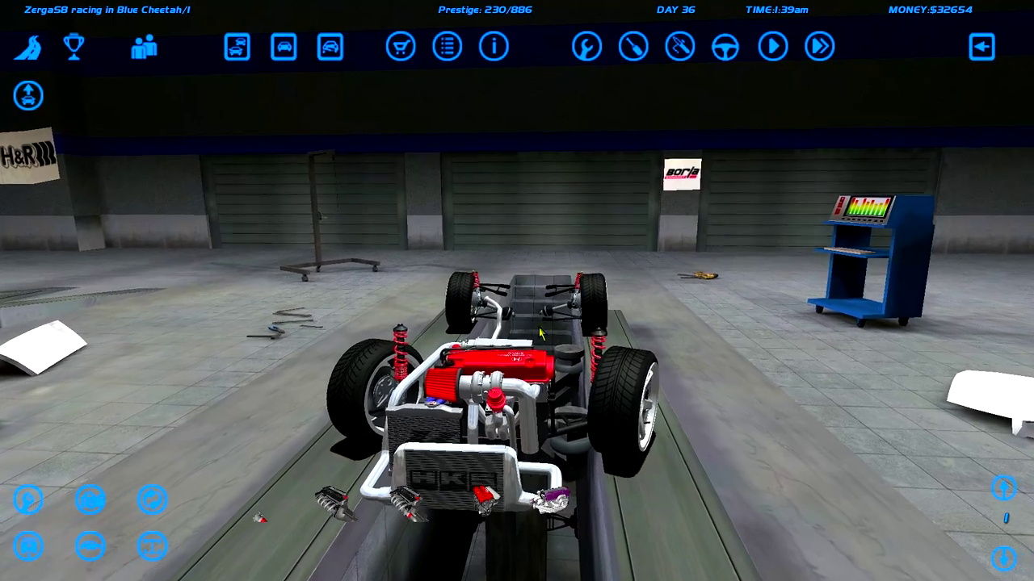
{"action": "left_click", "coordinate": [496, 408]}
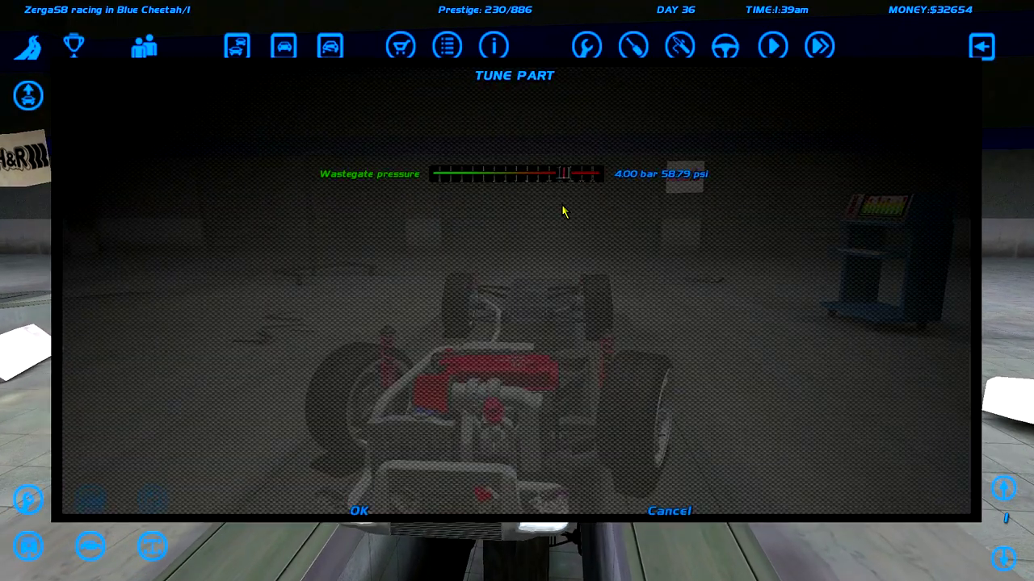
{"action": "left_click", "coordinate": [360, 511]}
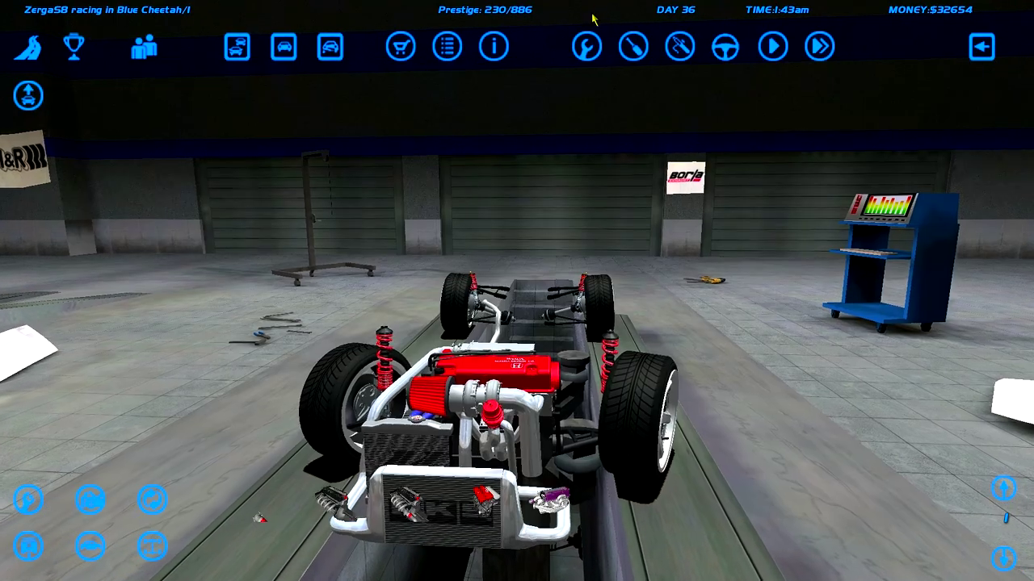
{"action": "left_click", "coordinate": [493, 47]}
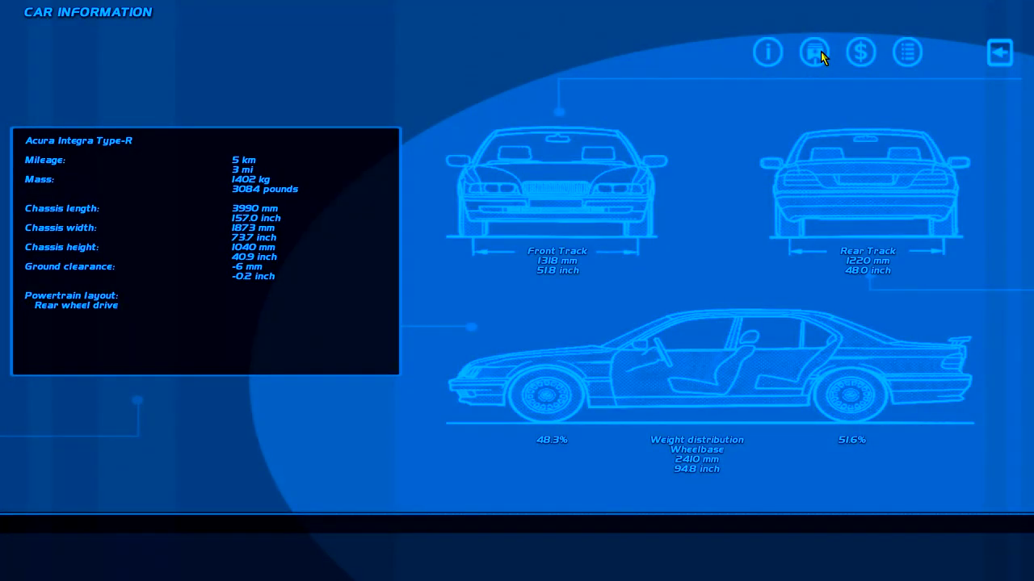
{"action": "left_click", "coordinate": [815, 53]}
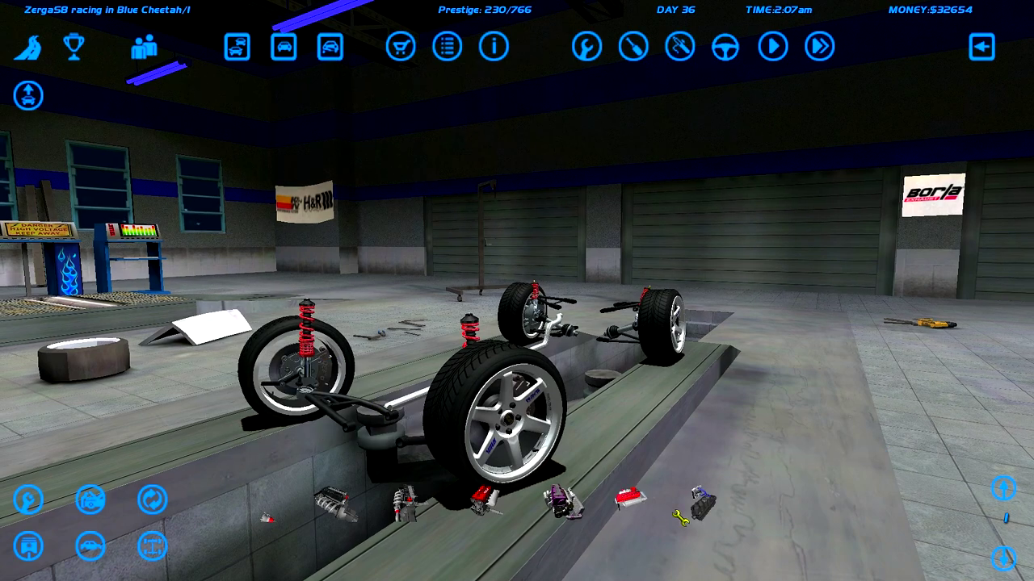
- Sell the tray parts, then toggle the Acura body off to expose chassis and engine
{"action": "left_click", "coordinate": [155, 498]}
{"action": "left_click", "coordinate": [433, 457]}
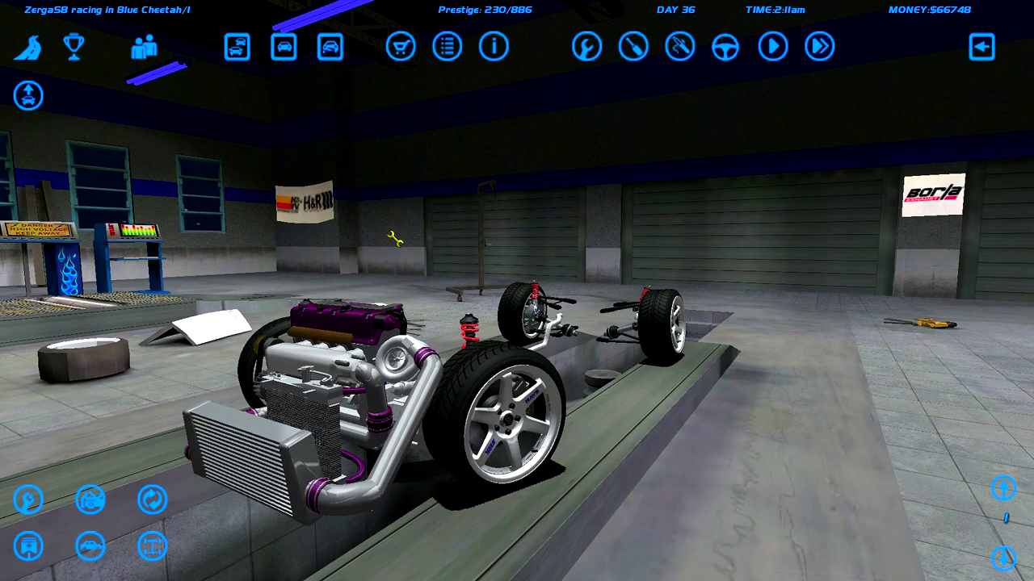
{"action": "key", "text": "Right"}
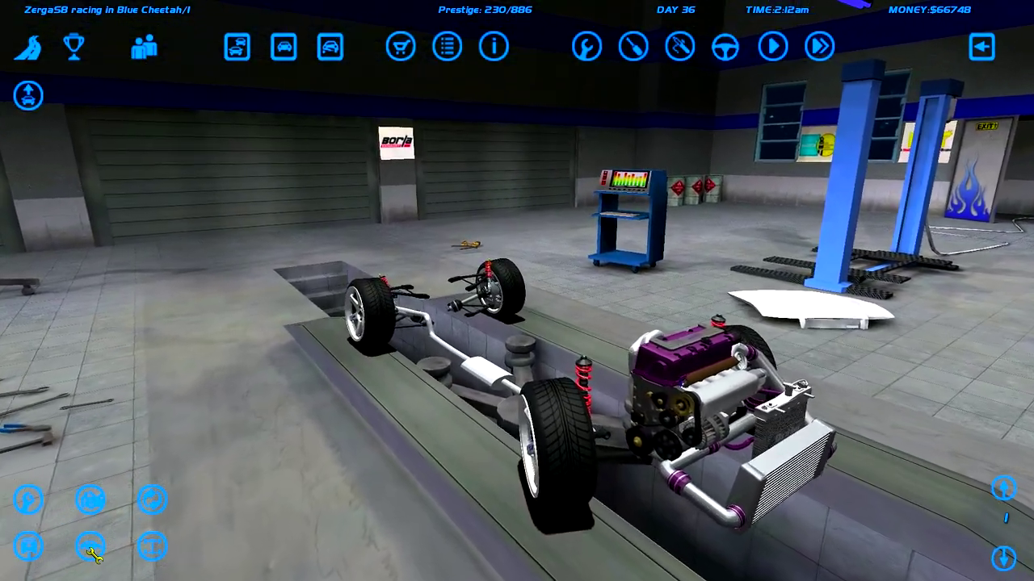
{"action": "left_click", "coordinate": [636, 212]}
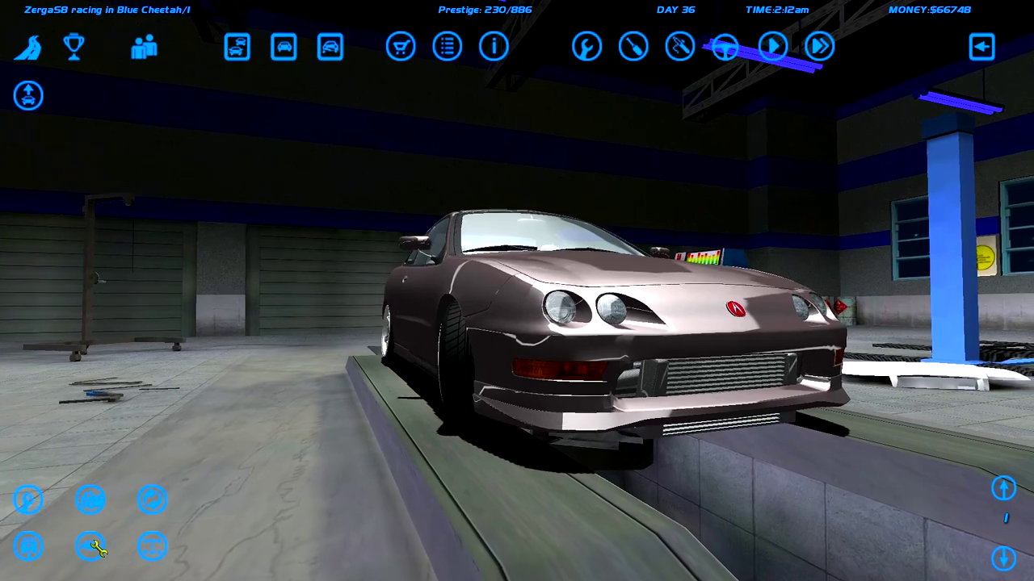
{"action": "left_click", "coordinate": [350, 365]}
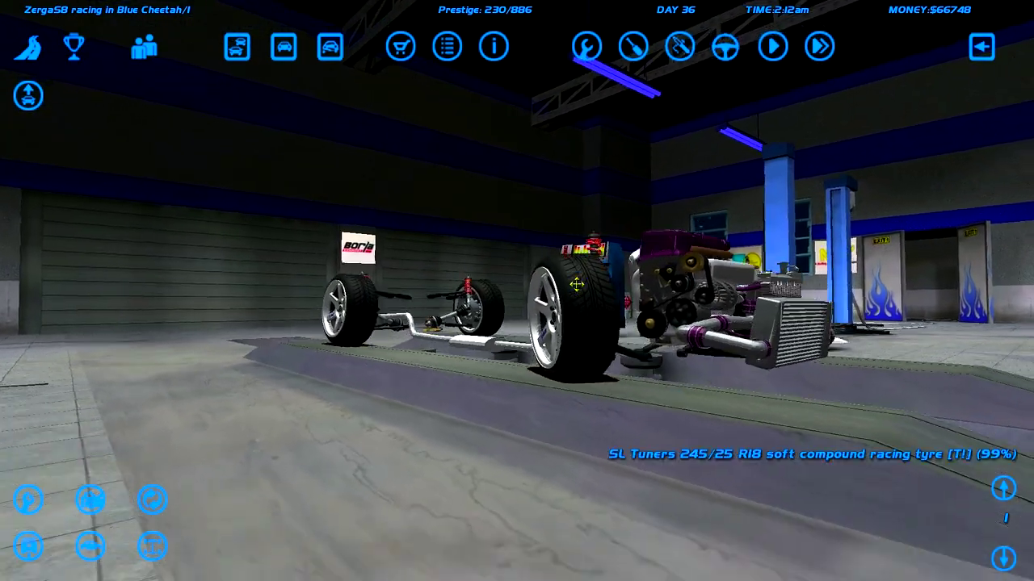
- Check part position and the spring's 6.51-inch ride height, then refit body and wheels
{"action": "key", "text": "t"}
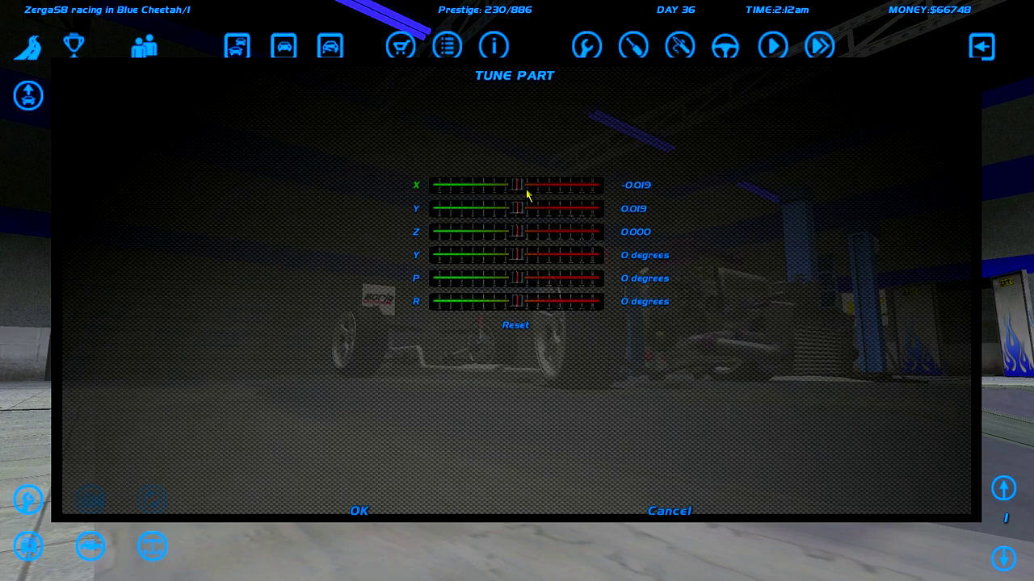
{"action": "key", "text": "Return"}
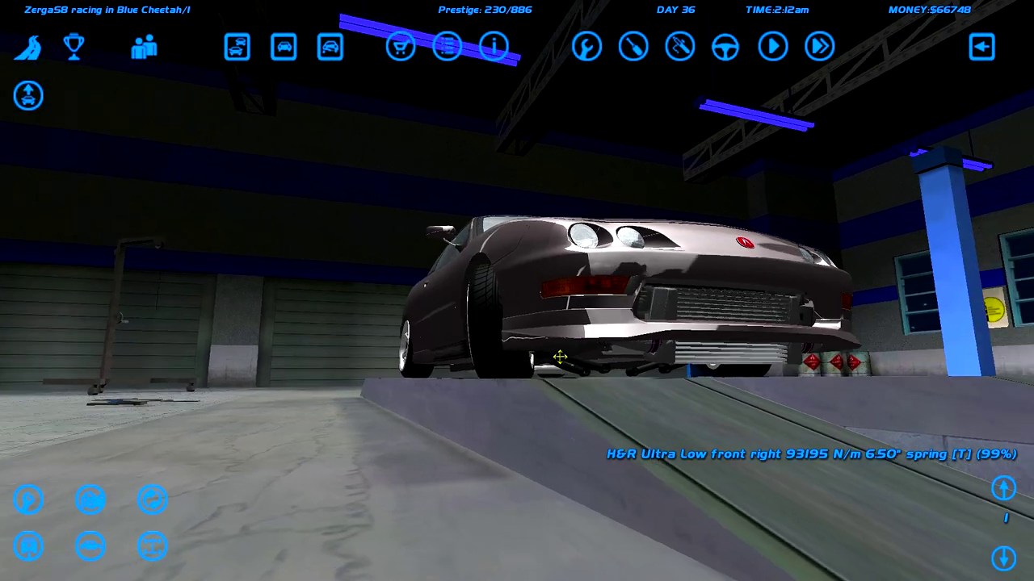
{"action": "left_click", "coordinate": [153, 557]}
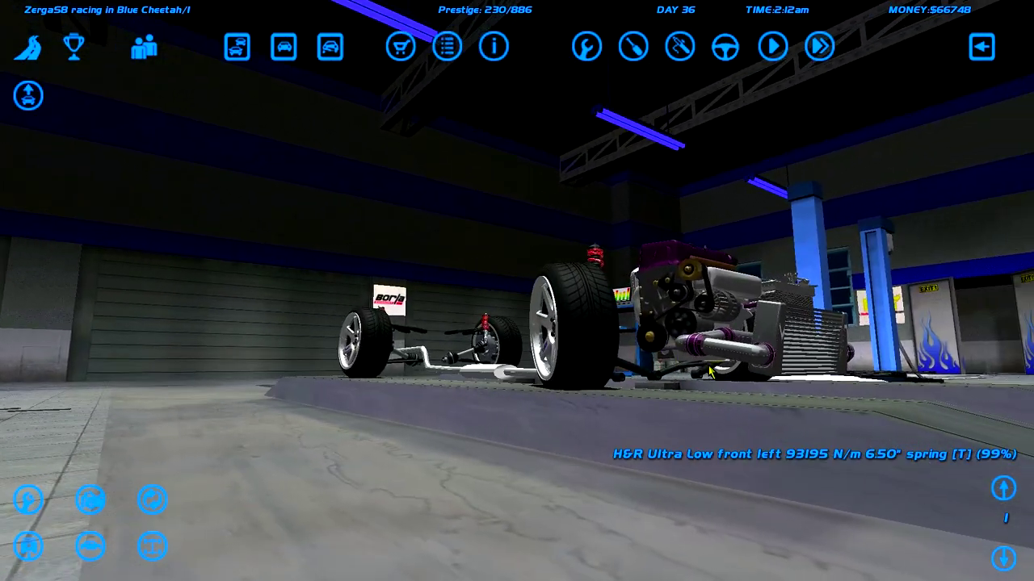
{"action": "right_click", "coordinate": [704, 369]}
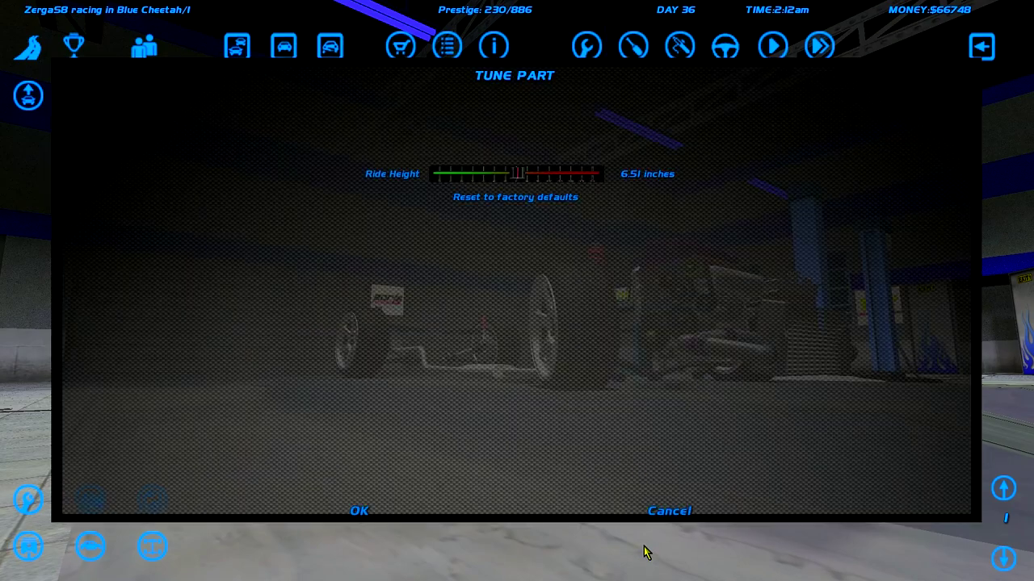
{"action": "key", "text": "Escape"}
{"action": "left_click", "coordinate": [90, 547]}
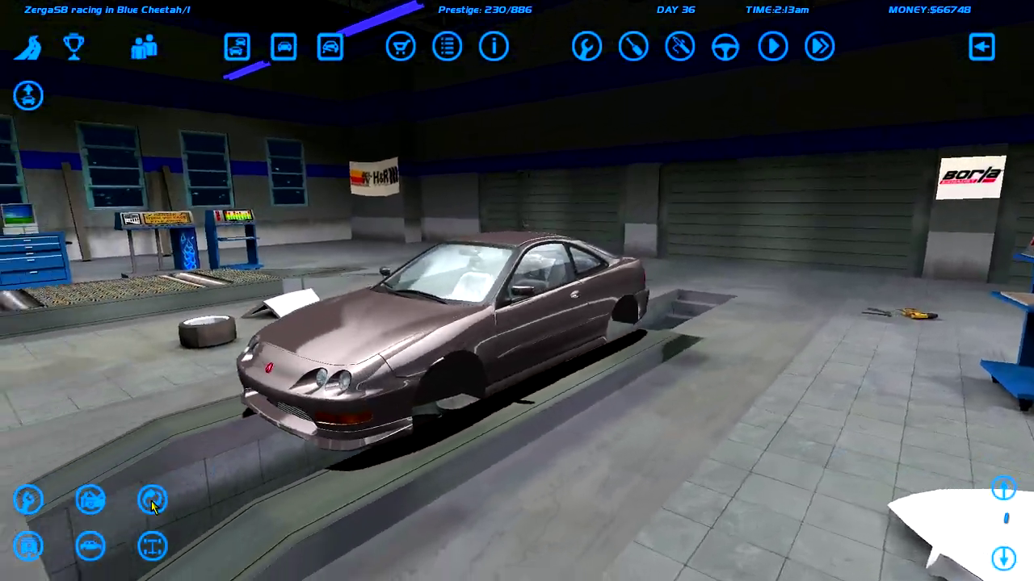
{"action": "left_click", "coordinate": [152, 502]}
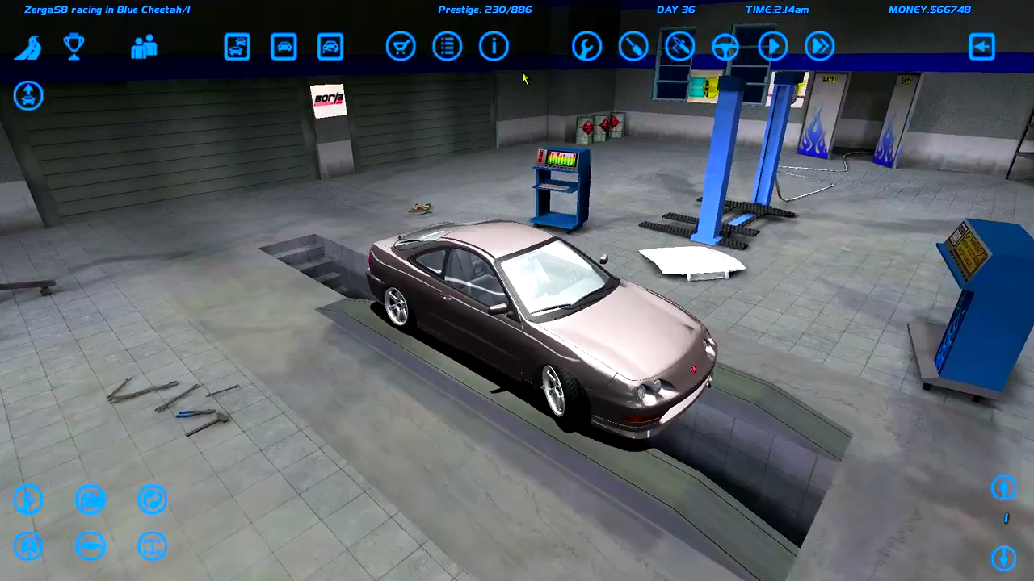
- Browse the catalog's INLINE 4 engine parts, paging forward and back
{"action": "left_click", "coordinate": [401, 46]}
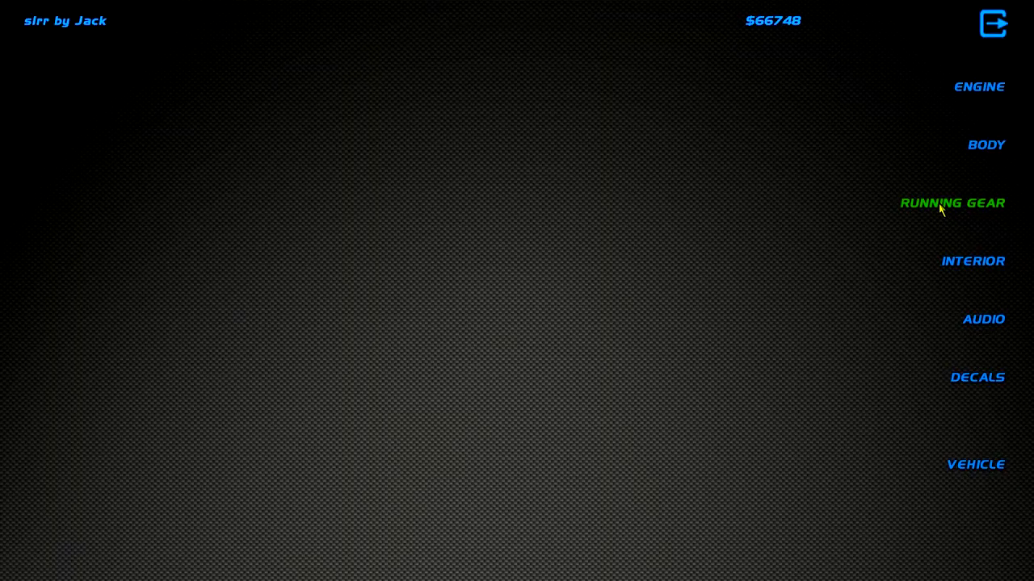
{"action": "left_click", "coordinate": [982, 88]}
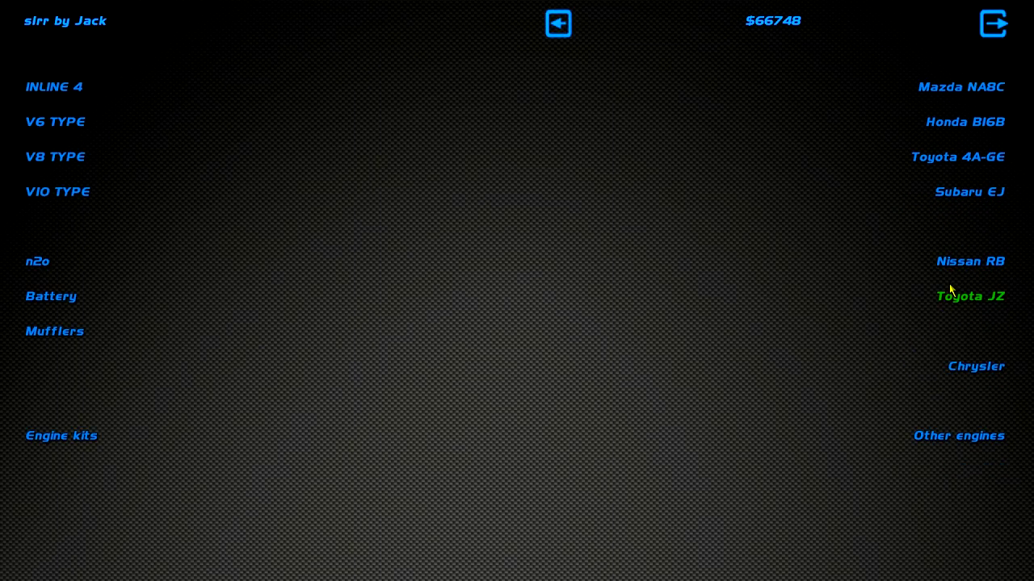
{"action": "left_click", "coordinate": [38, 87]}
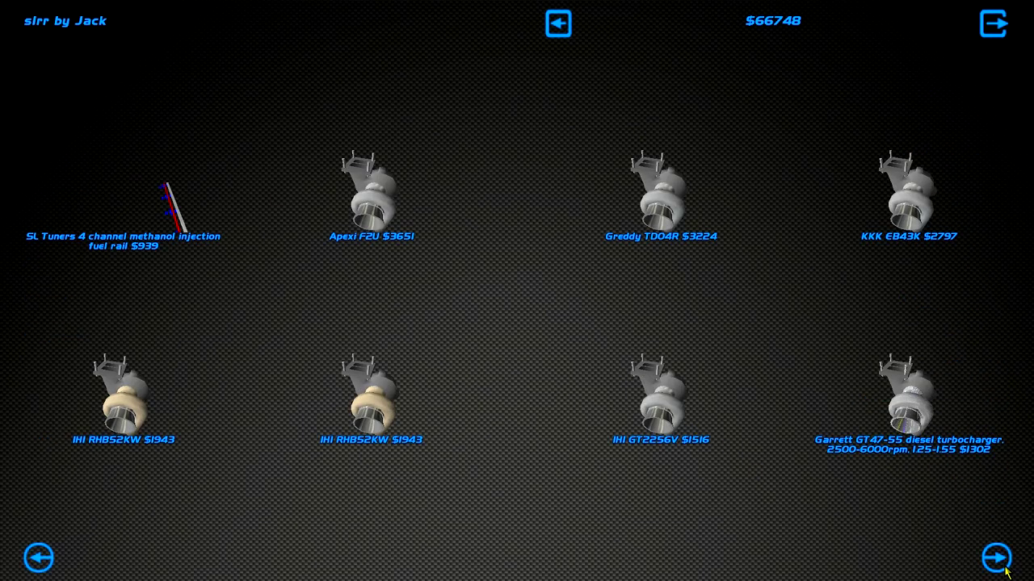
{"action": "left_click", "coordinate": [1005, 570]}
{"action": "left_click", "coordinate": [1004, 567]}
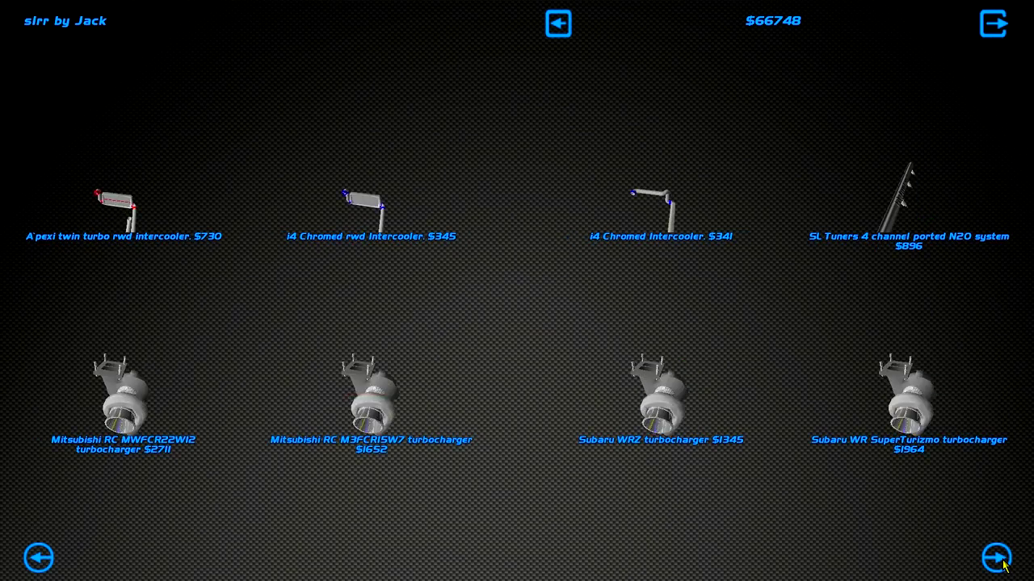
{"action": "left_click", "coordinate": [33, 555]}
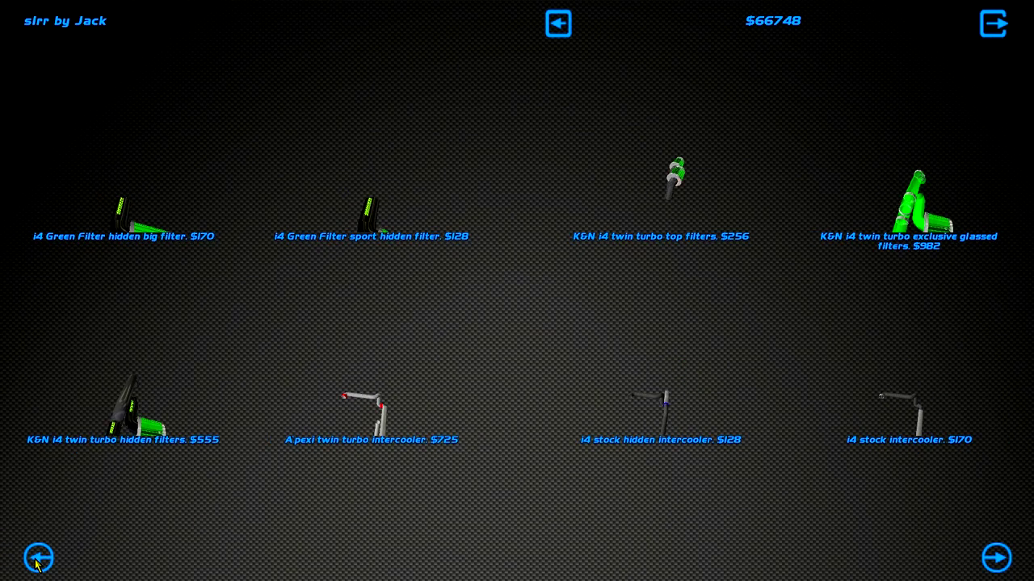
{"action": "left_click", "coordinate": [36, 556]}
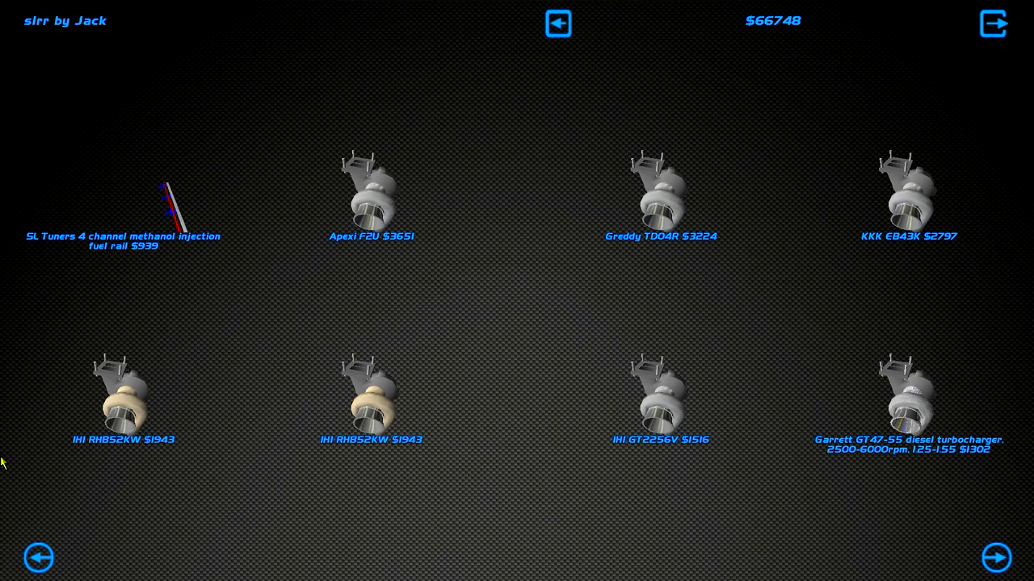
{"action": "left_click", "coordinate": [567, 26]}
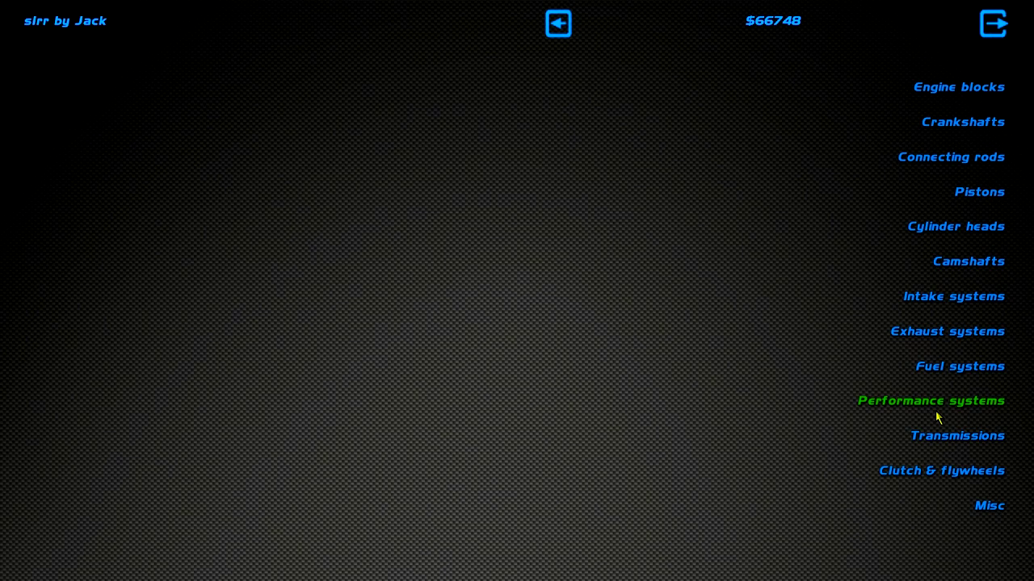
- Browse the Misc and turbocharger/nitrous categories, paging through their listings
{"action": "left_click", "coordinate": [977, 509]}
{"action": "left_click", "coordinate": [1001, 564]}
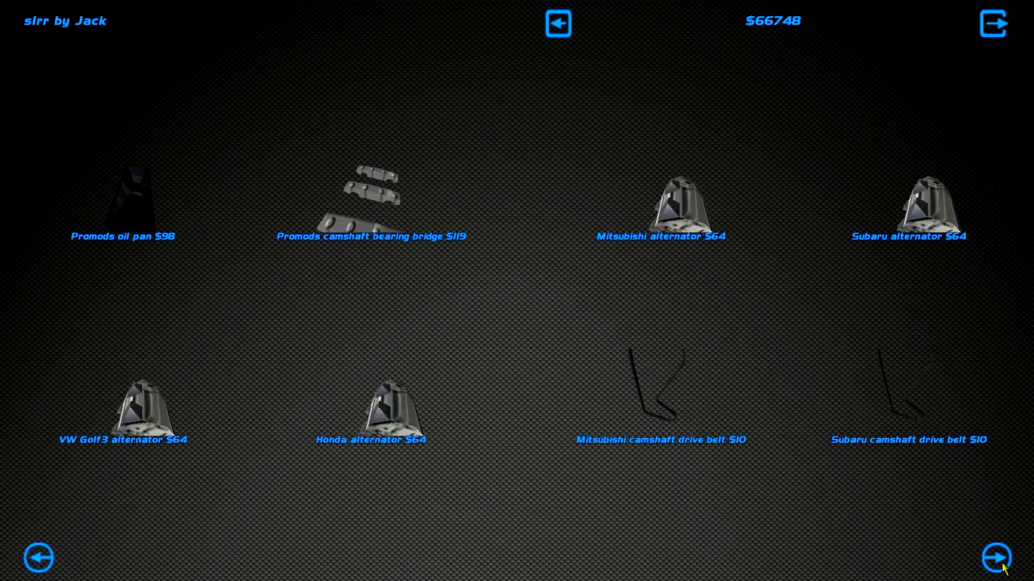
{"action": "left_click", "coordinate": [1001, 564]}
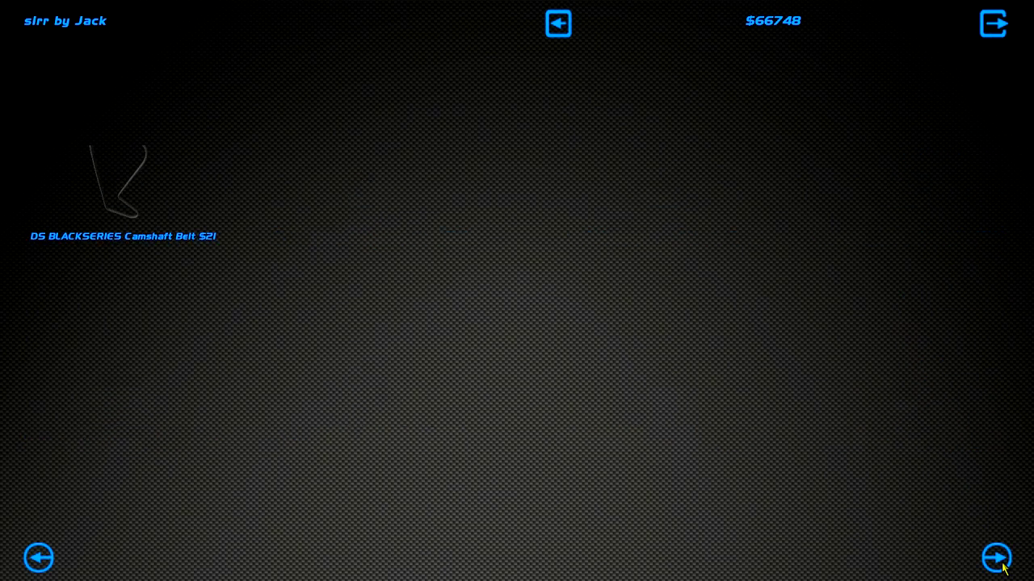
{"action": "left_click", "coordinate": [571, 27]}
{"action": "key", "text": "Return"}
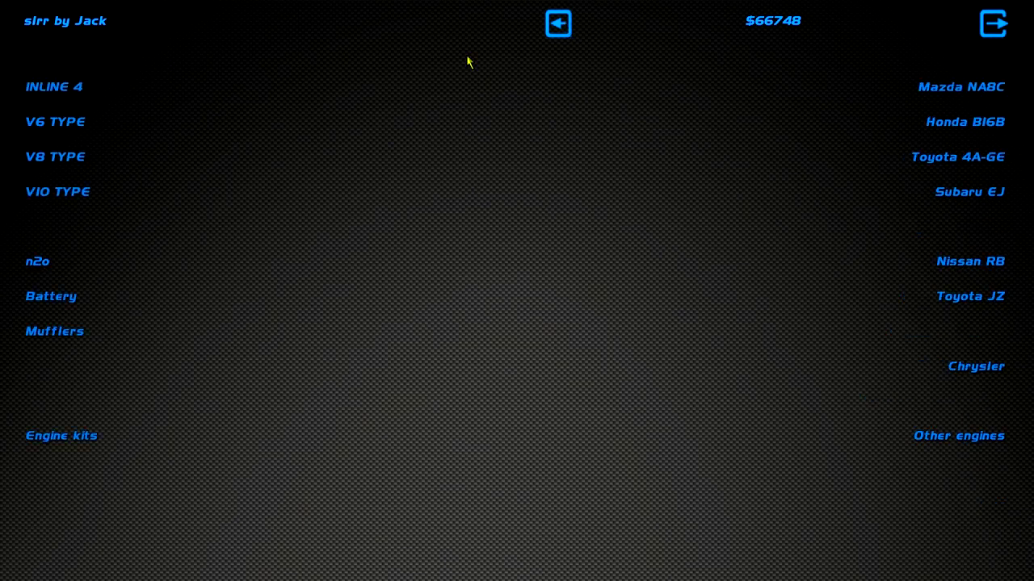
{"action": "key", "text": "Escape"}
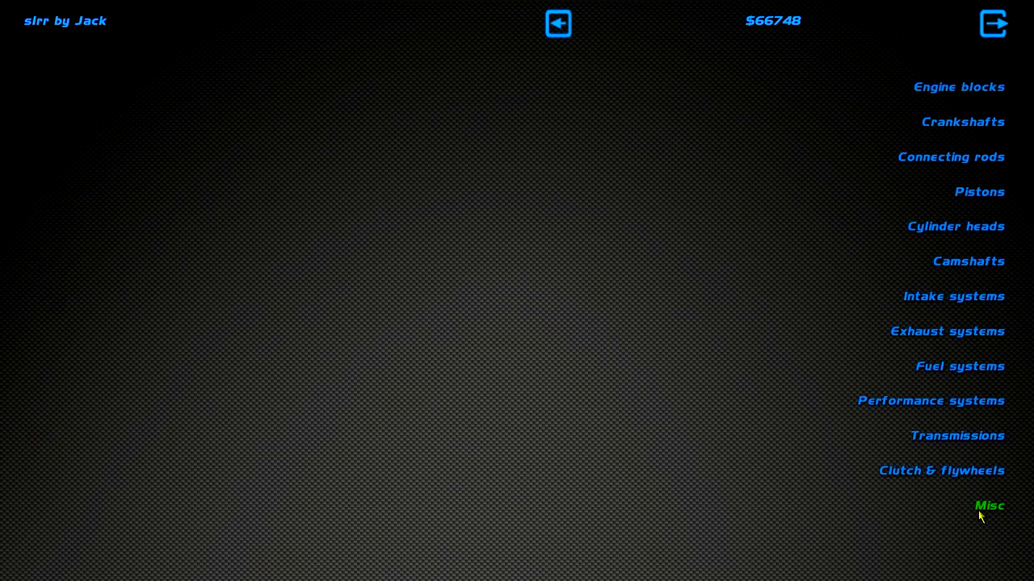
{"action": "left_click", "coordinate": [942, 402]}
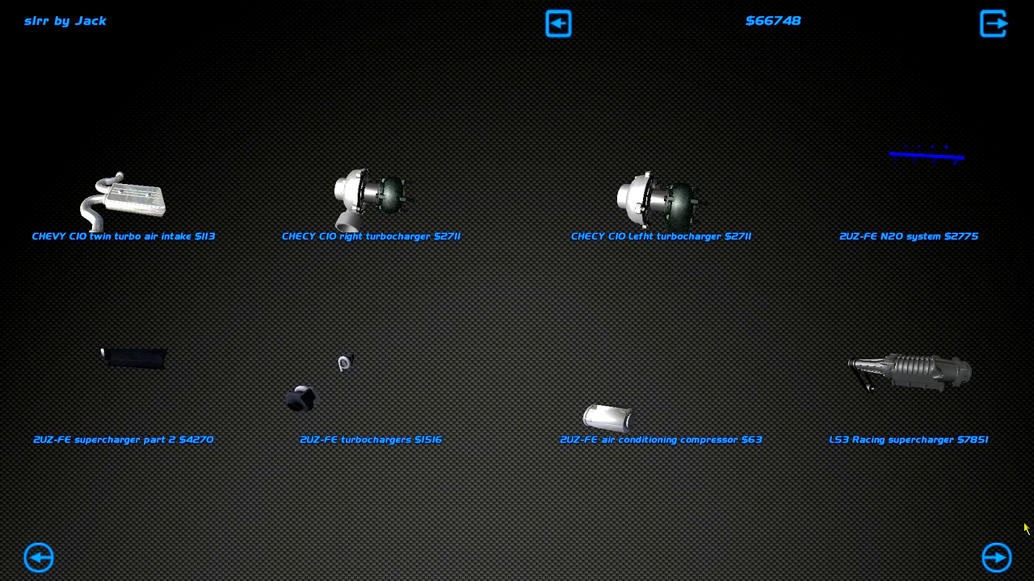
{"action": "left_click", "coordinate": [1008, 559]}
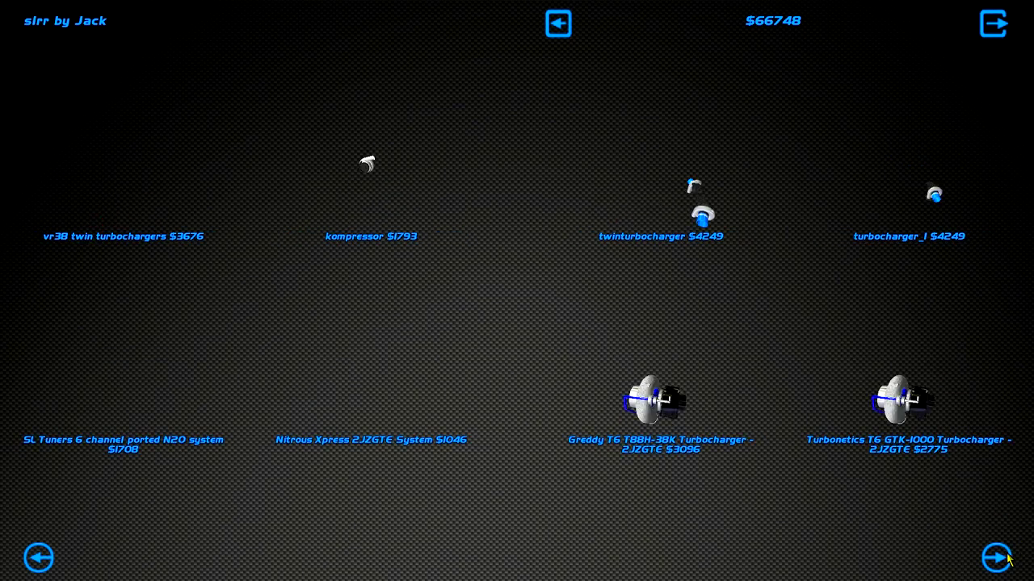
{"action": "left_click", "coordinate": [1007, 559]}
- Leave the catalog, install the Honda K24 TURBO kit, and set wastegate to 3.00 bar
{"action": "key", "text": "Escape"}
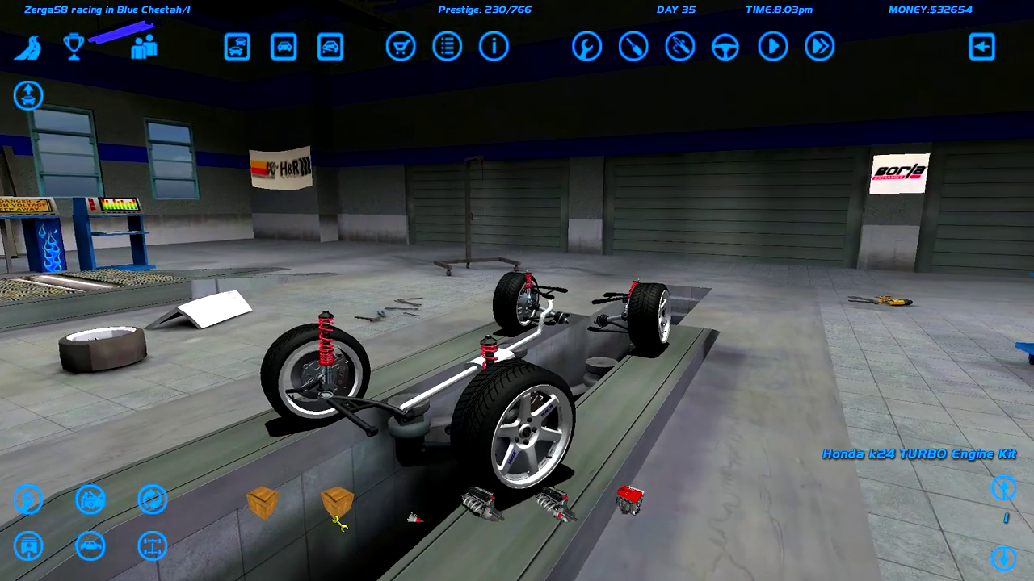
{"action": "left_click", "coordinate": [332, 521]}
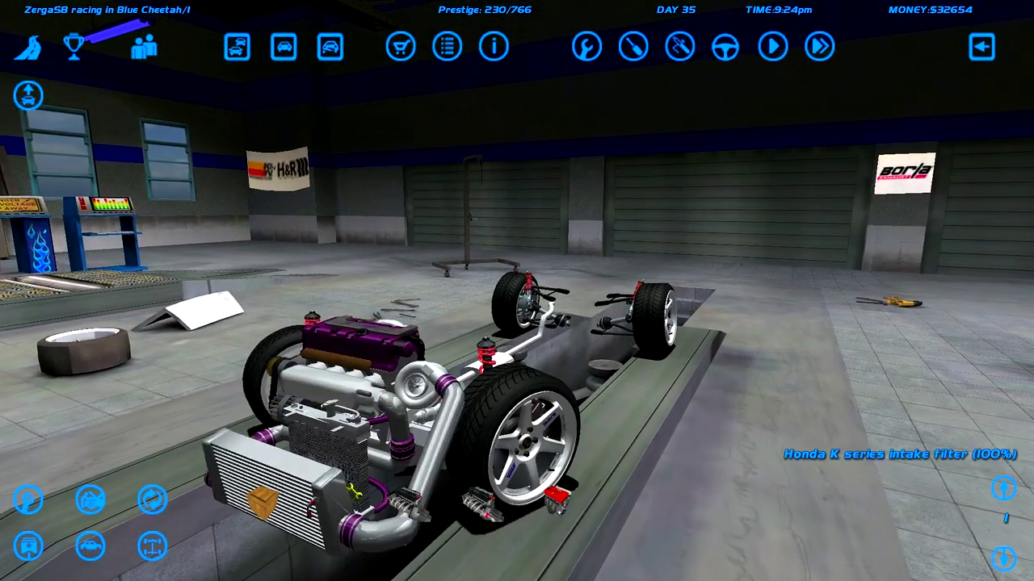
{"action": "key", "text": "t"}
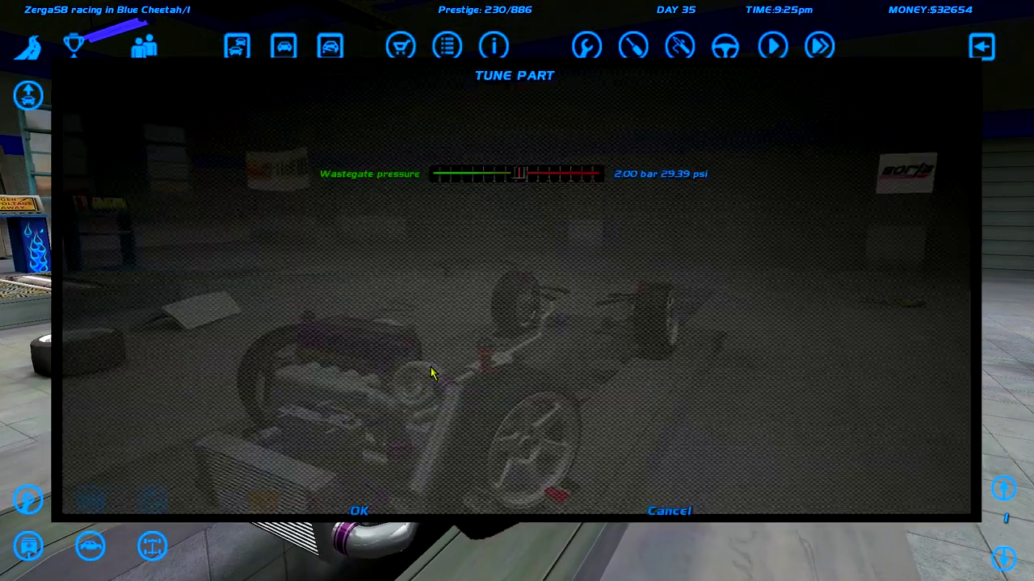
{"action": "left_click_drag", "start_coordinate": [517, 174], "coordinate": [634, 249]}
{"action": "left_click", "coordinate": [358, 514]}
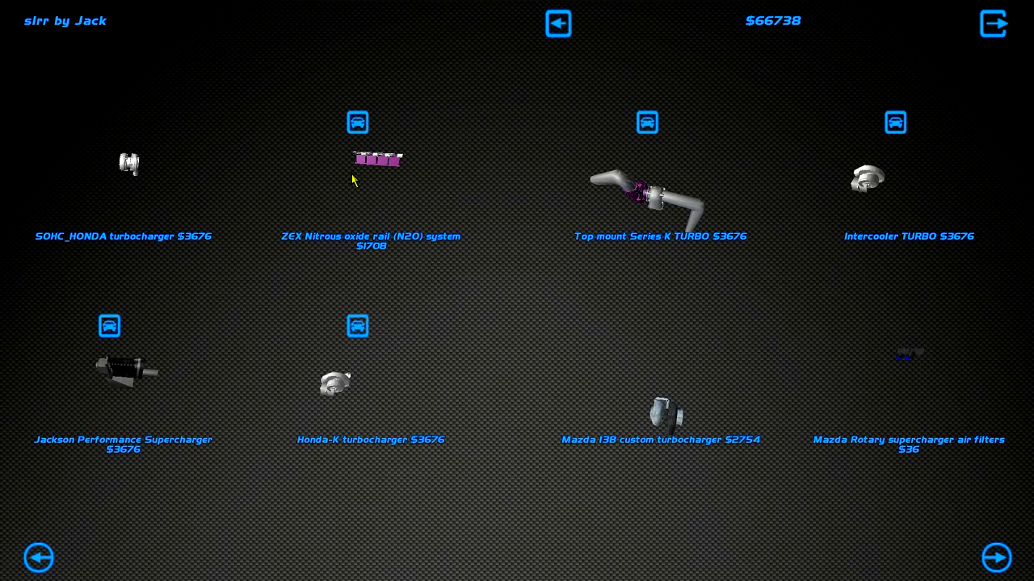
- Buy the ZEX nitrous rail and the Jackson Performance Supercharger, confirming each purchase
{"action": "left_click", "coordinate": [380, 176]}
{"action": "left_click", "coordinate": [361, 510]}
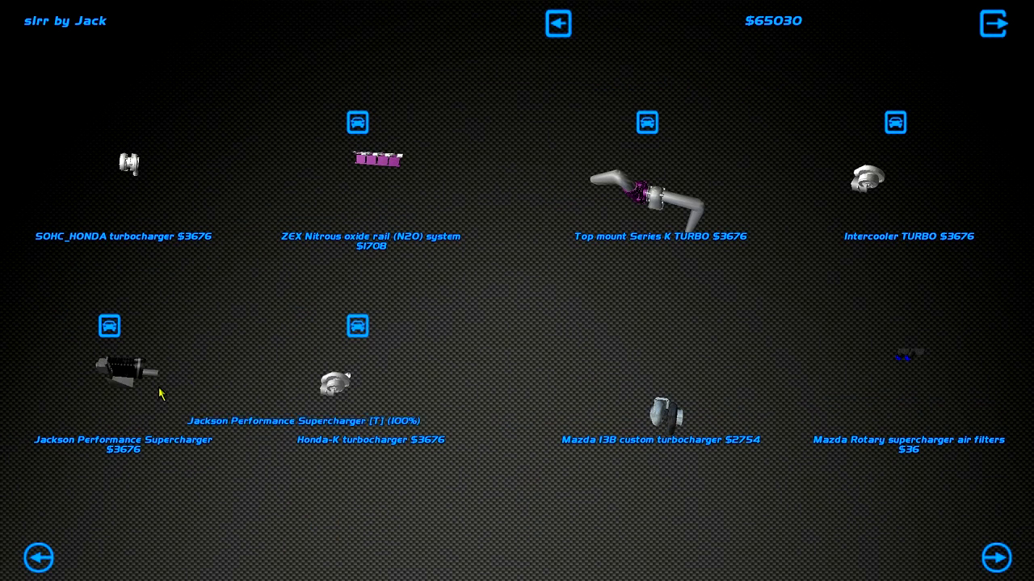
{"action": "left_click", "coordinate": [148, 383]}
{"action": "left_click", "coordinate": [360, 511]}
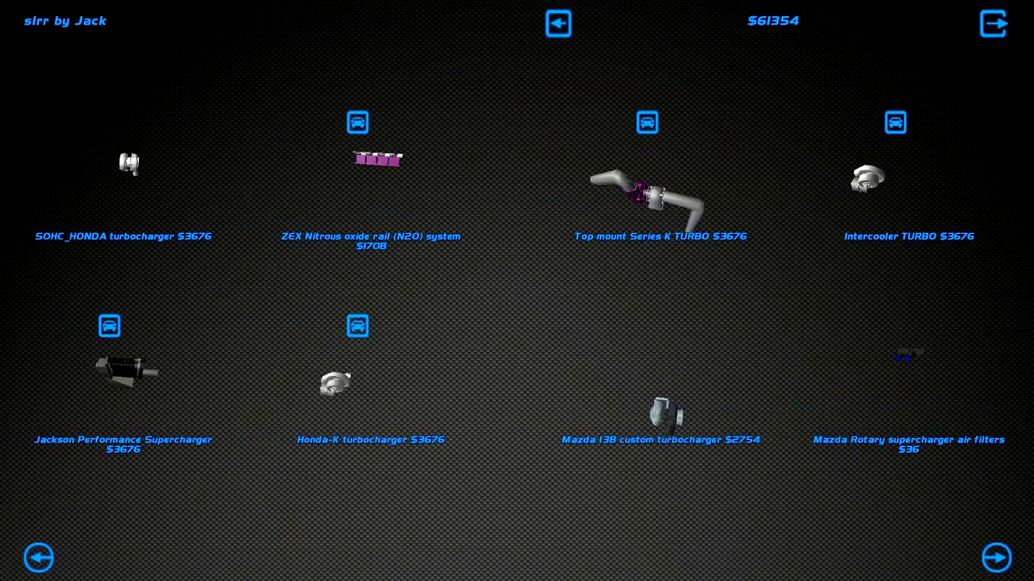
{"action": "left_click", "coordinate": [996, 558]}
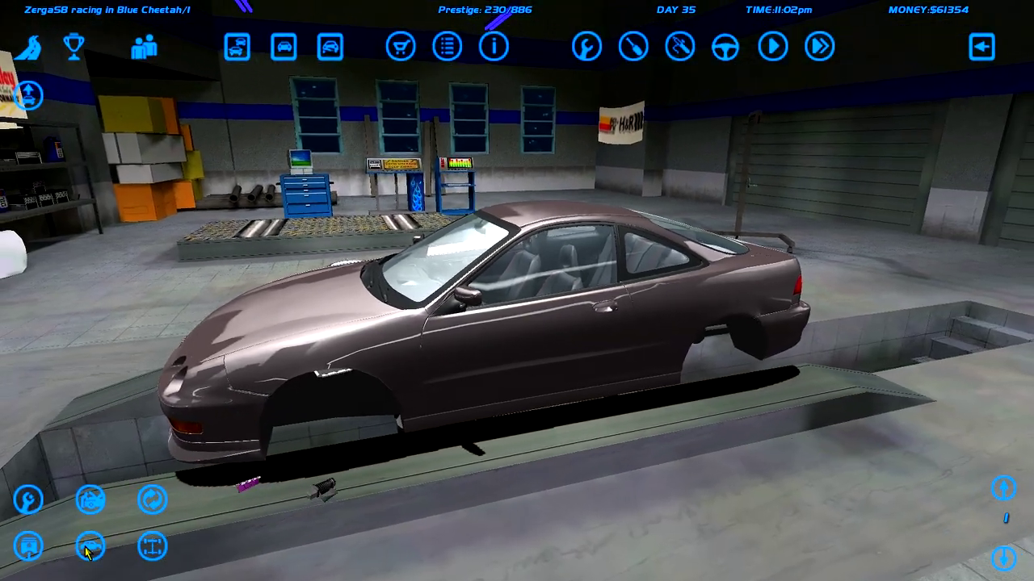
- Center the engine, check Engine Information, then fit and remove the Jackson supercharger
{"action": "left_click", "coordinate": [316, 299]}
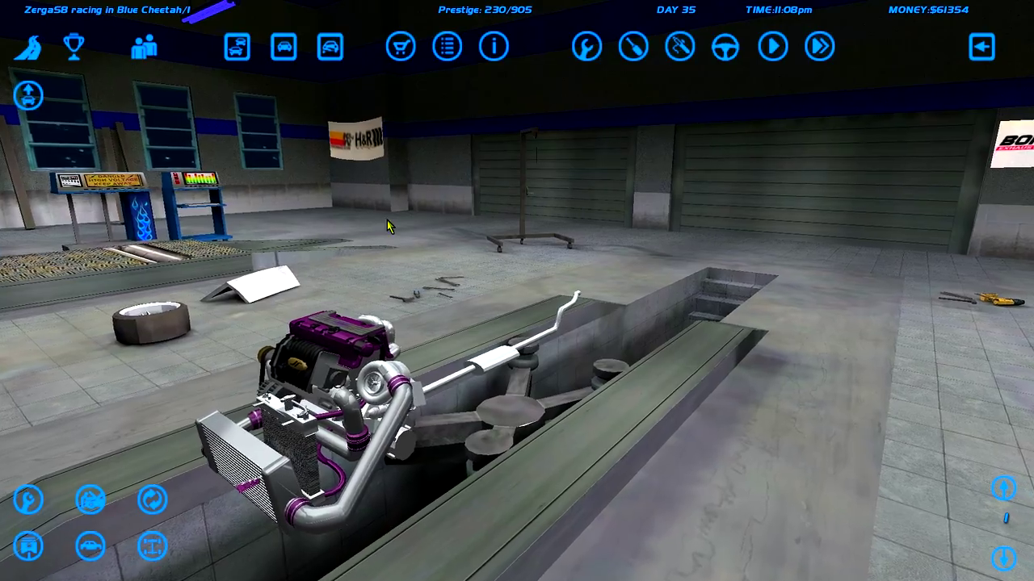
{"action": "left_click", "coordinate": [493, 46]}
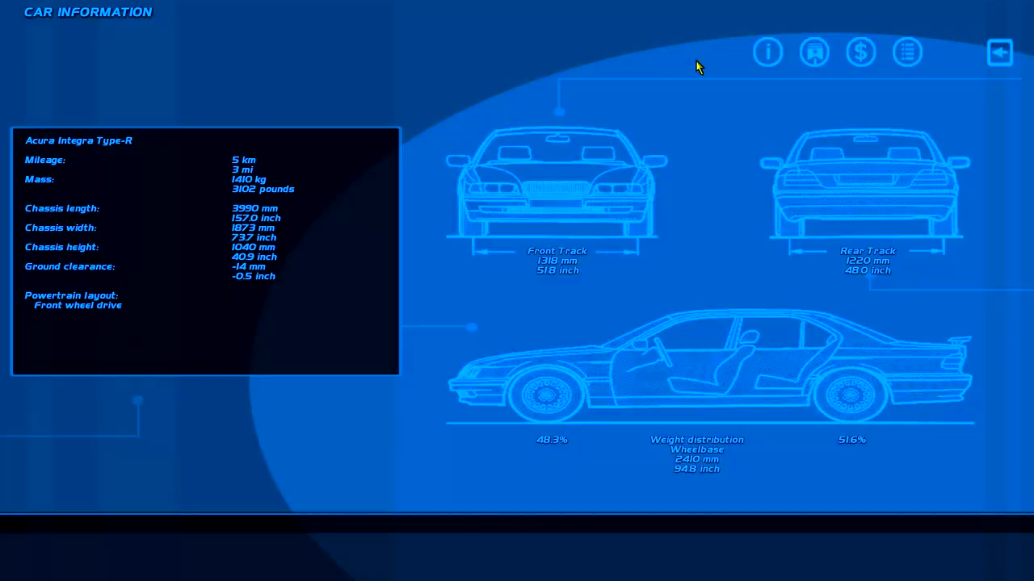
{"action": "left_click", "coordinate": [809, 55]}
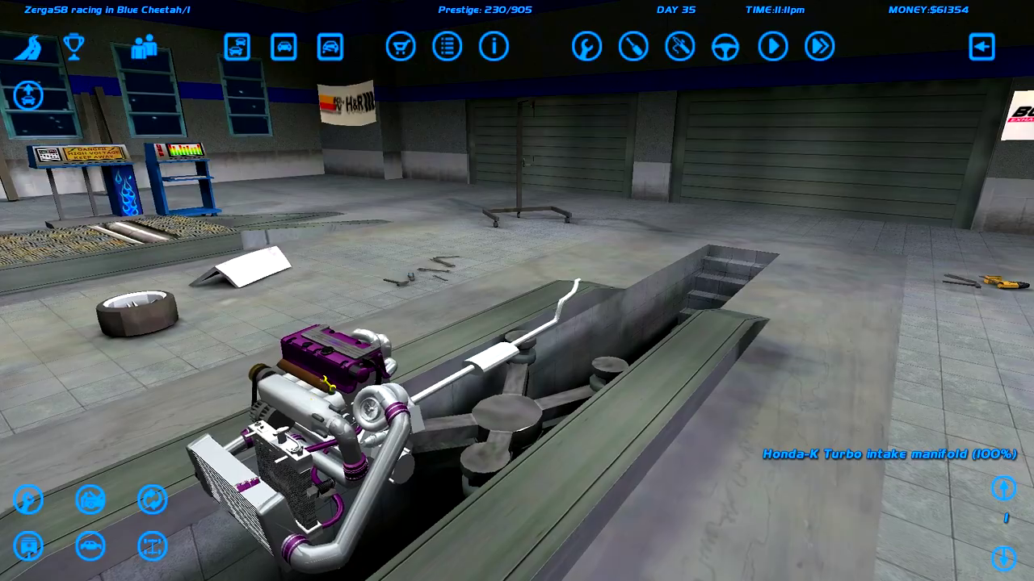
{"action": "left_click", "coordinate": [493, 46]}
{"action": "left_click", "coordinate": [813, 53]}
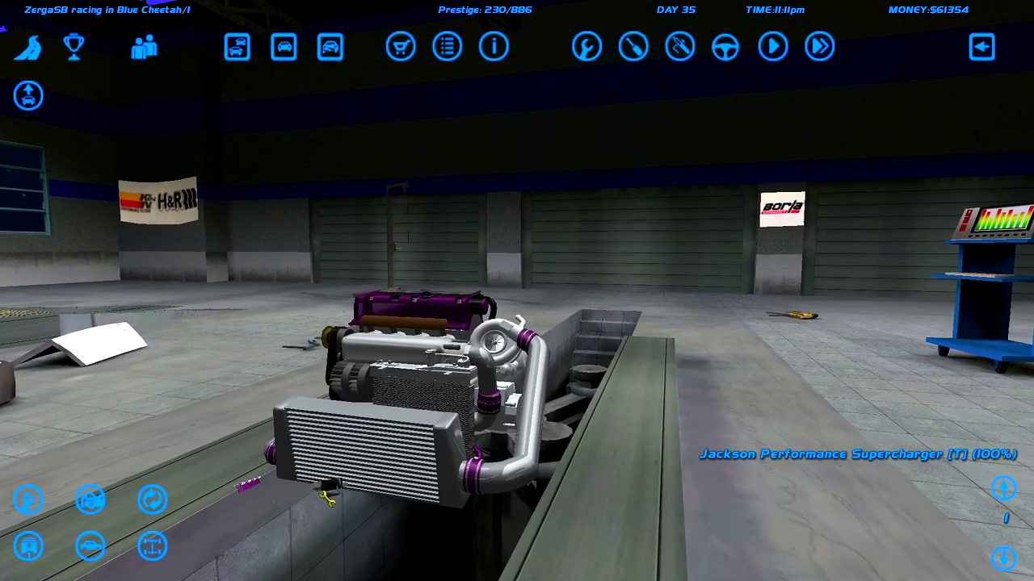
{"action": "left_click", "coordinate": [341, 496]}
{"action": "left_click", "coordinate": [341, 496]}
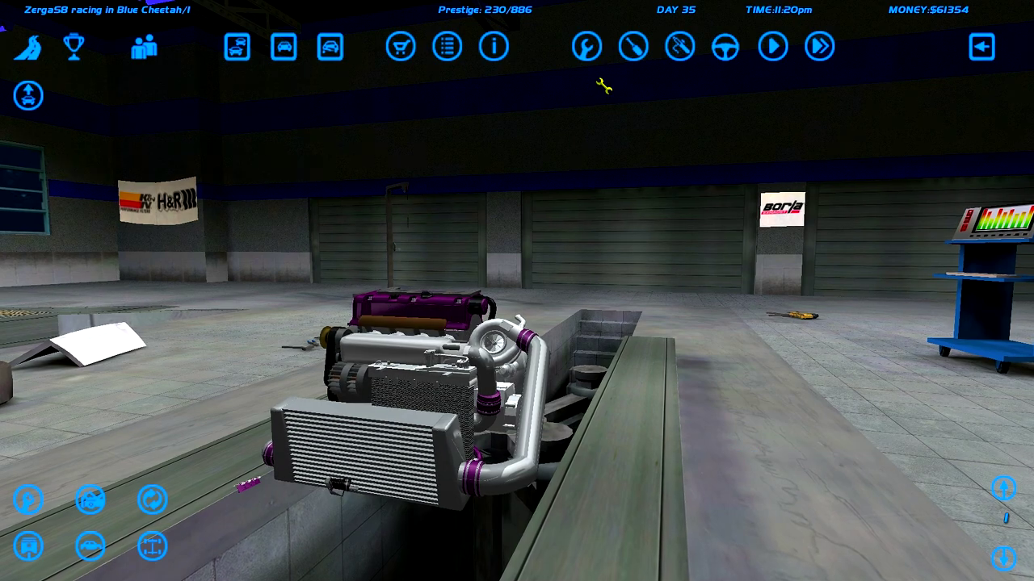
- Keep wastegate at 3.00 bar, check the engine graph, then remove turbo and intercooler
{"action": "right_click", "coordinate": [506, 342]}
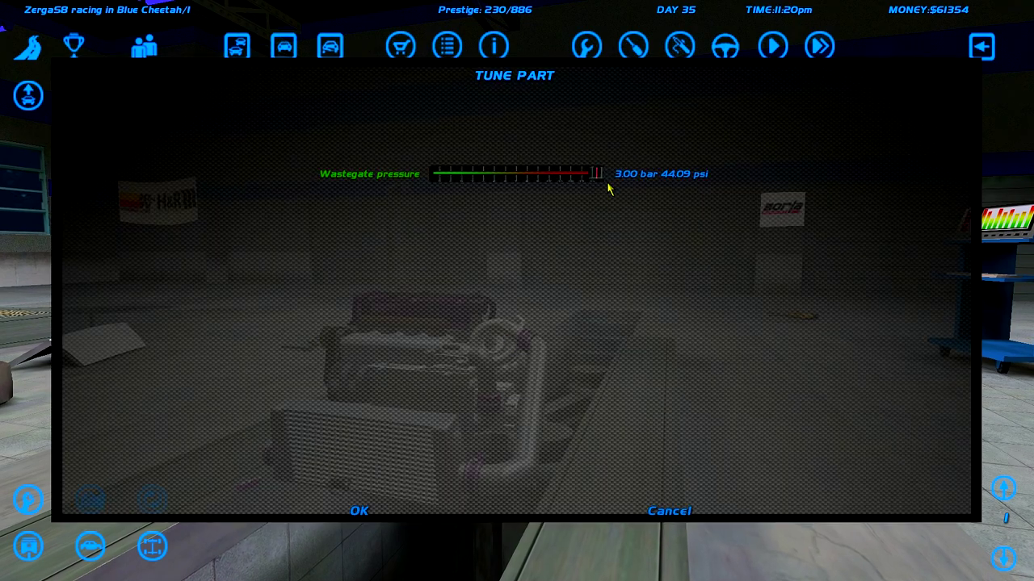
{"action": "mouse_move", "coordinate": [598, 174]}
{"action": "left_mouse_down"}
{"action": "mouse_move", "coordinate": [530, 172]}
{"action": "mouse_move", "coordinate": [602, 174]}
{"action": "left_mouse_up"}
{"action": "key", "text": "Return"}
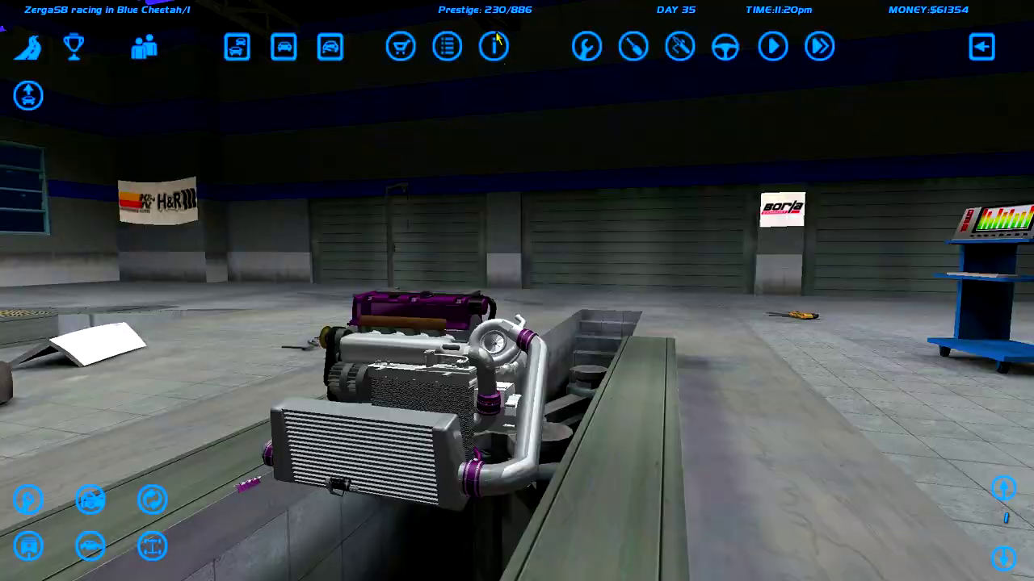
{"action": "left_click", "coordinate": [493, 46]}
{"action": "left_click", "coordinate": [801, 46]}
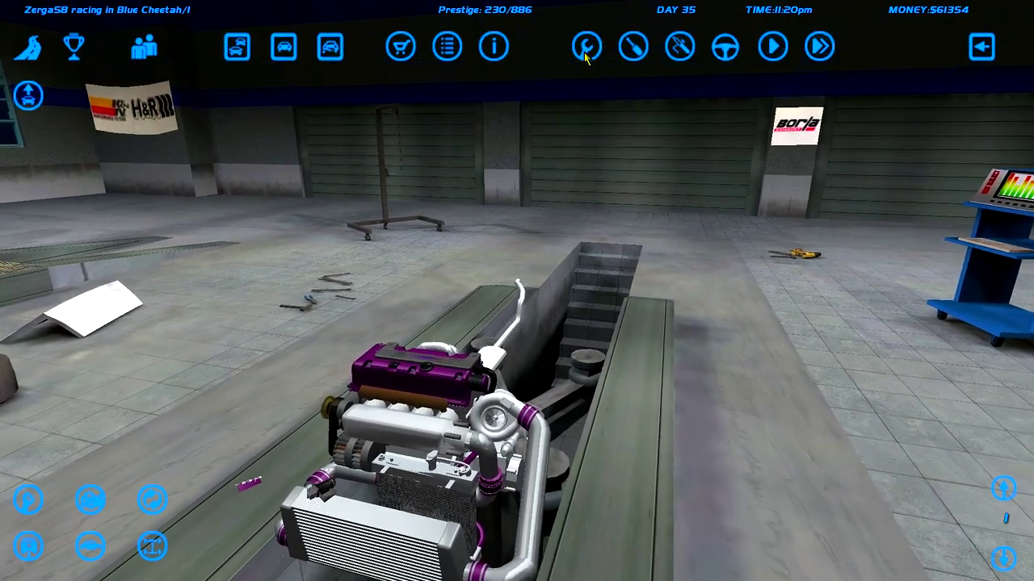
{"action": "left_click", "coordinate": [473, 378]}
{"action": "left_click_drag", "start_coordinate": [473, 378], "coordinate": [348, 365]}
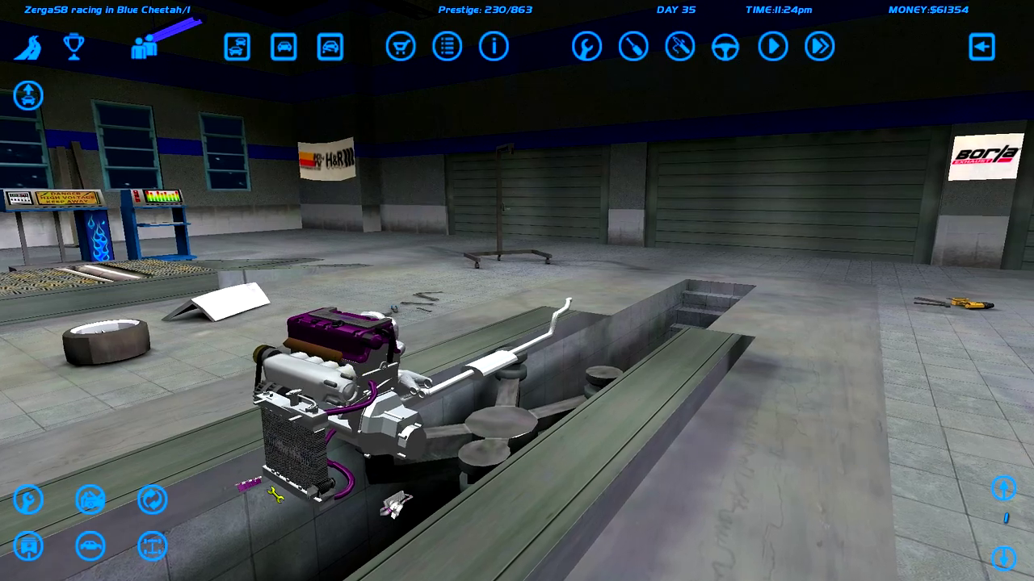
- Fit the ZEX nitrous rail at 15.75:1 mixture and 719 lbs/hr, then check Engine Info
{"action": "left_click", "coordinate": [339, 363]}
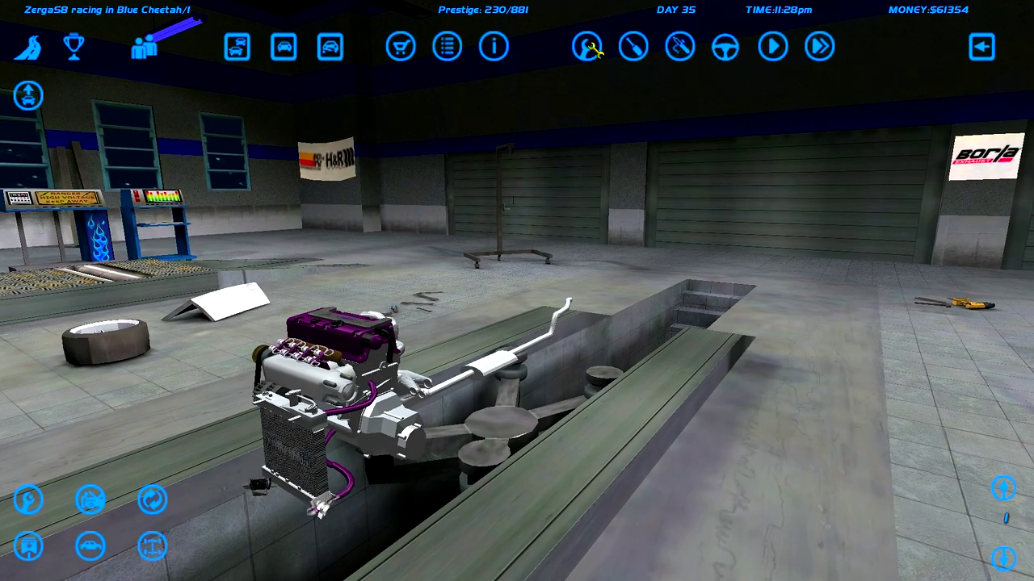
{"action": "left_click", "coordinate": [363, 343]}
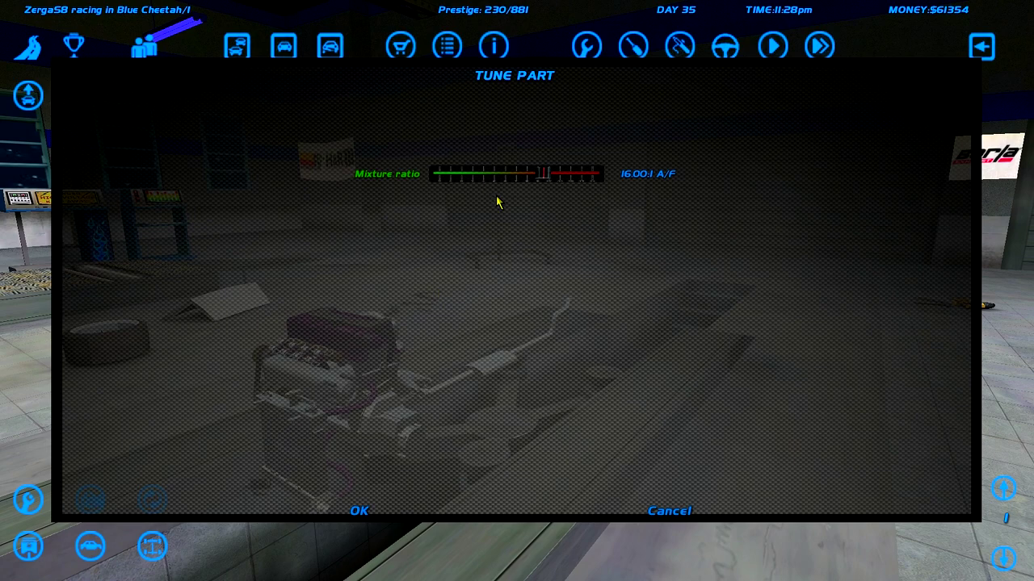
{"action": "left_click", "coordinate": [541, 174]}
{"action": "left_click", "coordinate": [666, 511]}
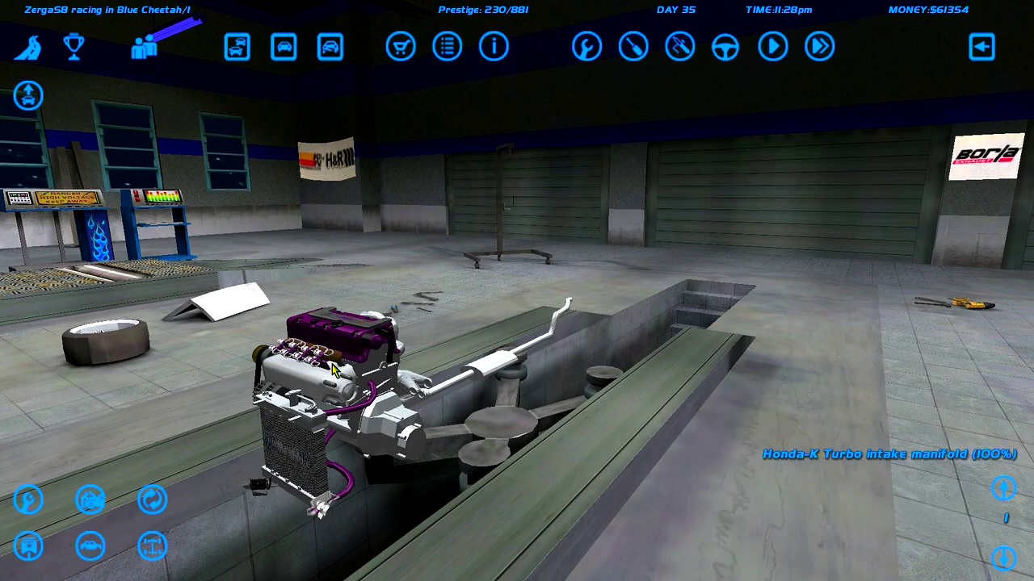
{"action": "left_click", "coordinate": [321, 365]}
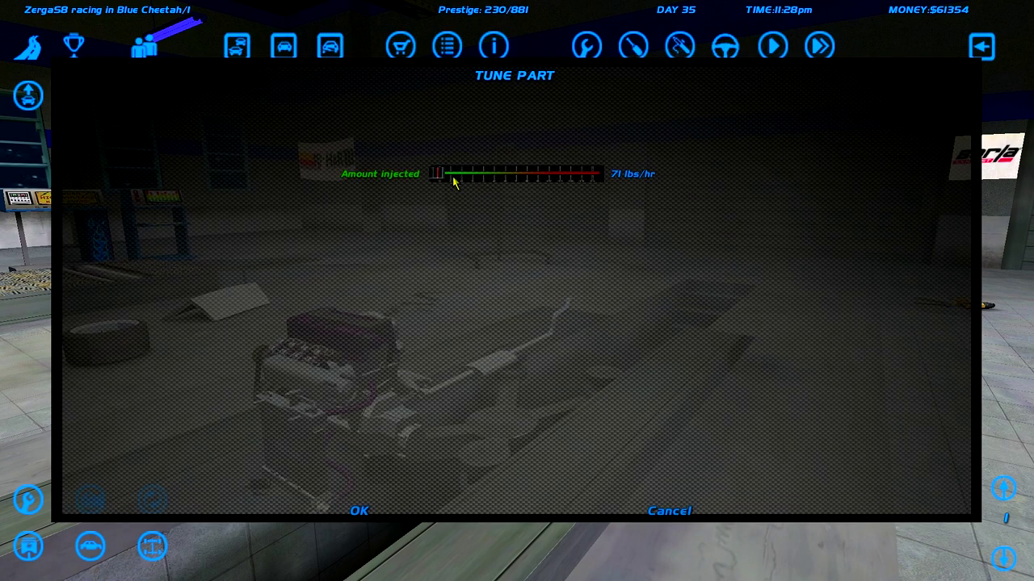
{"action": "left_click_drag", "start_coordinate": [453, 182], "coordinate": [755, 188]}
{"action": "left_click", "coordinate": [359, 511]}
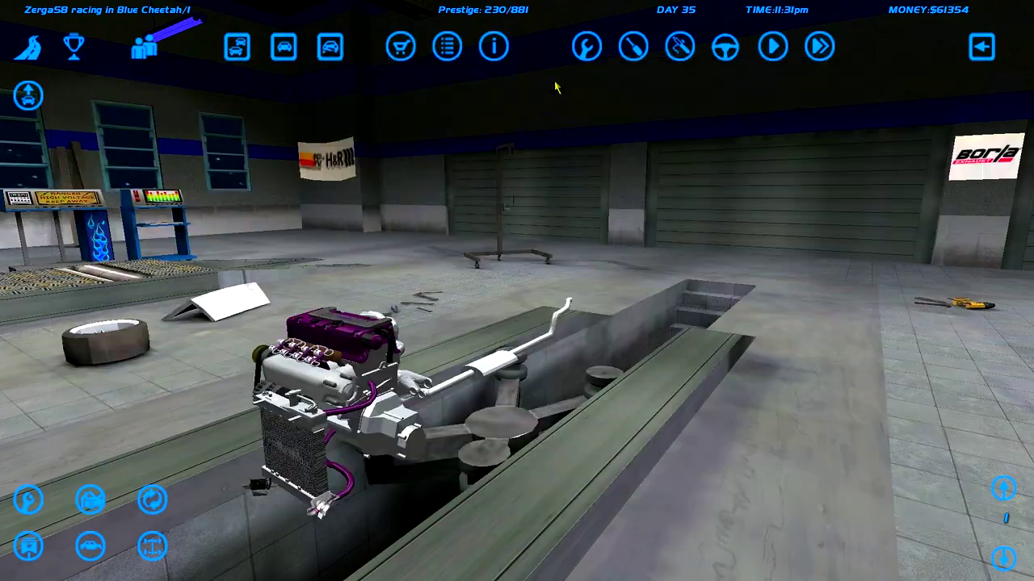
{"action": "left_click", "coordinate": [494, 50]}
{"action": "left_click", "coordinate": [811, 50]}
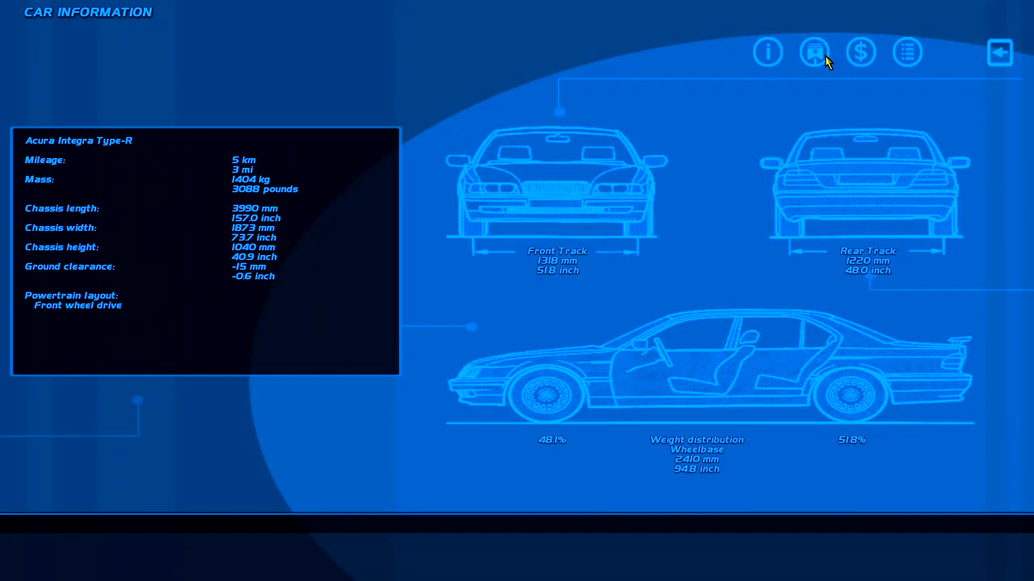
- Check the engine graph, remove the part over the fuel rail, and recheck engine data
{"action": "left_click", "coordinate": [824, 59]}
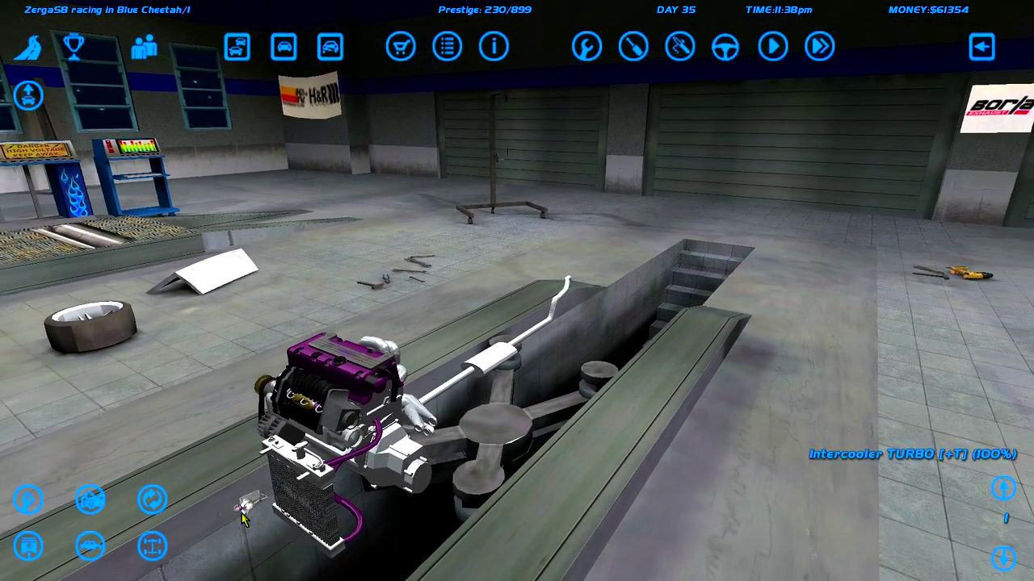
{"action": "left_click", "coordinate": [306, 396]}
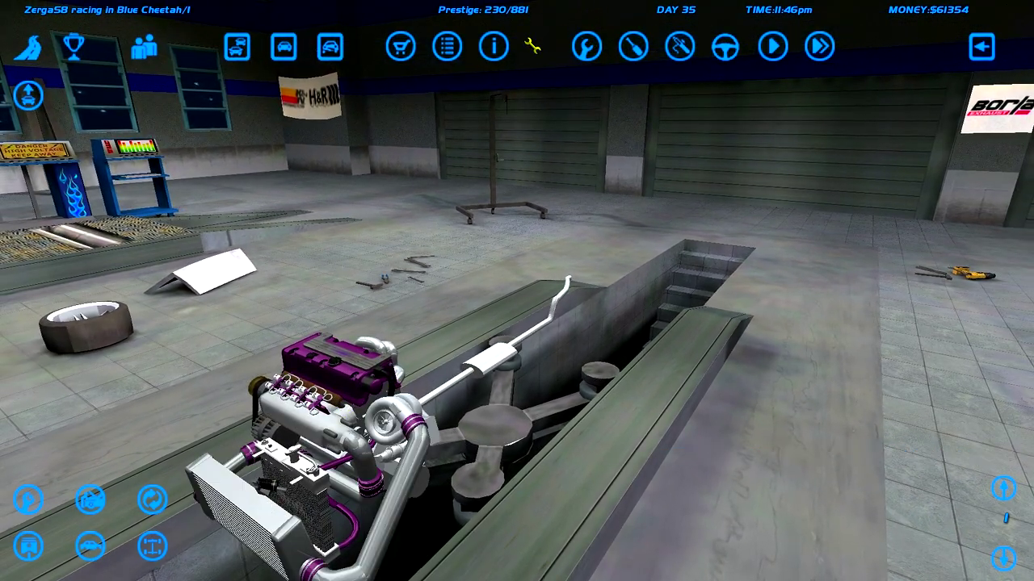
{"action": "left_click", "coordinate": [493, 46]}
{"action": "left_click", "coordinate": [812, 53]}
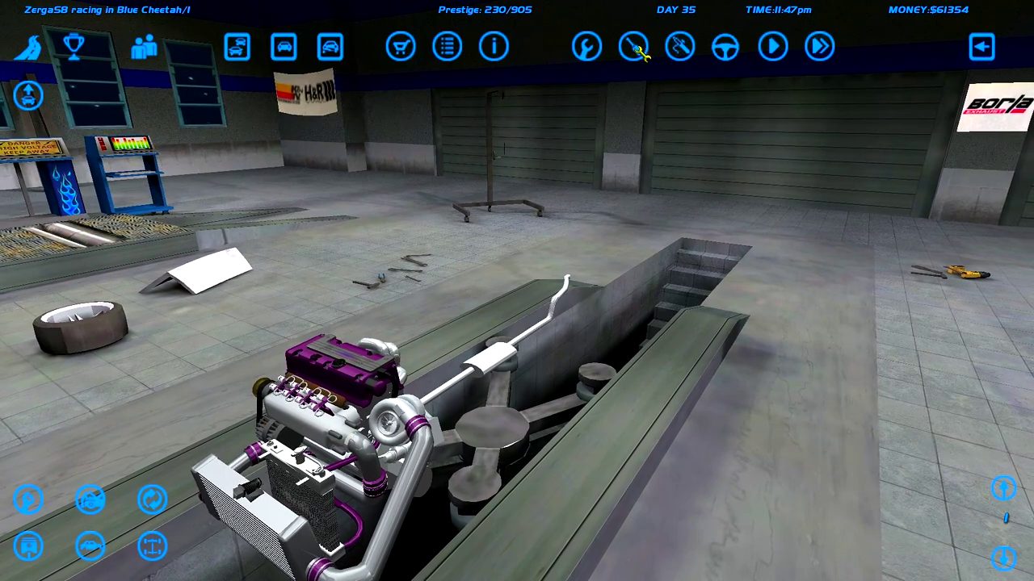
- Open and cancel turbo tuning, then orbit to view the engine's other side
{"action": "left_click", "coordinate": [388, 414]}
{"action": "left_click", "coordinate": [670, 507]}
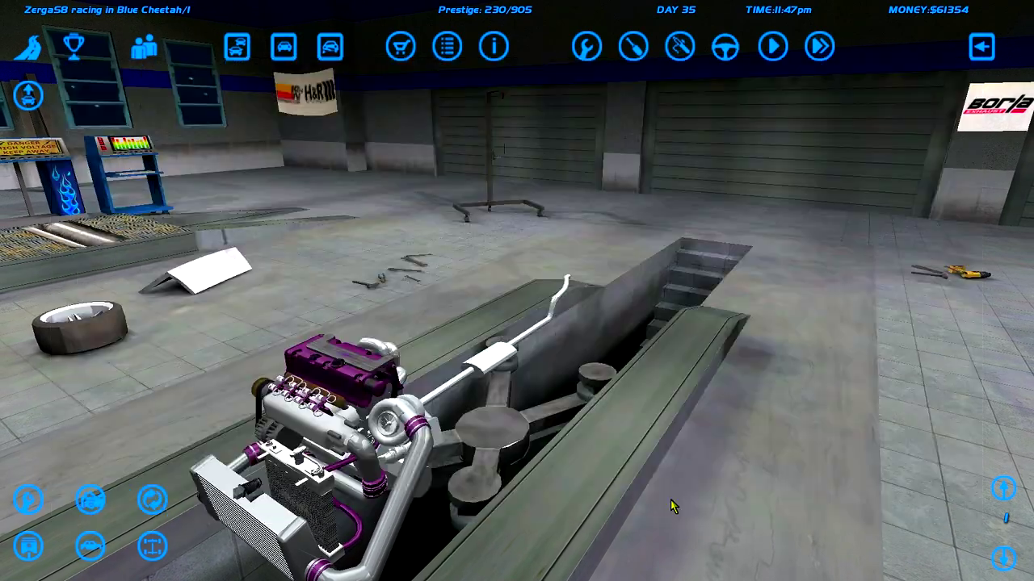
{"action": "mouse_move", "coordinate": [671, 505]}
{"action": "left_mouse_down"}
{"action": "mouse_move", "coordinate": [414, 449]}
{"action": "mouse_move", "coordinate": [411, 312]}
{"action": "mouse_move", "coordinate": [382, 302]}
{"action": "left_mouse_up"}
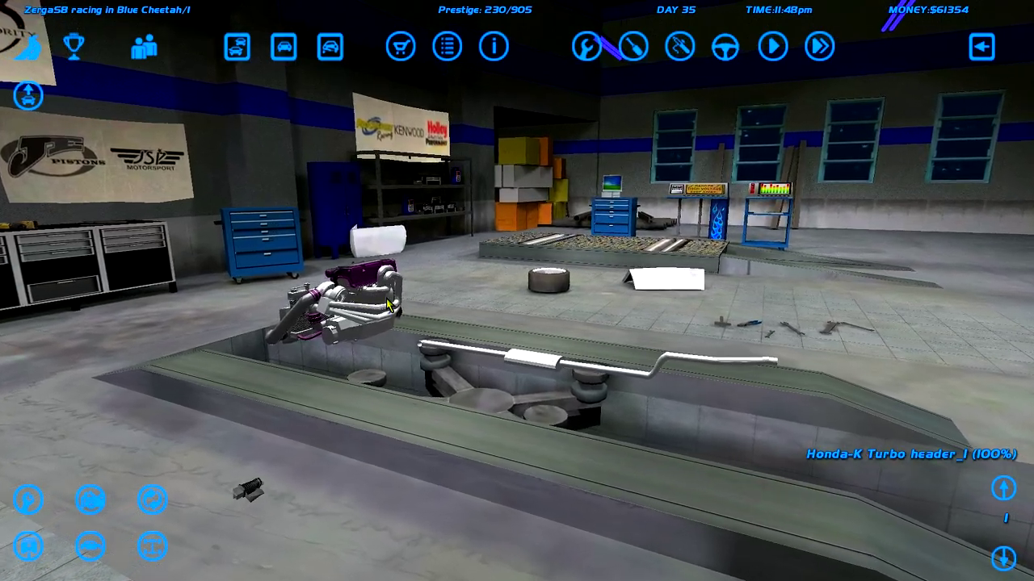
{"action": "left_click_drag", "start_coordinate": [387, 303], "coordinate": [339, 343]}
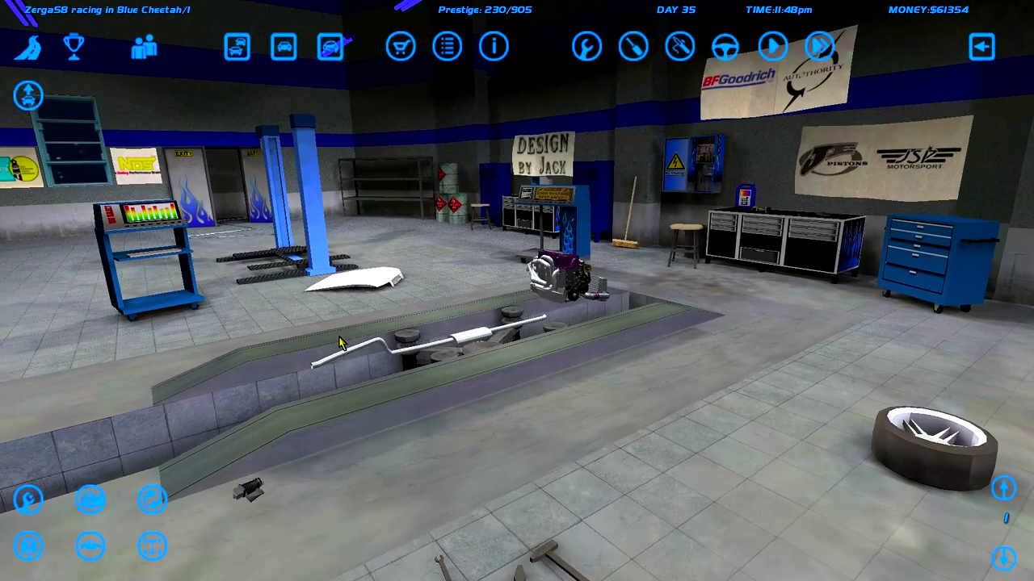
- Cancel idle/redline tuning, refit the Integra body, and sell a leftover part ($63,919)
{"action": "left_click", "coordinate": [651, 305]}
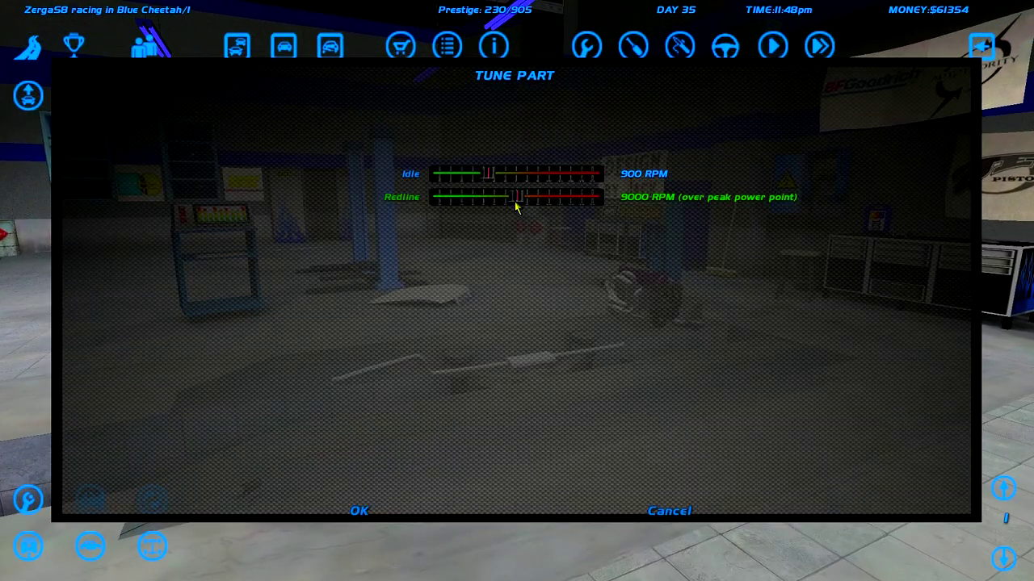
{"action": "left_click", "coordinate": [695, 509]}
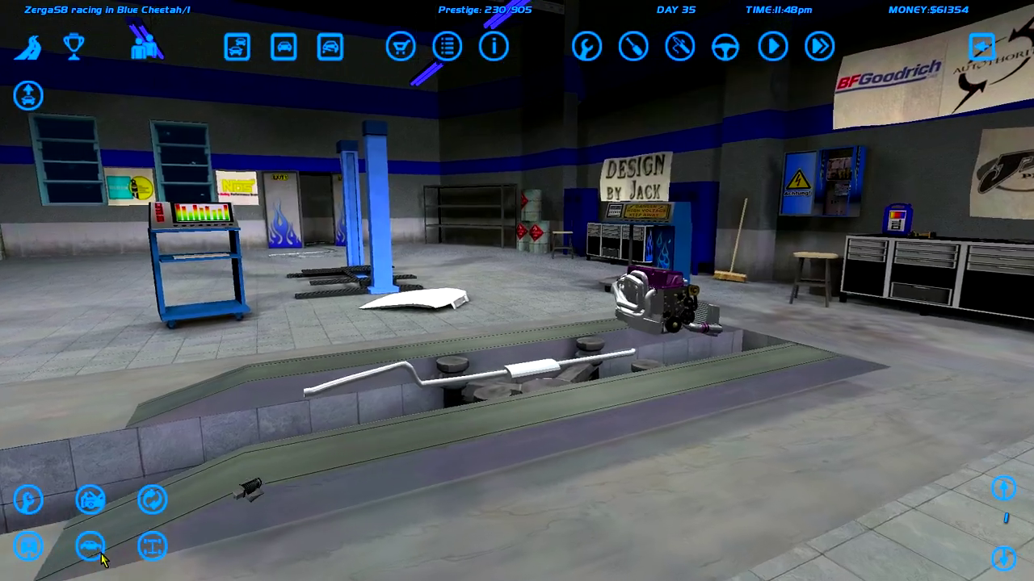
{"action": "left_click", "coordinate": [101, 542]}
{"action": "left_click", "coordinate": [153, 508]}
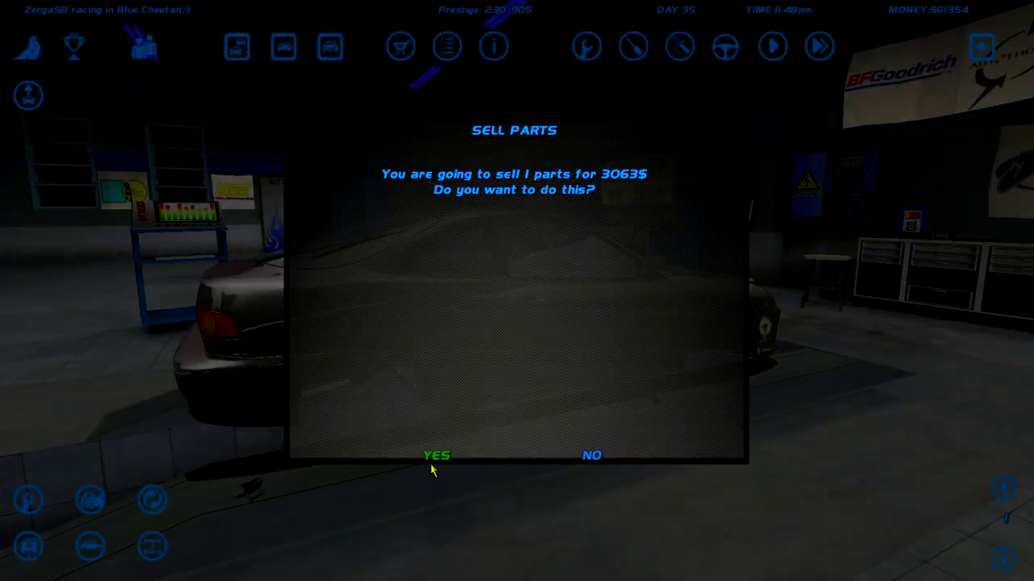
{"action": "left_click", "coordinate": [435, 457]}
{"action": "left_click", "coordinate": [93, 549]}
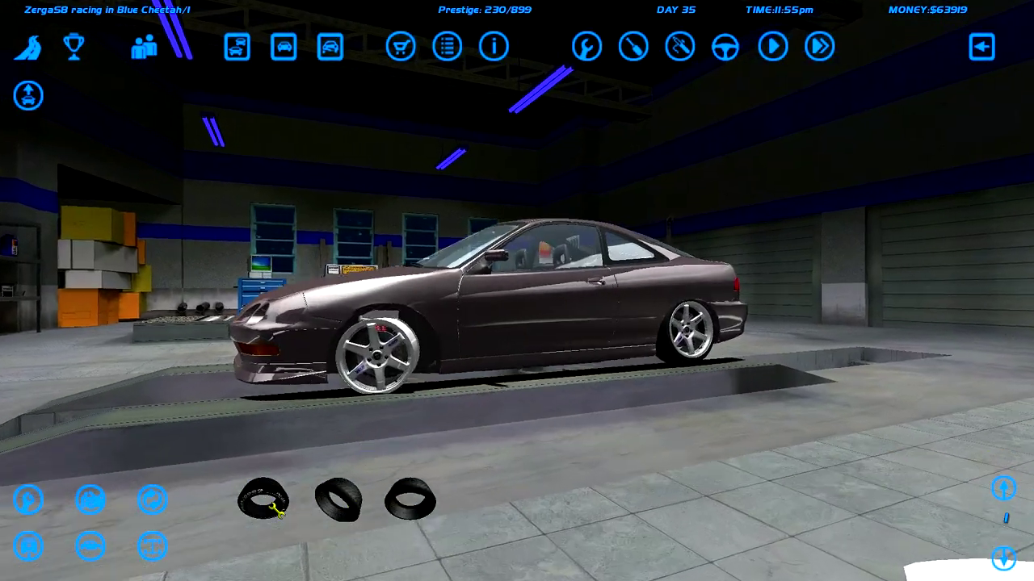
- Take a quick test drive on the new tyres, then sell the old tyres
{"action": "left_click", "coordinate": [726, 49]}
{"action": "left_click", "coordinate": [981, 47]}
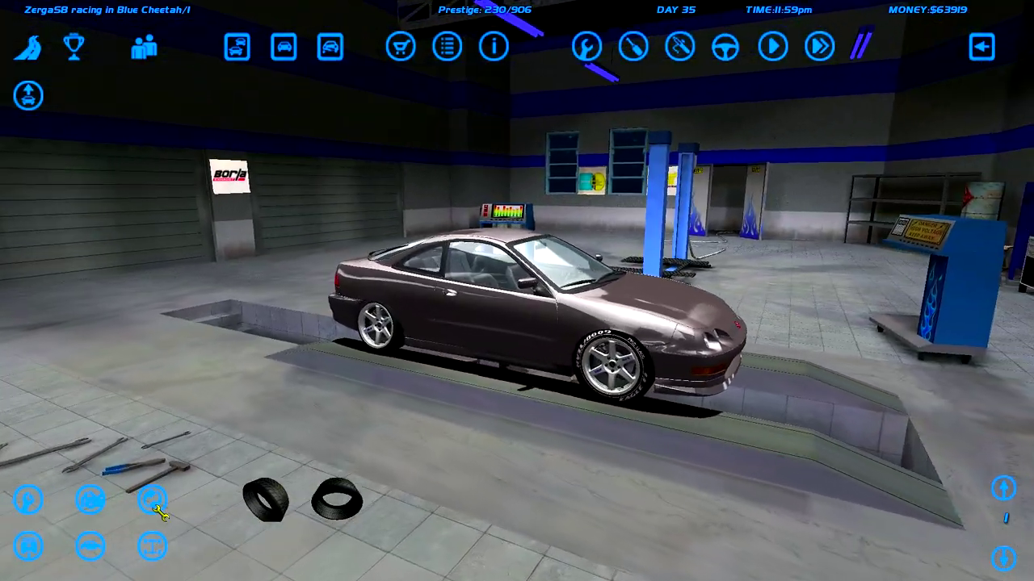
{"action": "left_click", "coordinate": [152, 499]}
{"action": "left_click", "coordinate": [442, 457]}
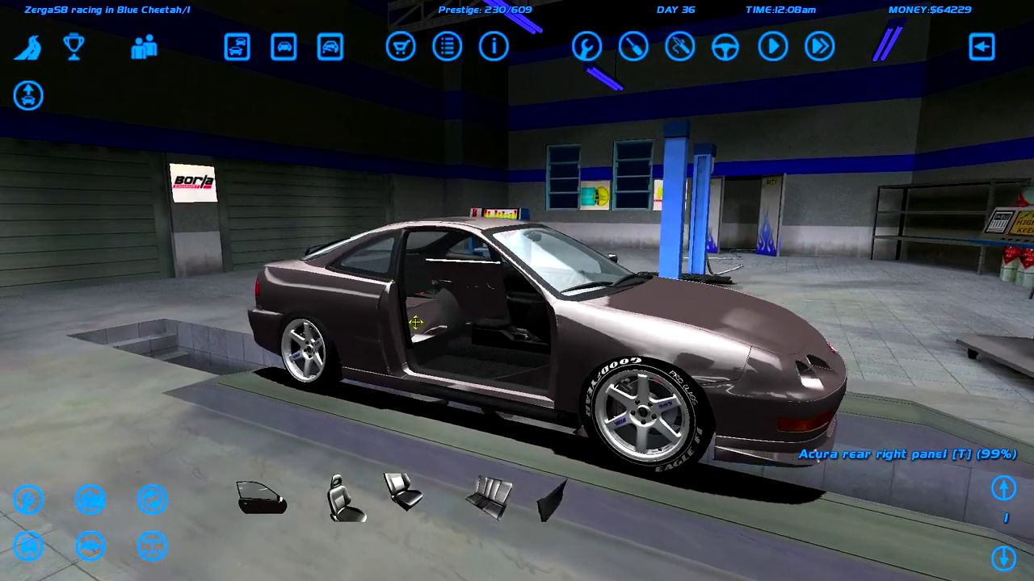
- Orbit above and beside the Integra, then view its Car Info sheet
{"action": "left_click_drag", "start_coordinate": [415, 323], "coordinate": [485, 377]}
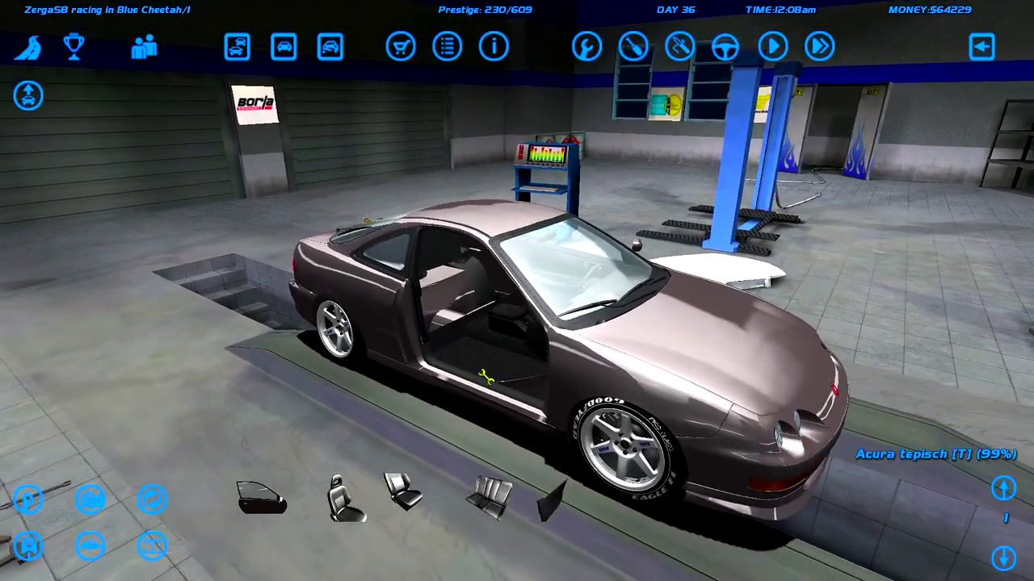
{"action": "left_click_drag", "start_coordinate": [552, 358], "coordinate": [753, 215]}
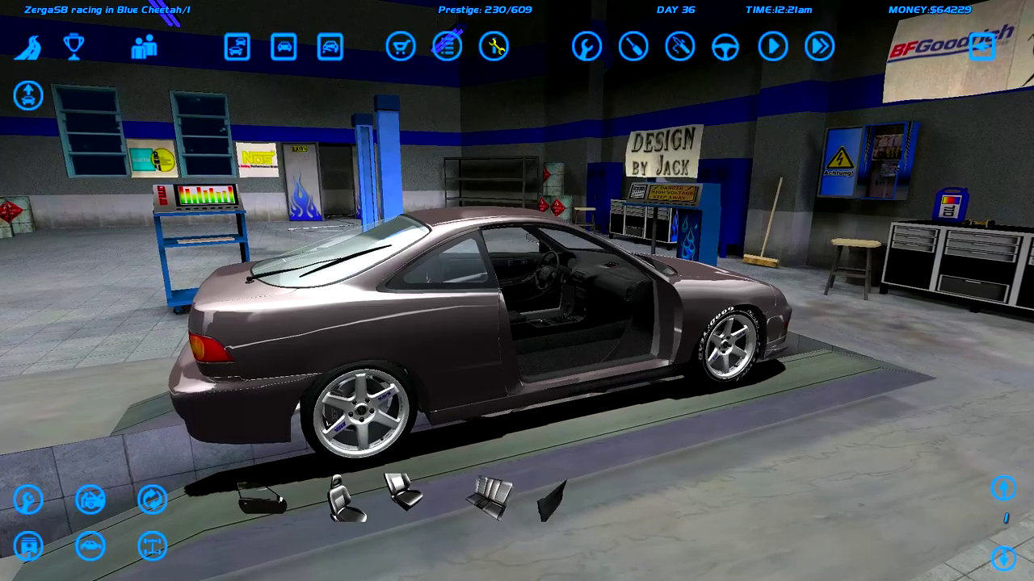
{"action": "left_click", "coordinate": [421, 184]}
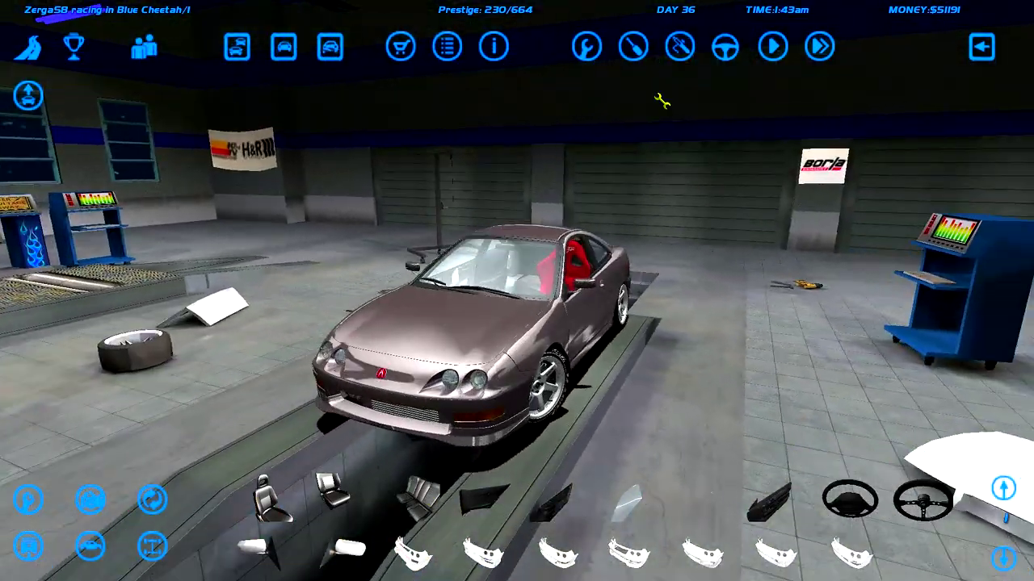
- Shift the front bumper slightly sideways in its Tune Part settings
{"action": "left_click", "coordinate": [547, 208]}
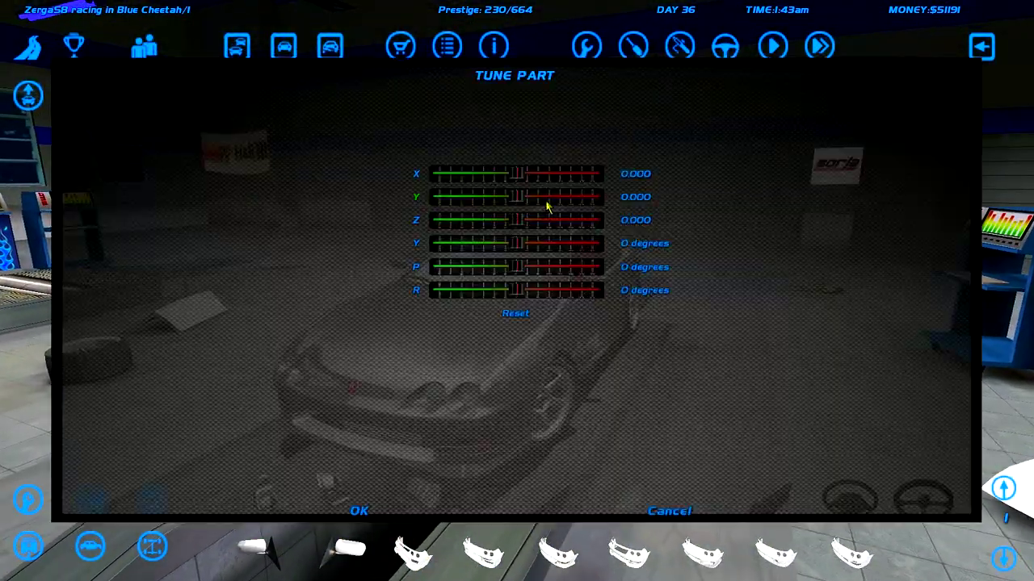
{"action": "left_click_drag", "start_coordinate": [529, 178], "coordinate": [532, 186]}
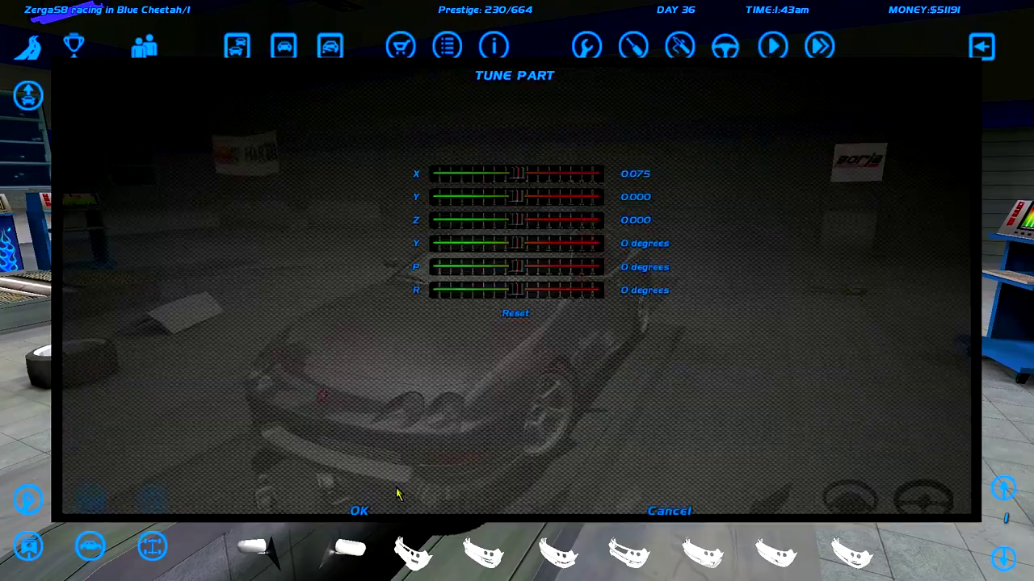
{"action": "left_click", "coordinate": [359, 510]}
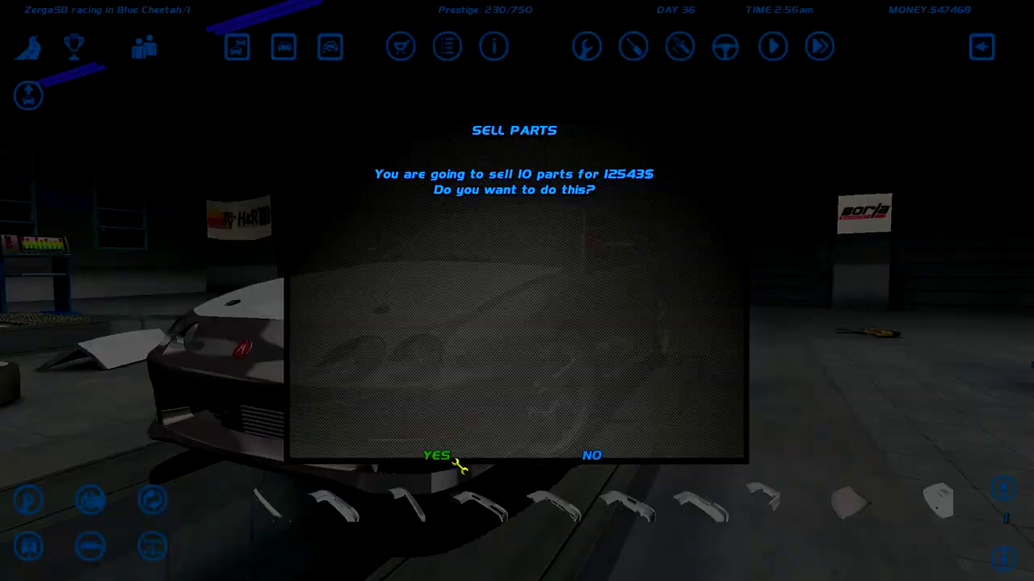
- Sell the parts on the floor and fit the newly bought part
{"action": "left_click", "coordinate": [440, 456]}
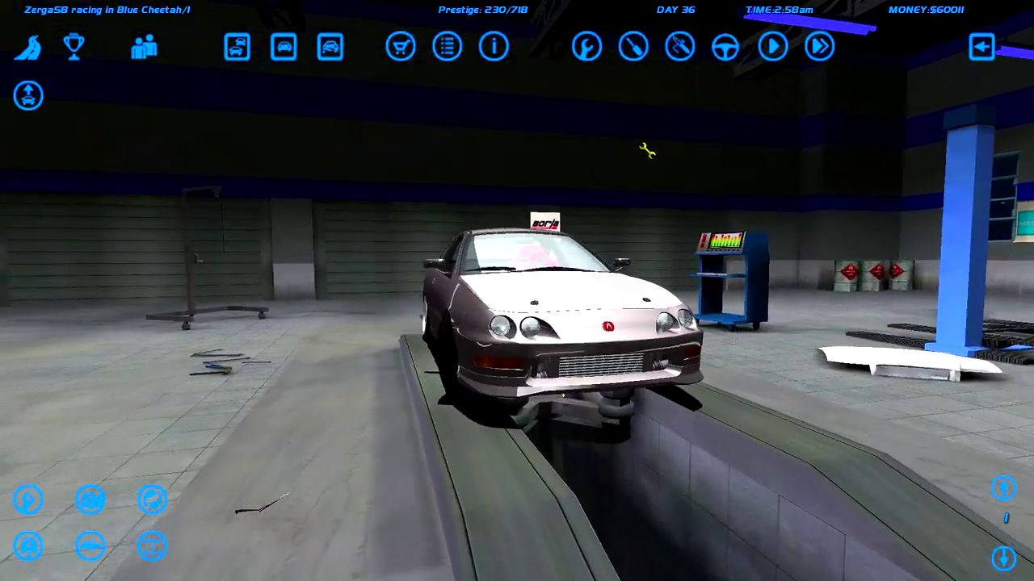
{"action": "left_click", "coordinate": [646, 150]}
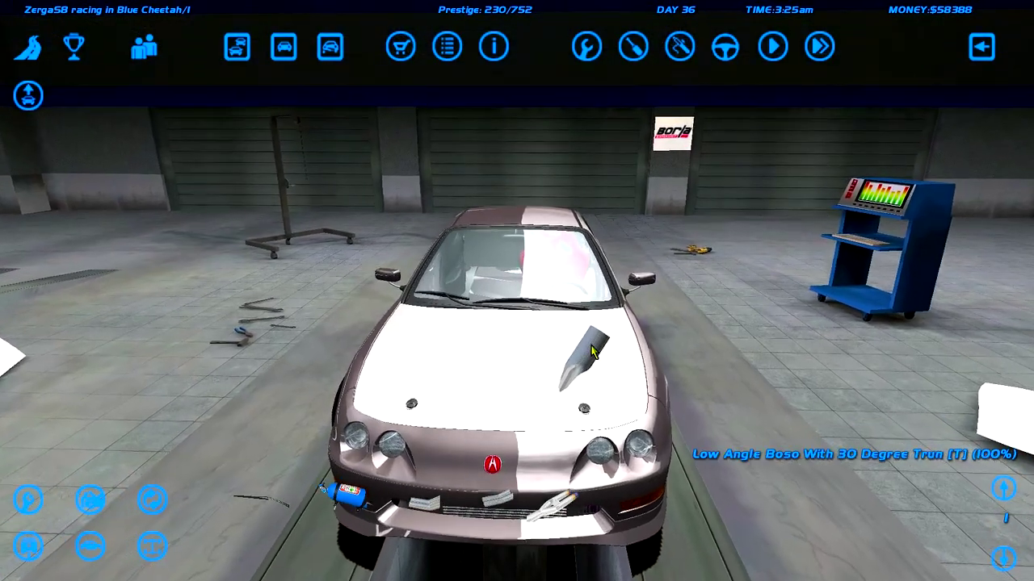
- Retune the hood exhaust tip to 0.375 height and -11 degree pitch
{"action": "left_click", "coordinate": [608, 354]}
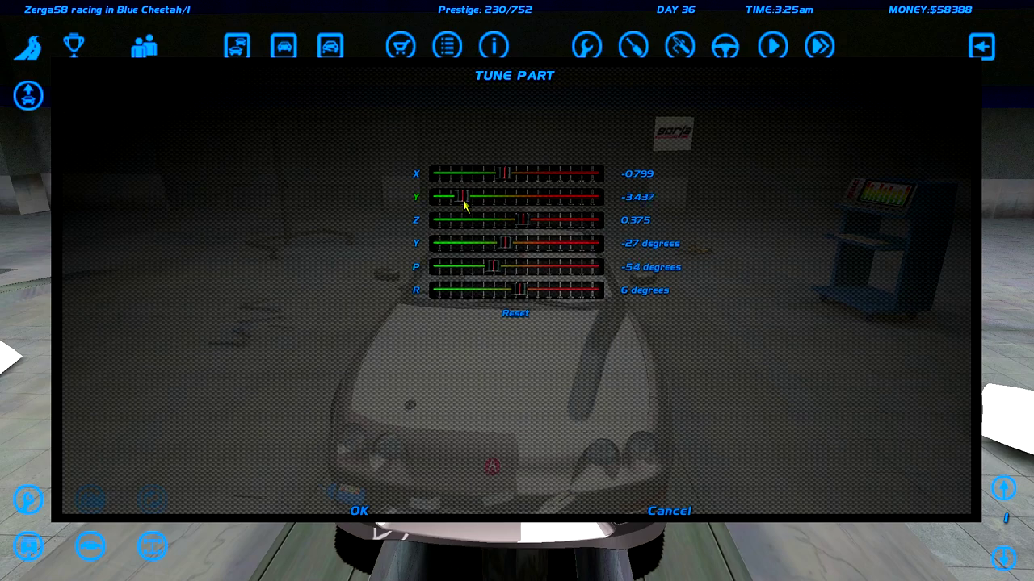
{"action": "left_click", "coordinate": [669, 511]}
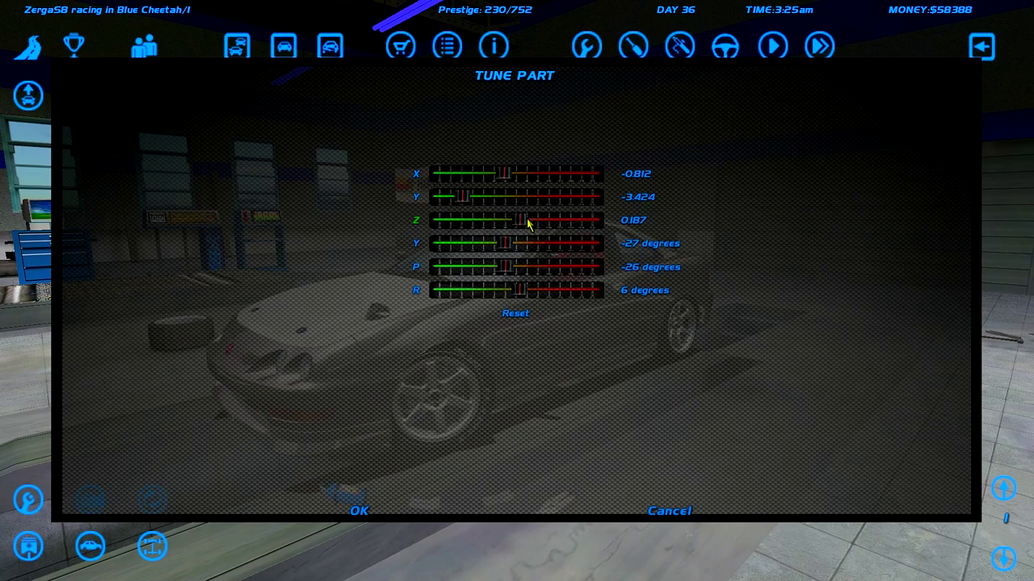
{"action": "left_click", "coordinate": [359, 510]}
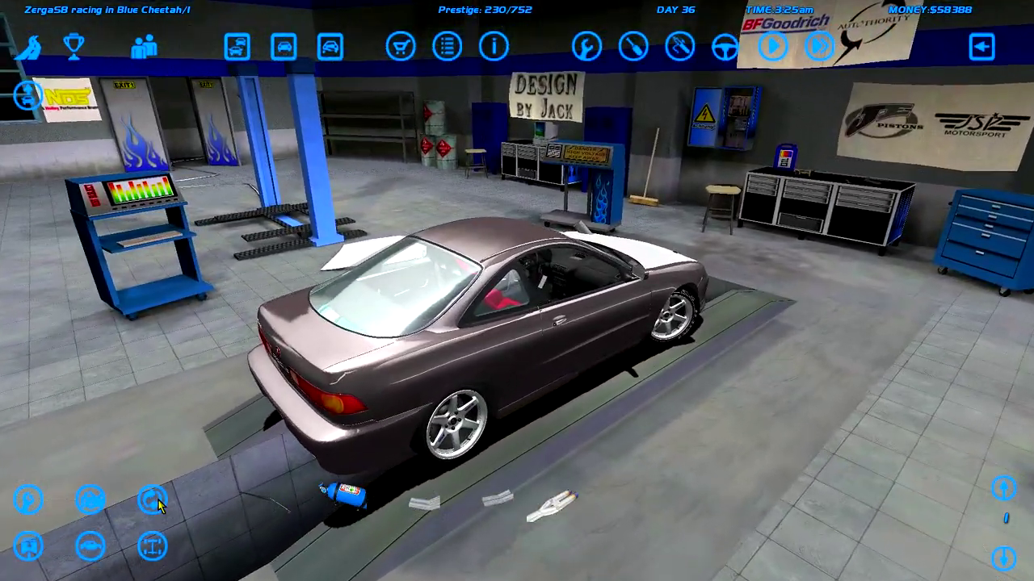
- Sell the floor parts, pull an interior part and check Car Info
{"action": "left_click", "coordinate": [154, 501]}
{"action": "left_click", "coordinate": [440, 452]}
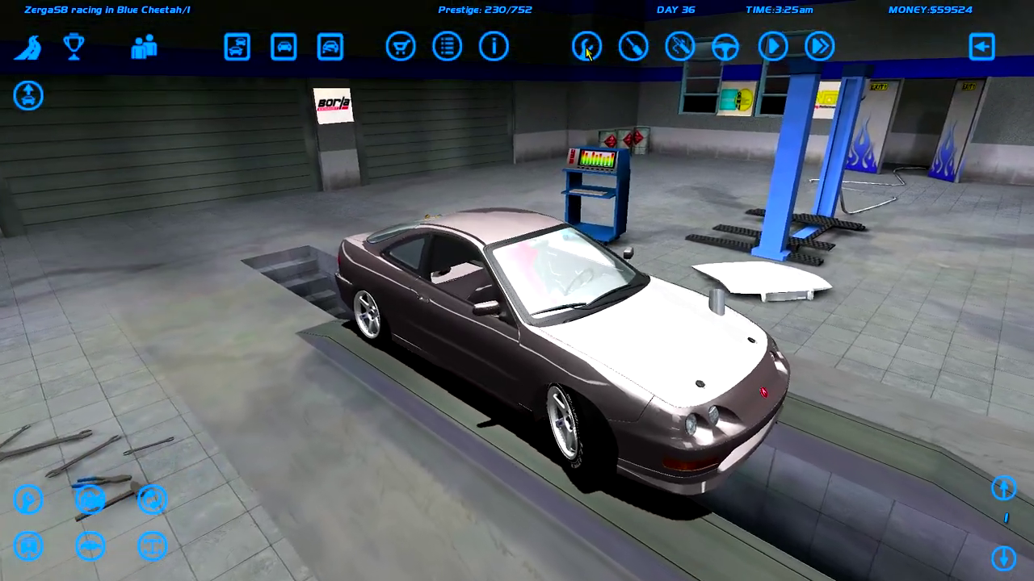
{"action": "left_click", "coordinate": [467, 240]}
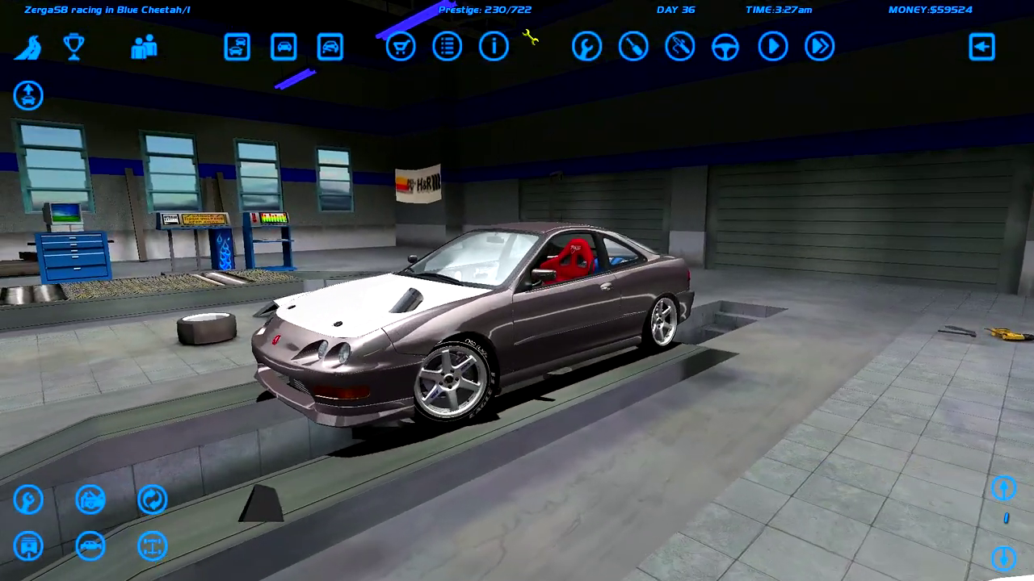
{"action": "left_click", "coordinate": [494, 46]}
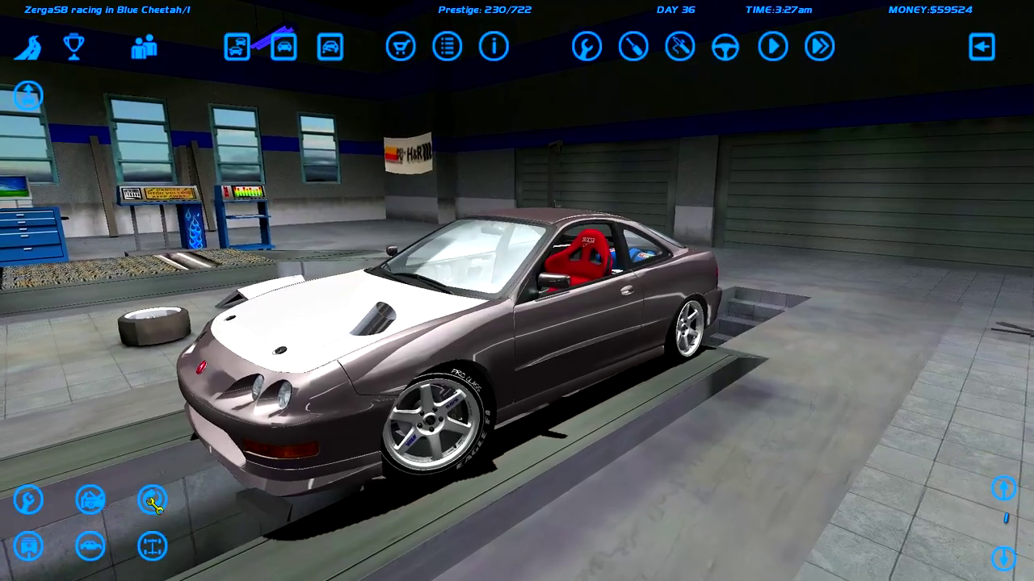
- Sell the removed part for 348$, then hide and restore the car body
{"action": "left_click", "coordinate": [150, 499]}
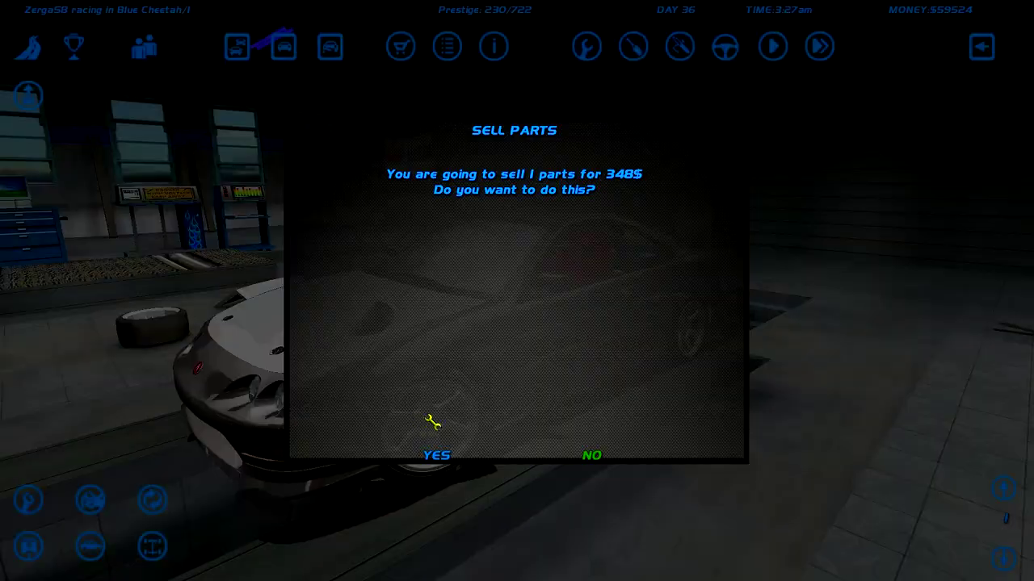
{"action": "left_click", "coordinate": [443, 460]}
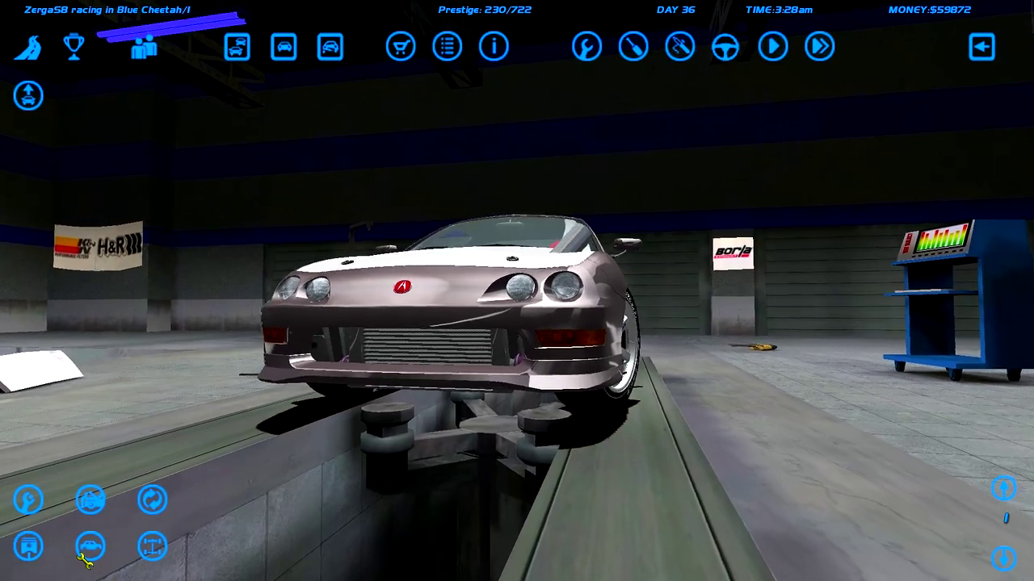
{"action": "left_click", "coordinate": [307, 408]}
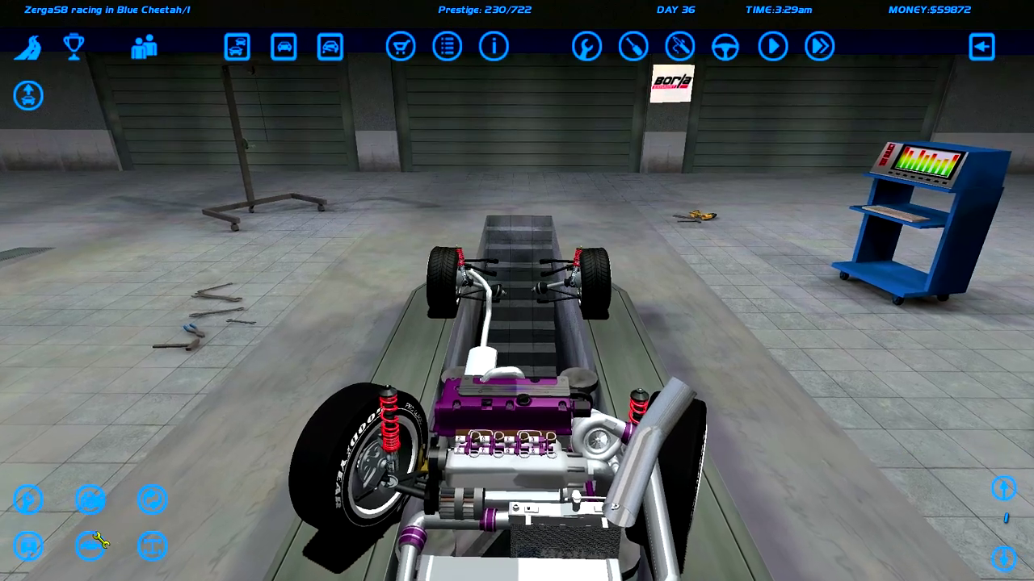
{"action": "left_click", "coordinate": [430, 374]}
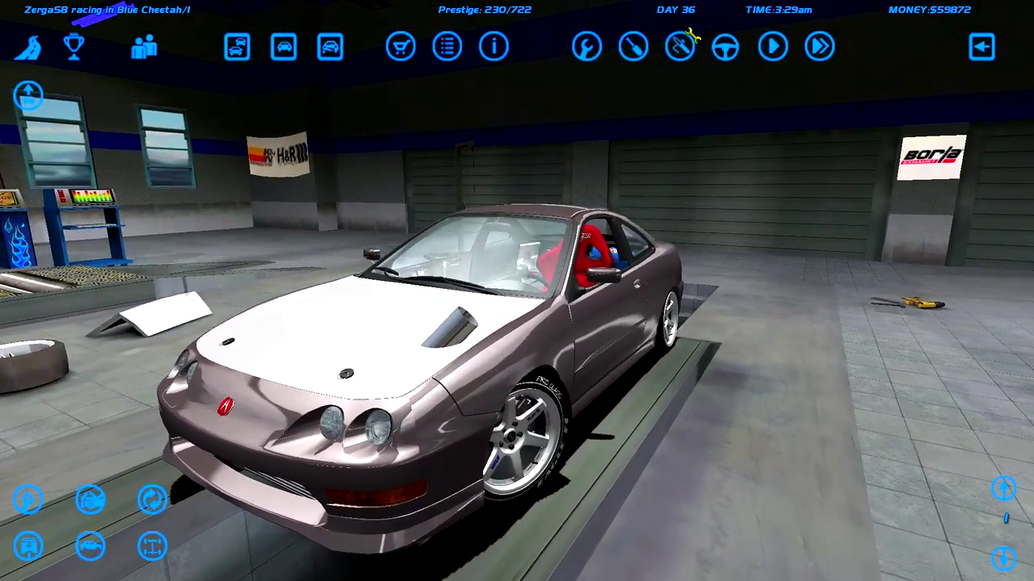
- Spray the car black, then pay to have it repaired
{"action": "left_click", "coordinate": [685, 46]}
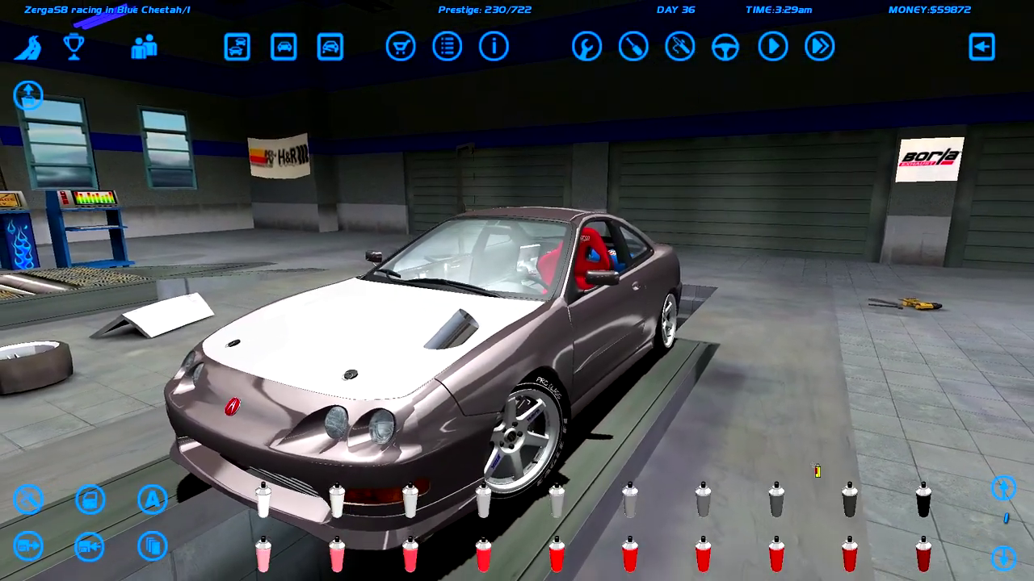
{"action": "left_click", "coordinate": [922, 502]}
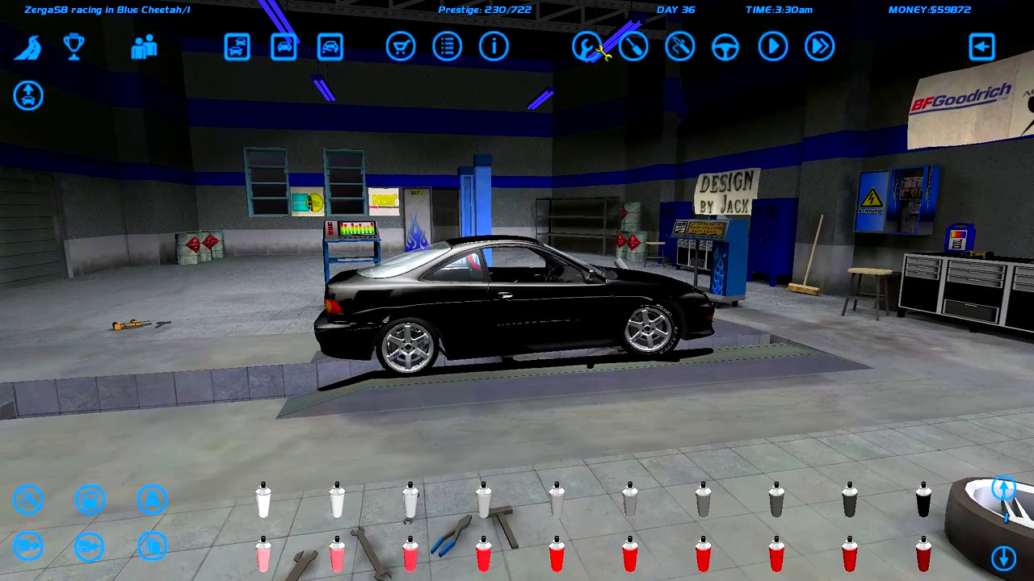
{"action": "left_click", "coordinate": [400, 437]}
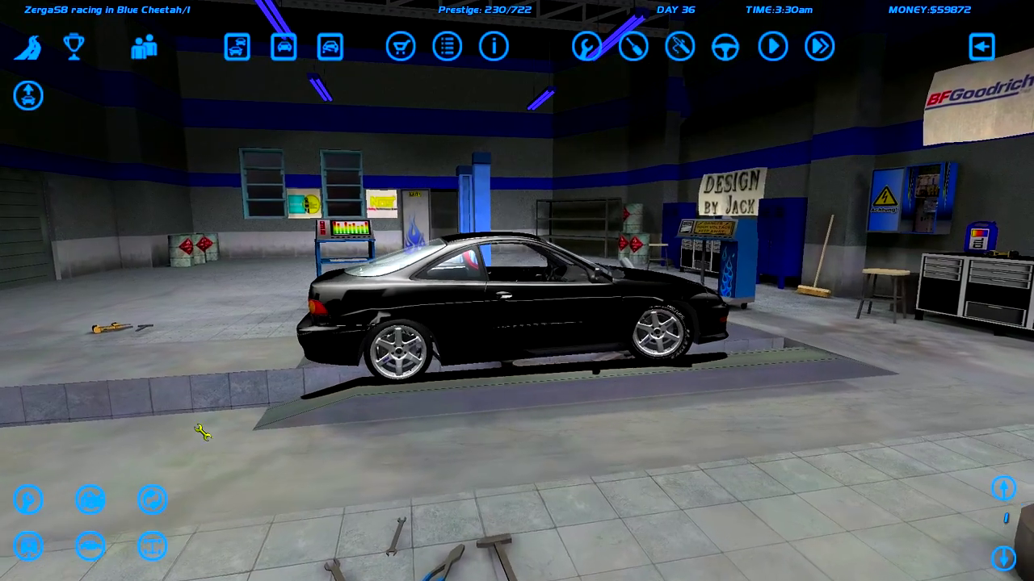
{"action": "left_click", "coordinate": [91, 499]}
{"action": "left_click", "coordinate": [436, 457]}
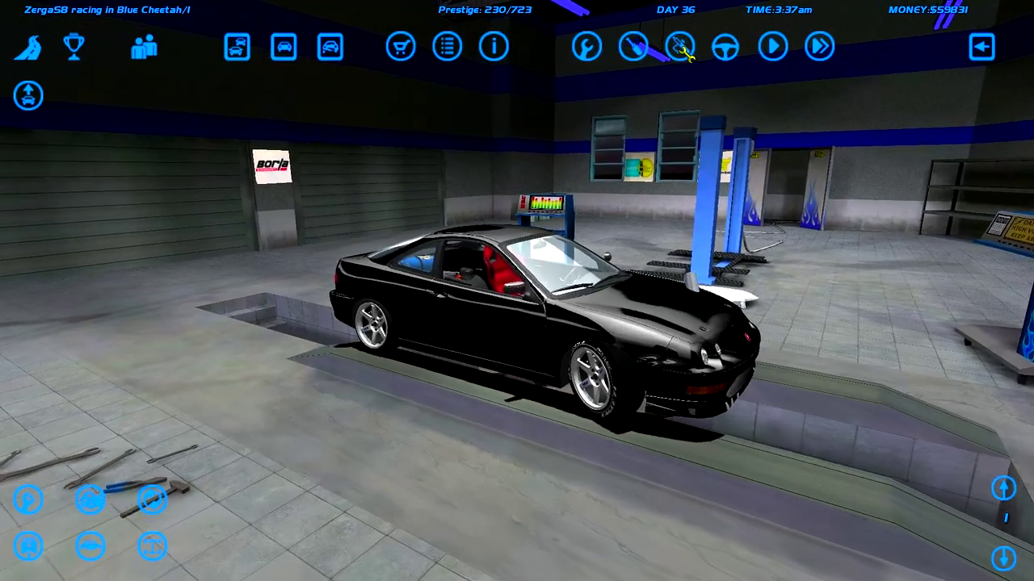
- Find a yellow paint and spray the hood, bumper, fender and door yellow
{"action": "left_click", "coordinate": [152, 499]}
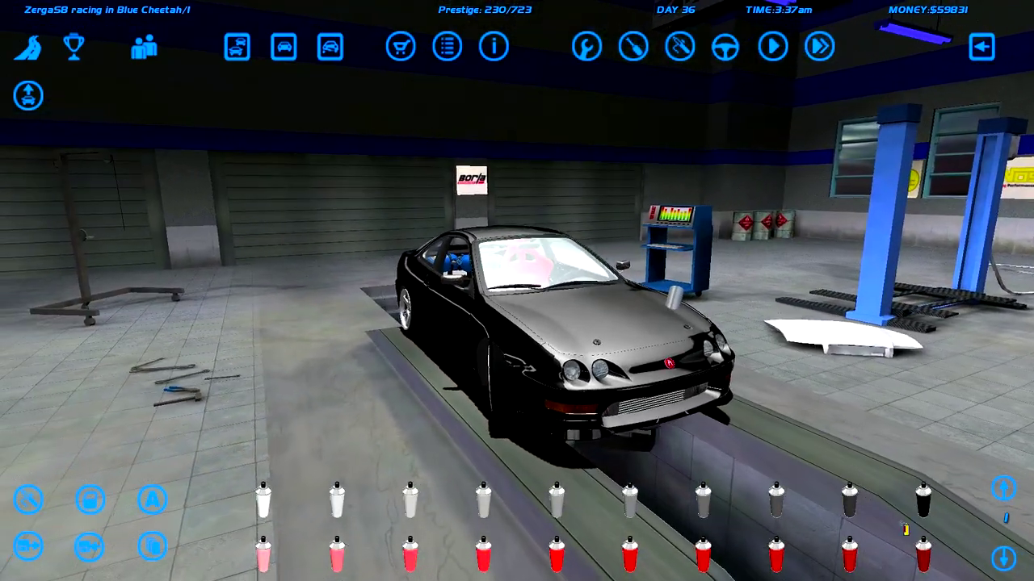
{"action": "left_click", "coordinate": [1003, 557]}
{"action": "left_click", "coordinate": [1003, 557]}
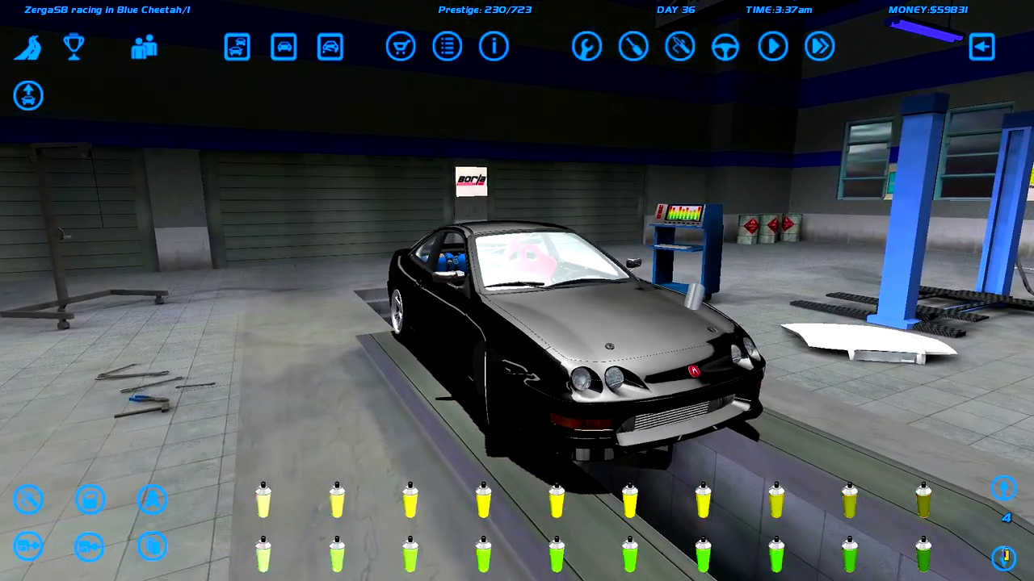
{"action": "left_click", "coordinate": [1002, 557]}
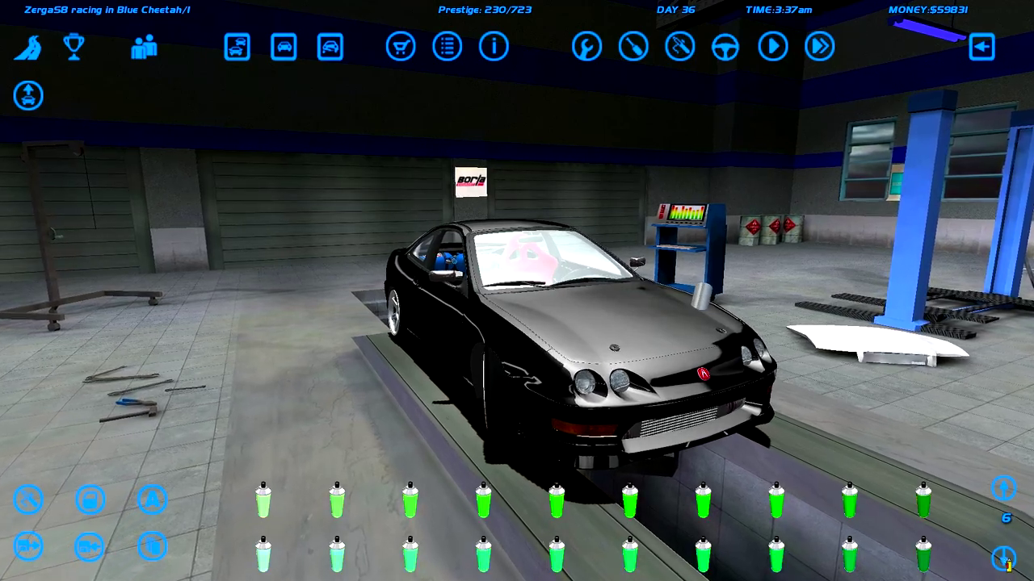
{"action": "left_click", "coordinate": [1003, 557]}
{"action": "left_click", "coordinate": [1003, 557]}
{"action": "left_click", "coordinate": [1003, 558]}
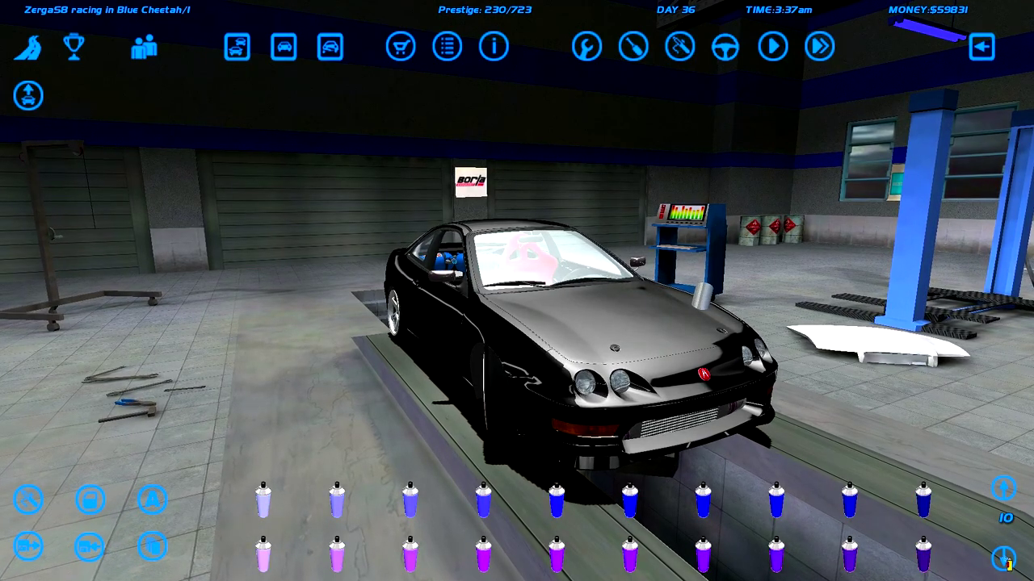
{"action": "left_click", "coordinate": [1003, 557]}
{"action": "left_click", "coordinate": [1003, 557]}
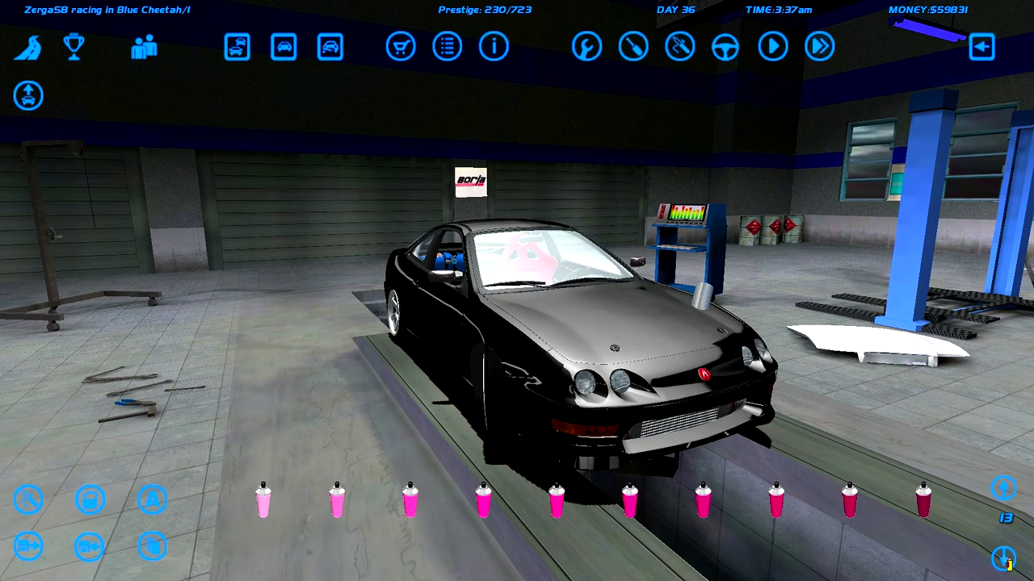
{"action": "left_click", "coordinate": [1003, 487]}
{"action": "left_click", "coordinate": [1003, 488]}
{"action": "left_click", "coordinate": [1003, 488]}
{"action": "left_click", "coordinate": [1003, 488]}
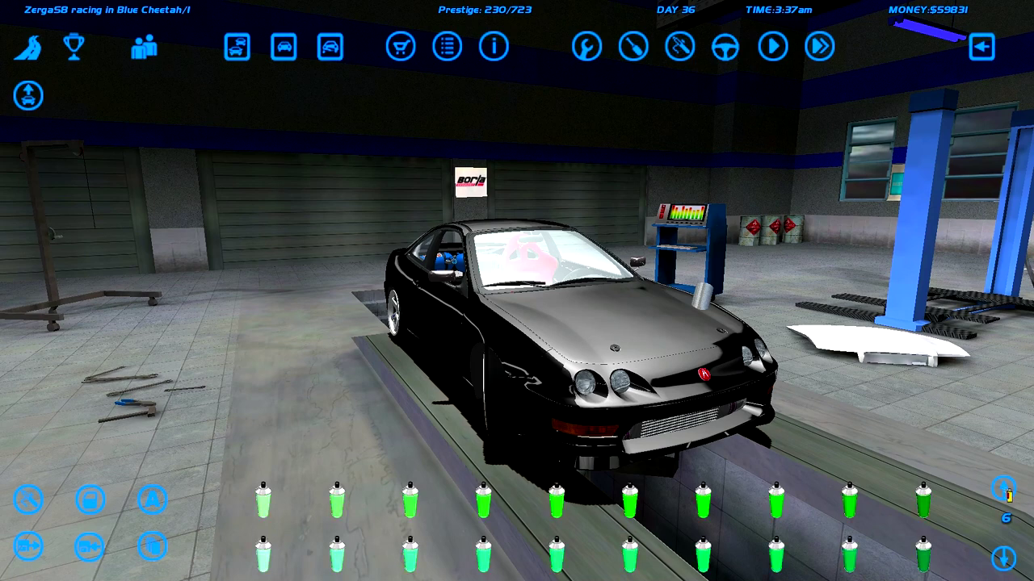
{"action": "left_click", "coordinate": [1003, 488]}
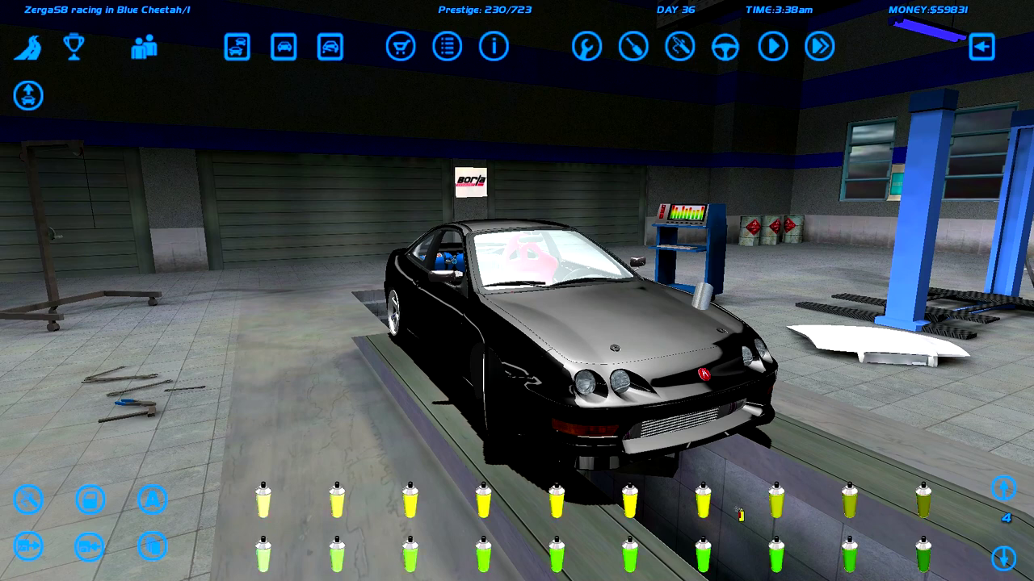
{"action": "mouse_move", "coordinate": [651, 402]}
{"action": "left_mouse_down"}
{"action": "mouse_move", "coordinate": [542, 396]}
{"action": "mouse_move", "coordinate": [544, 384]}
{"action": "mouse_move", "coordinate": [417, 334]}
{"action": "mouse_move", "coordinate": [420, 345]}
{"action": "mouse_move", "coordinate": [412, 288]}
{"action": "left_mouse_up"}
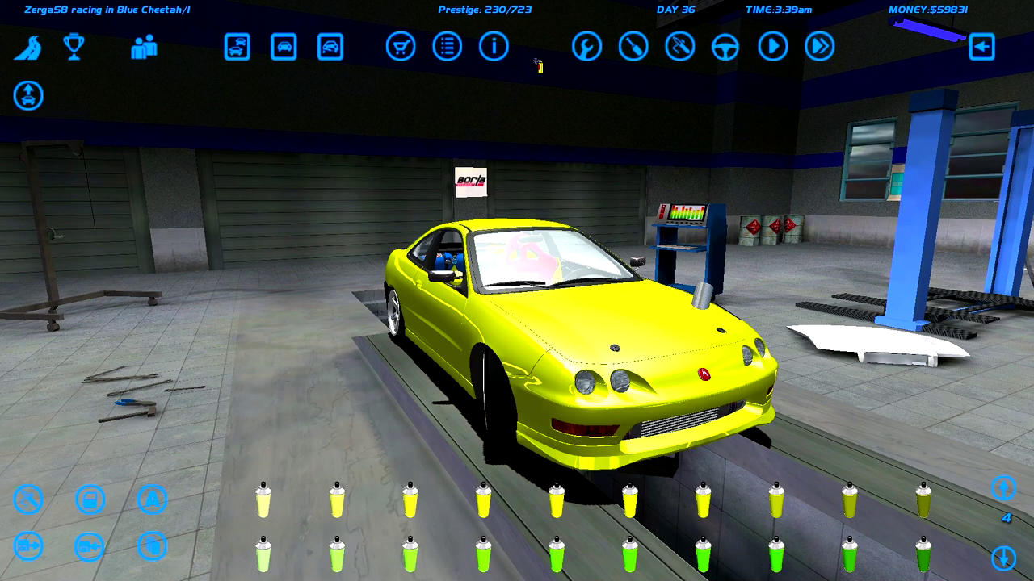
- Page through the paints again and repaint the body a greener yellow
{"action": "left_click", "coordinate": [1004, 489]}
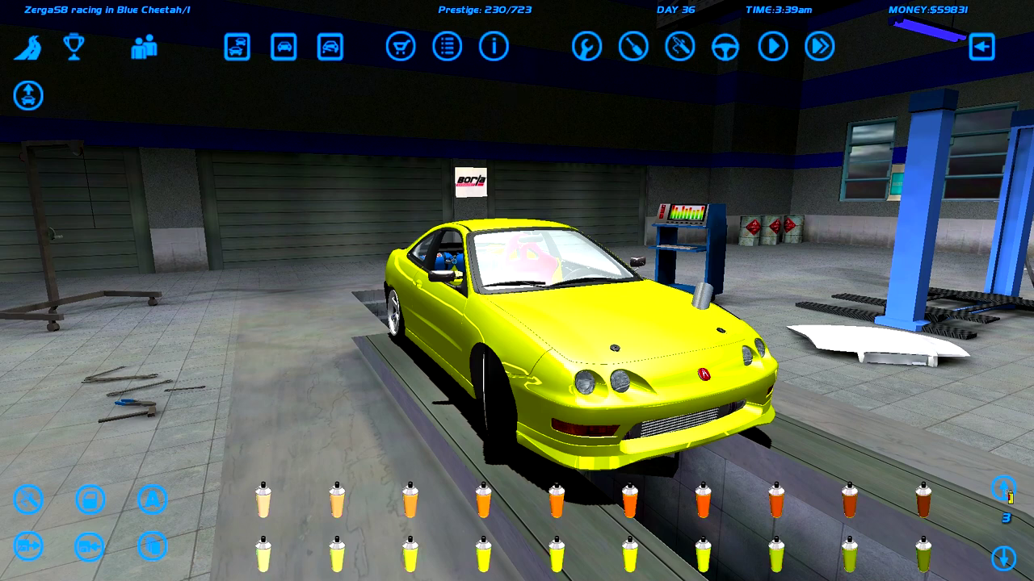
{"action": "left_click", "coordinate": [1006, 488]}
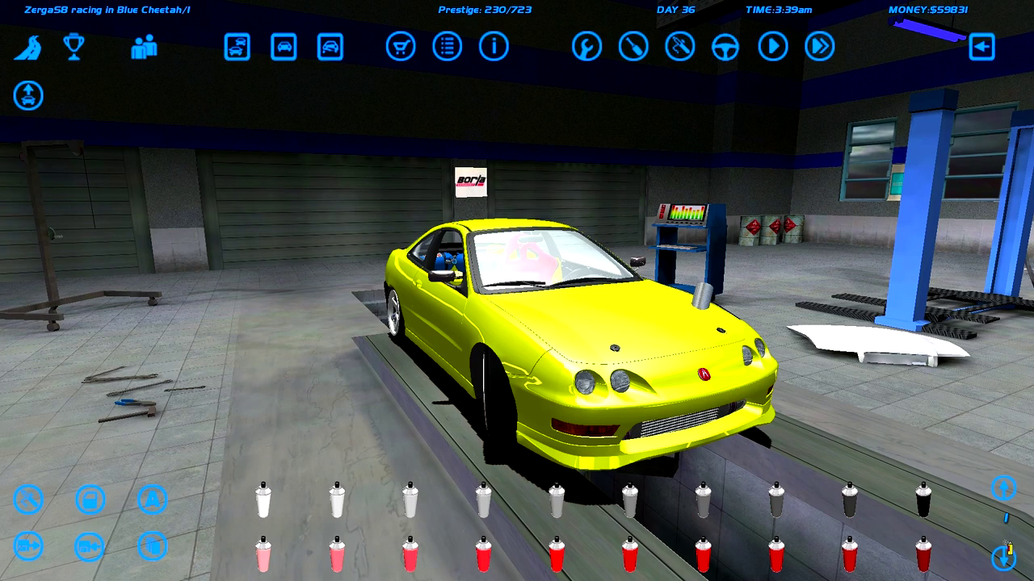
{"action": "left_click", "coordinate": [1003, 554]}
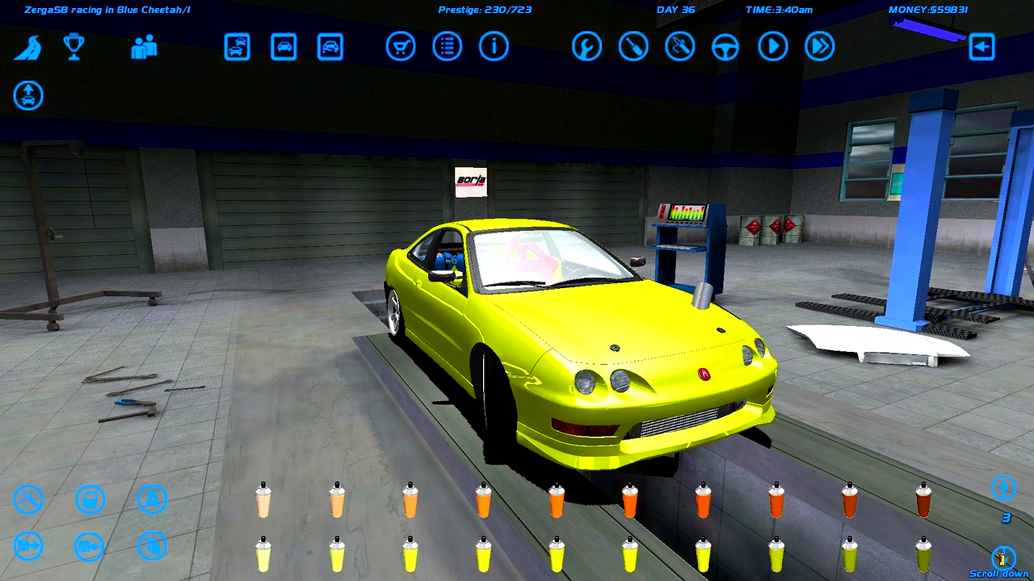
{"action": "left_click", "coordinate": [1002, 557]}
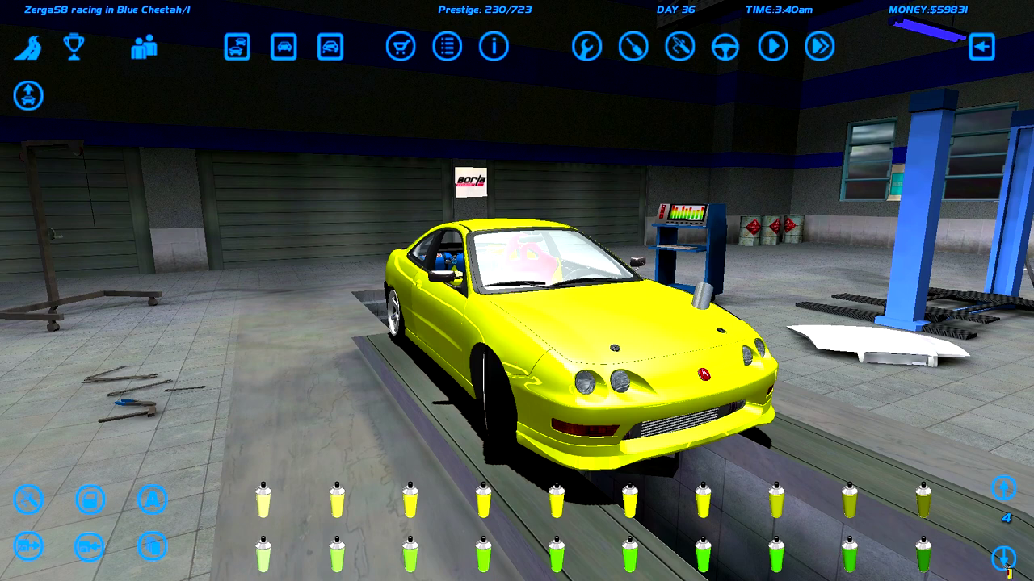
{"action": "left_click", "coordinate": [1005, 563]}
{"action": "left_click", "coordinate": [1004, 563]}
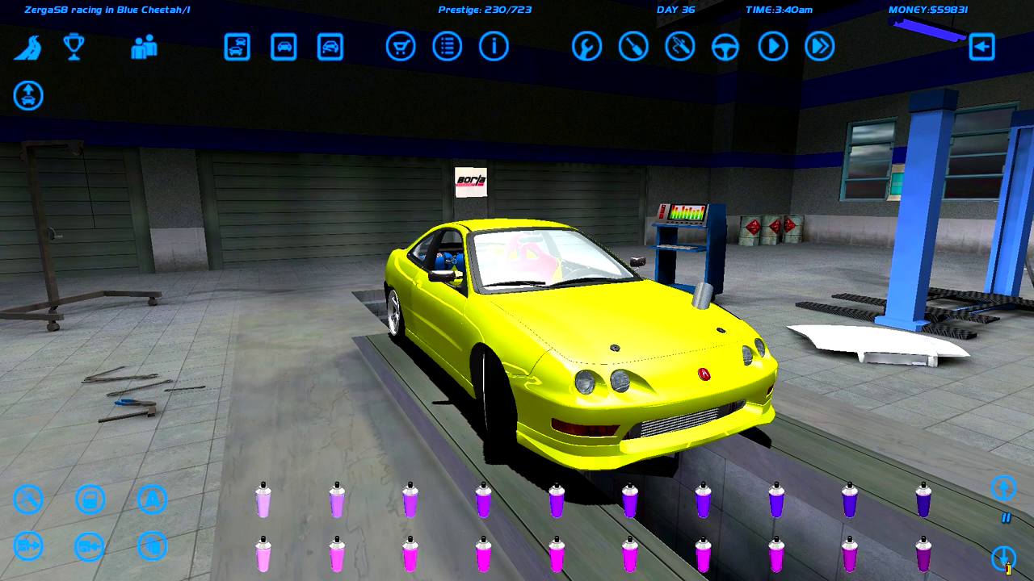
{"action": "left_click", "coordinate": [1005, 560]}
{"action": "left_click", "coordinate": [1005, 560]}
{"action": "left_click", "coordinate": [999, 489]}
{"action": "left_click", "coordinate": [1000, 489]}
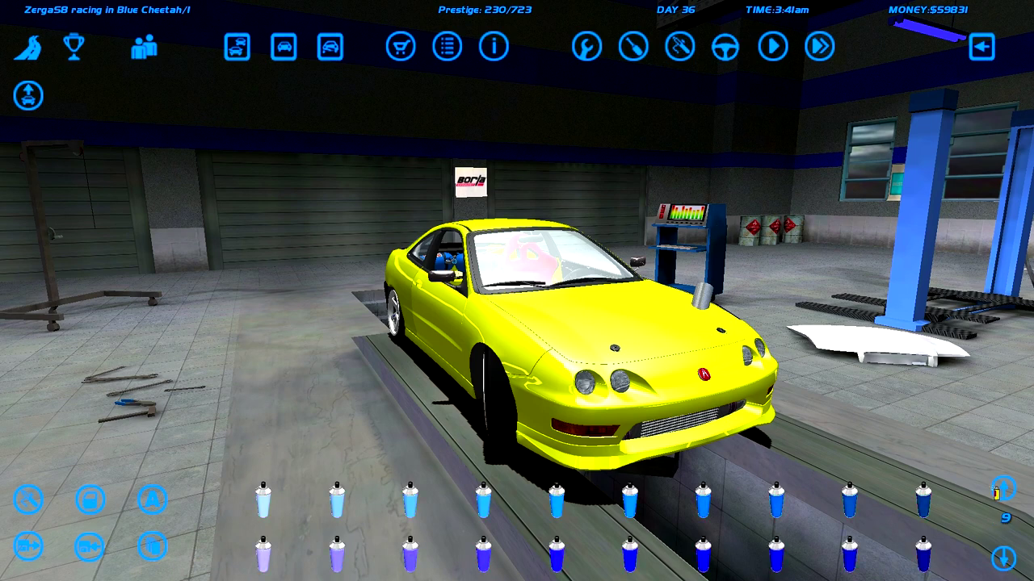
{"action": "left_click", "coordinate": [999, 490]}
{"action": "left_click", "coordinate": [1000, 489]}
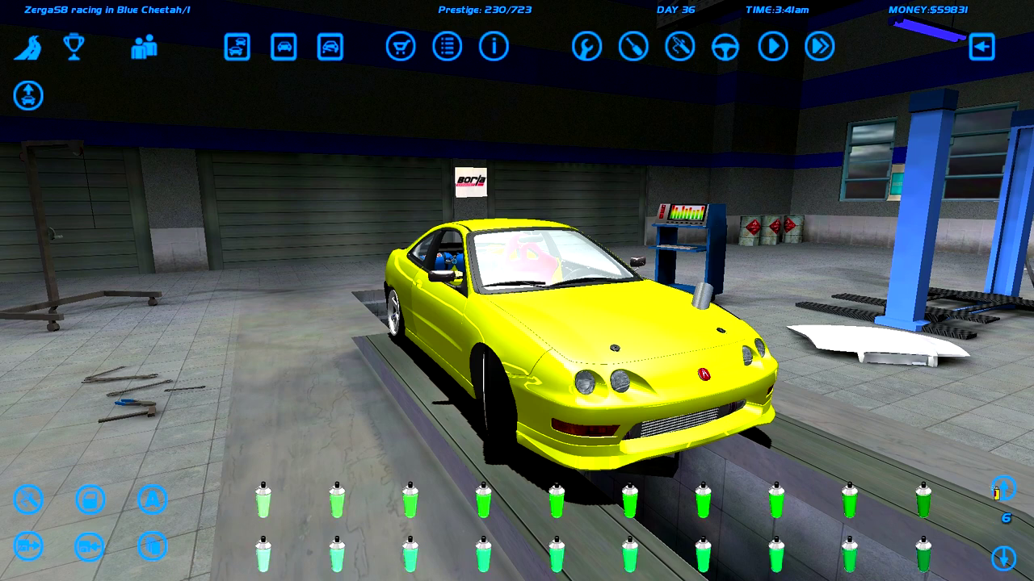
{"action": "left_click", "coordinate": [1000, 489]}
{"action": "left_click", "coordinate": [999, 490]}
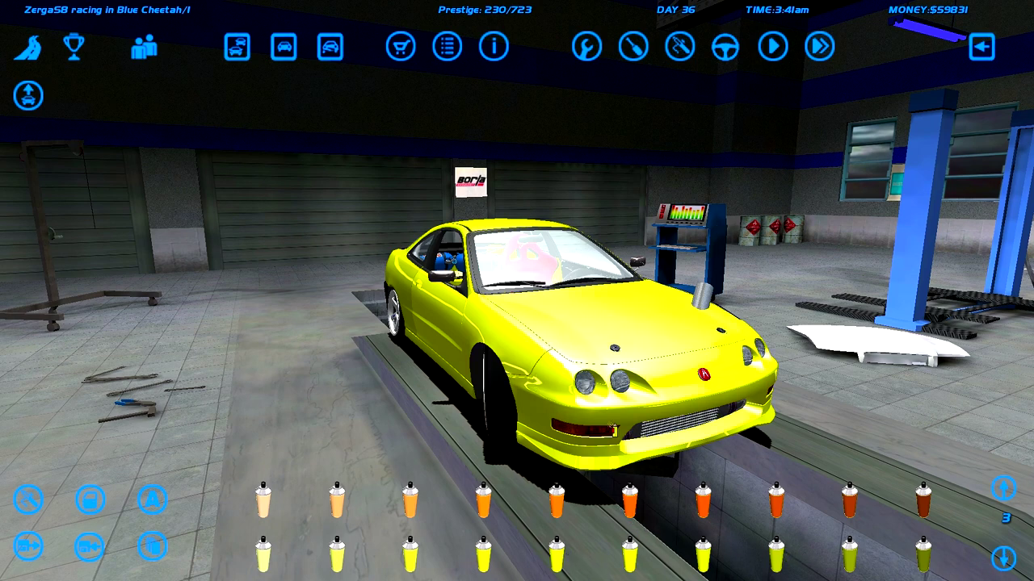
{"action": "left_click", "coordinate": [567, 404]}
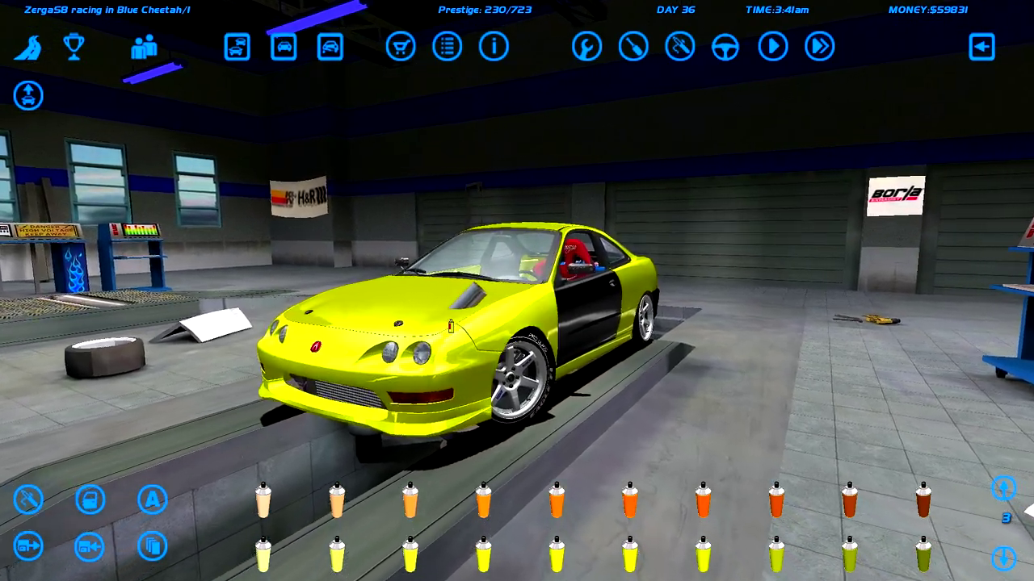
- Paint the black door yellow and view the car from the front
{"action": "left_click", "coordinate": [636, 292]}
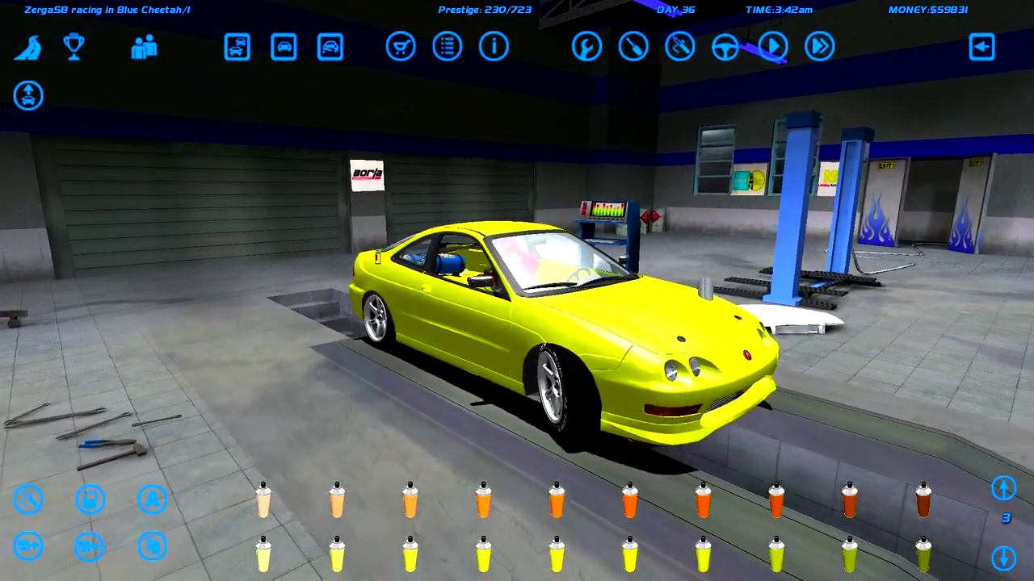
{"action": "mouse_move", "coordinate": [374, 253]}
{"action": "left_mouse_down"}
{"action": "mouse_move", "coordinate": [419, 252]}
{"action": "mouse_move", "coordinate": [68, 495]}
{"action": "left_mouse_up"}
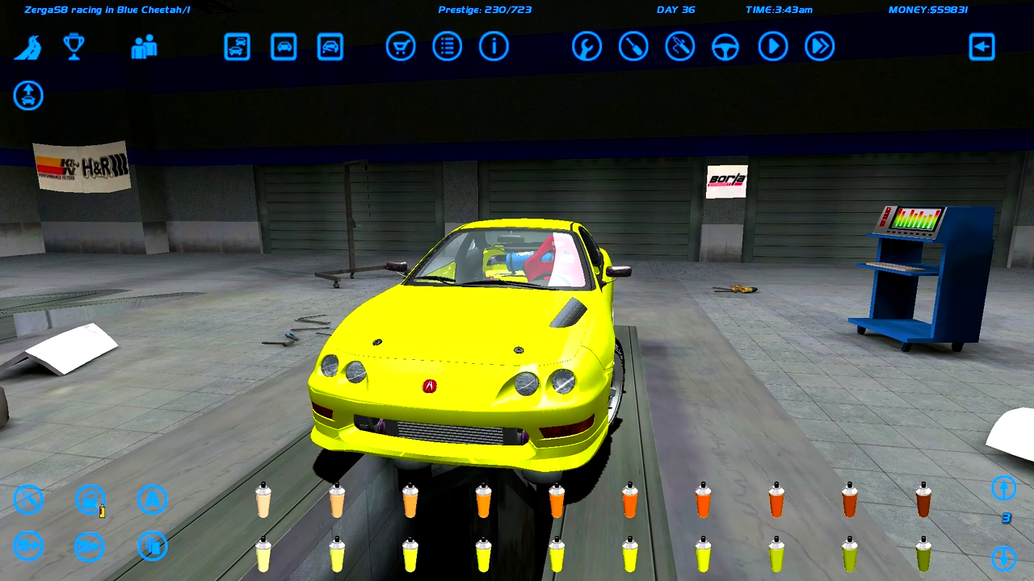
{"action": "left_click", "coordinate": [57, 507]}
- Toggle between decals and paints, then spray and enlarge a red spot on the hood
{"action": "left_click", "coordinate": [152, 501]}
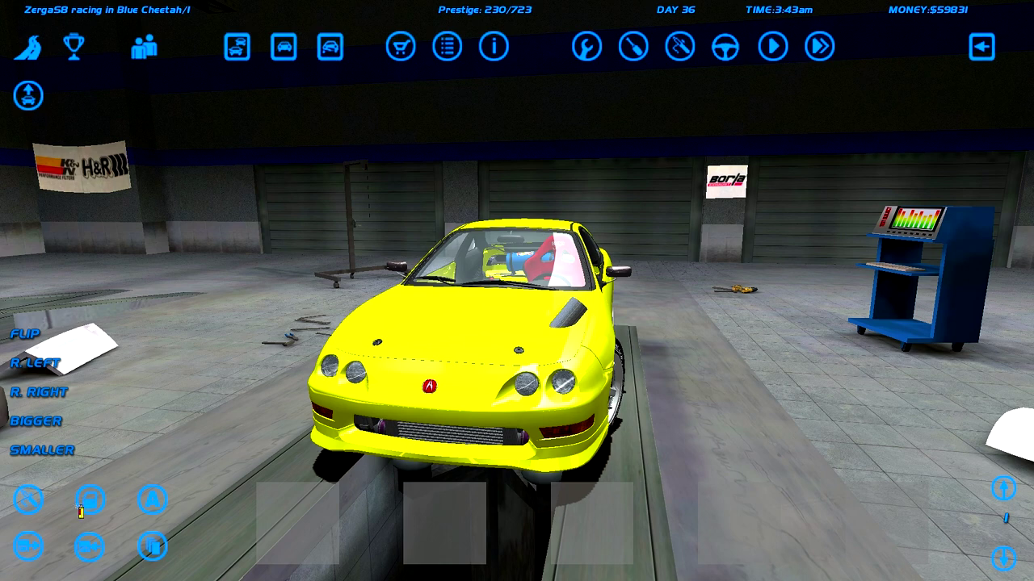
{"action": "left_click", "coordinate": [31, 502]}
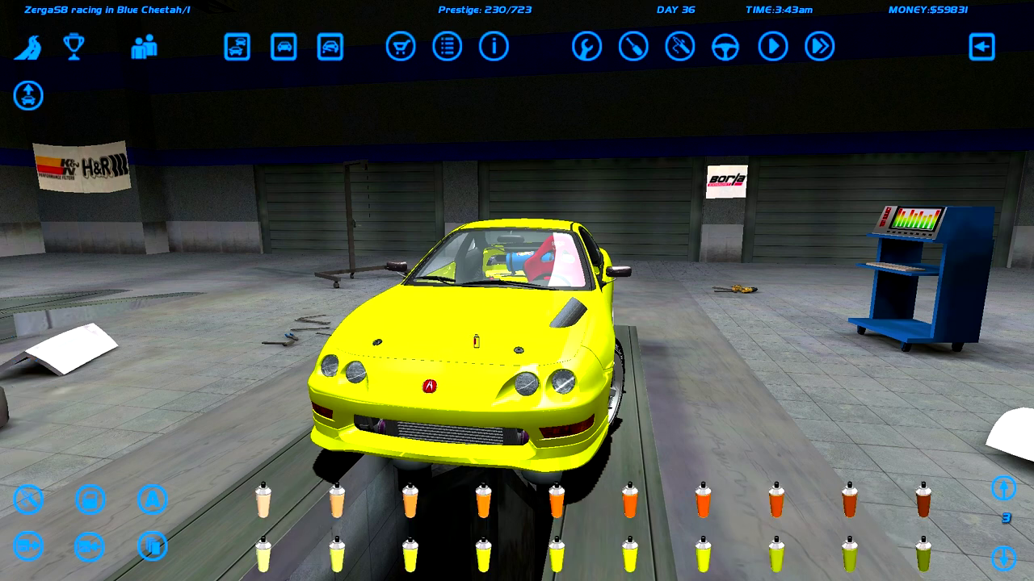
{"action": "left_click", "coordinate": [150, 501]}
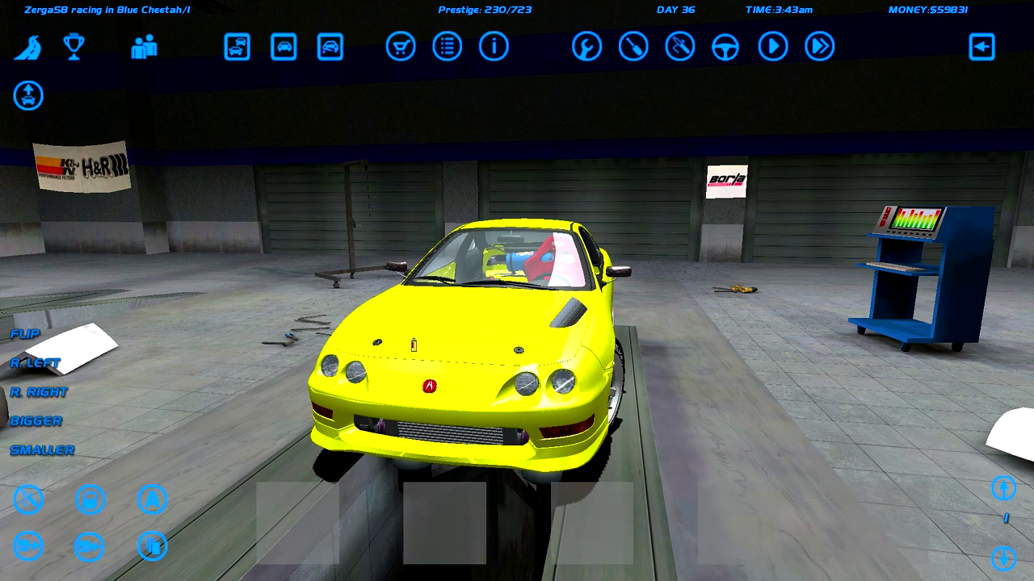
{"action": "left_click", "coordinate": [153, 549]}
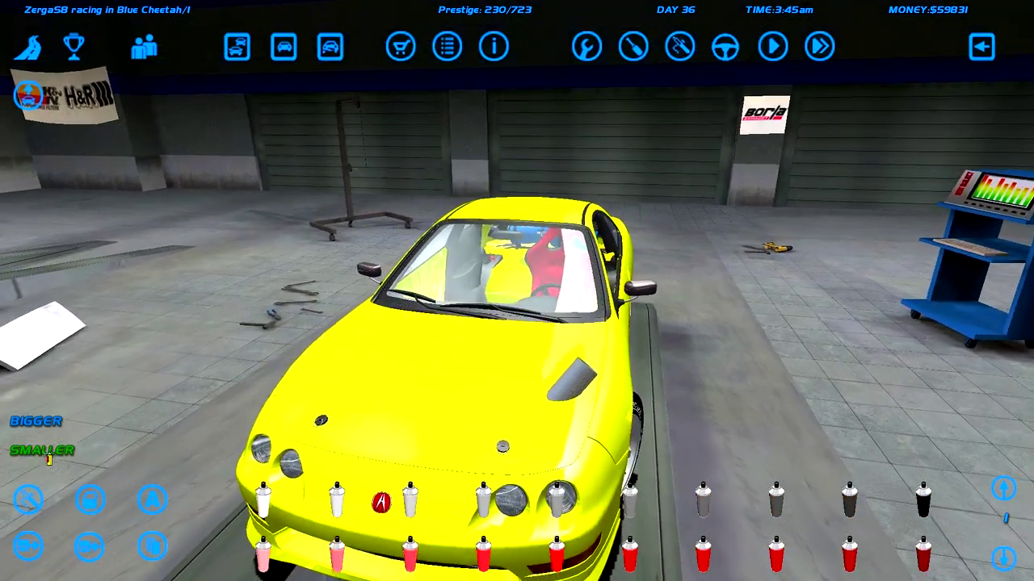
{"action": "left_click", "coordinate": [559, 401]}
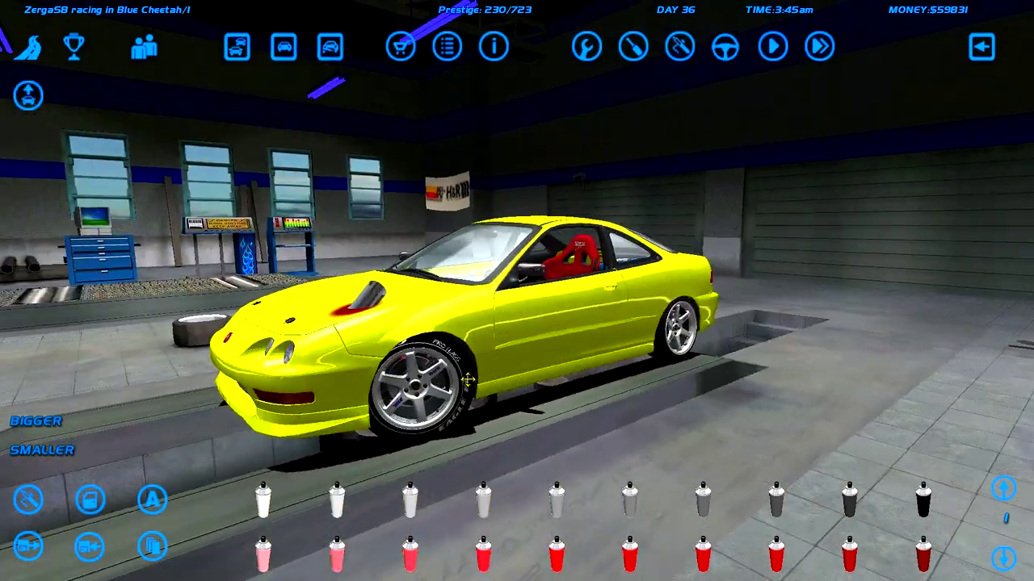
{"action": "left_click_drag", "start_coordinate": [566, 411], "coordinate": [468, 378]}
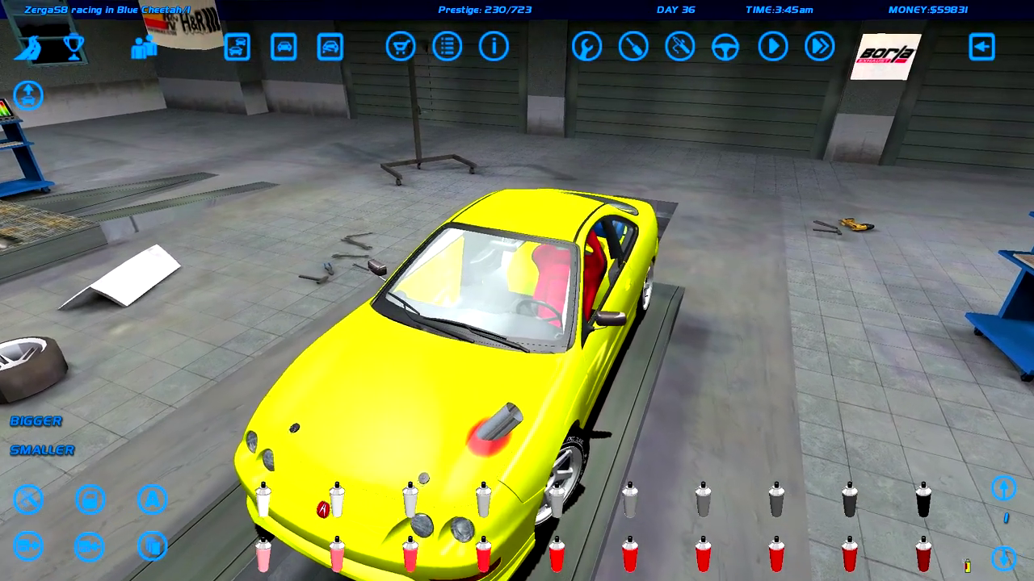
- Page to the orange and yellow paints and back, orbiting round the car's front
{"action": "left_click", "coordinate": [1005, 557]}
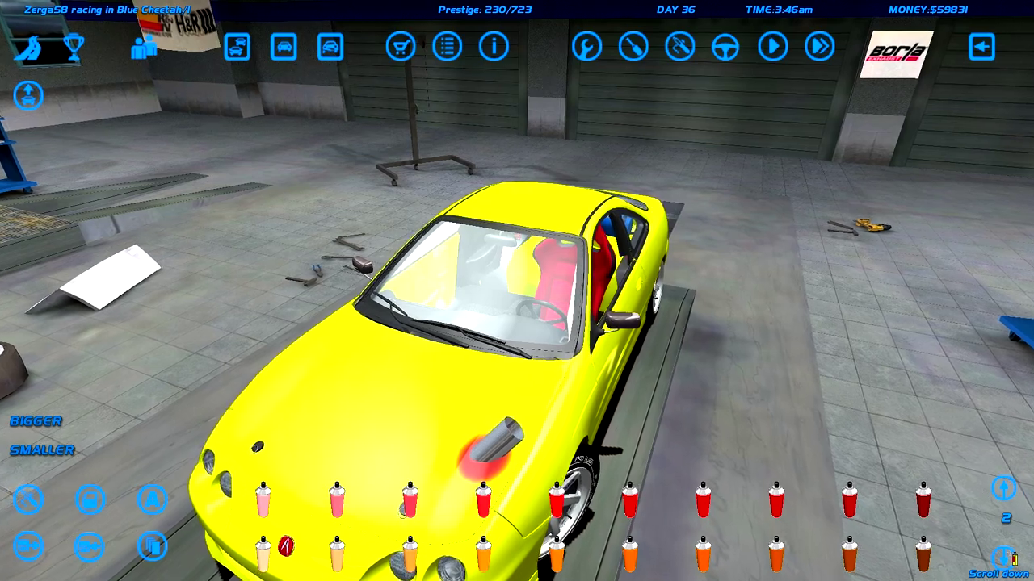
{"action": "left_click", "coordinate": [1006, 557]}
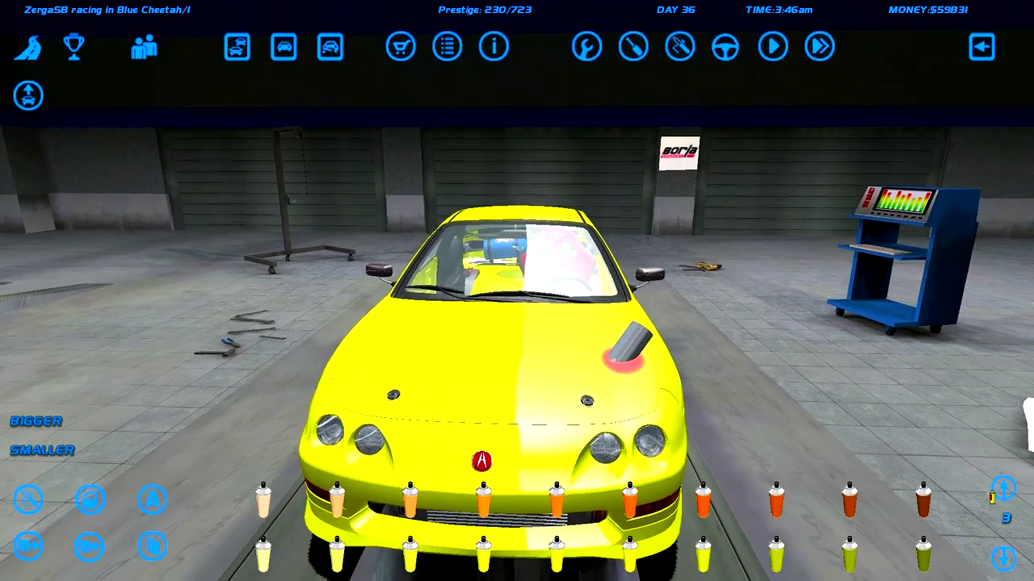
{"action": "left_click", "coordinate": [1002, 488]}
{"action": "left_click", "coordinate": [1002, 489]}
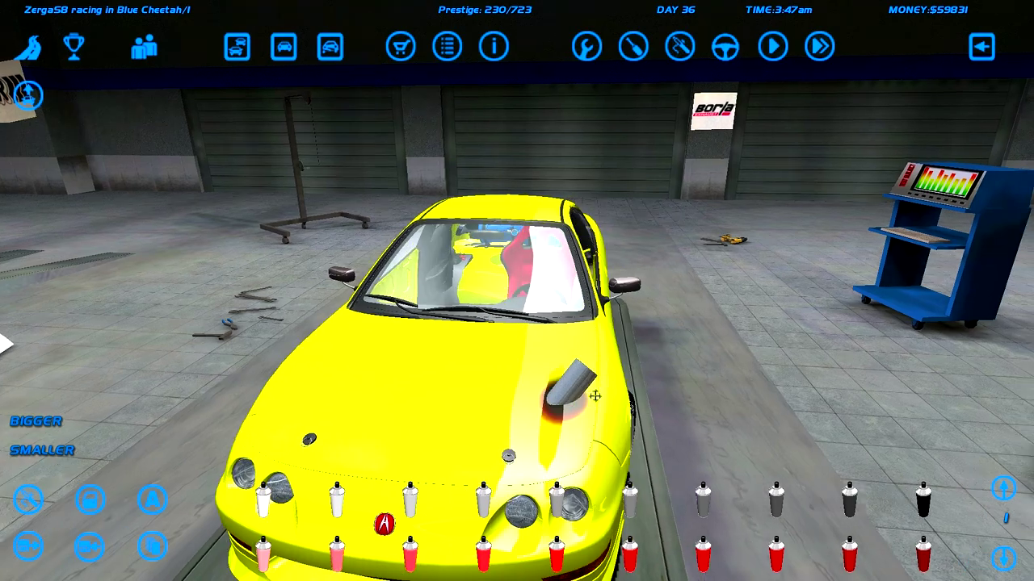
{"action": "left_click_drag", "start_coordinate": [617, 402], "coordinate": [309, 365]}
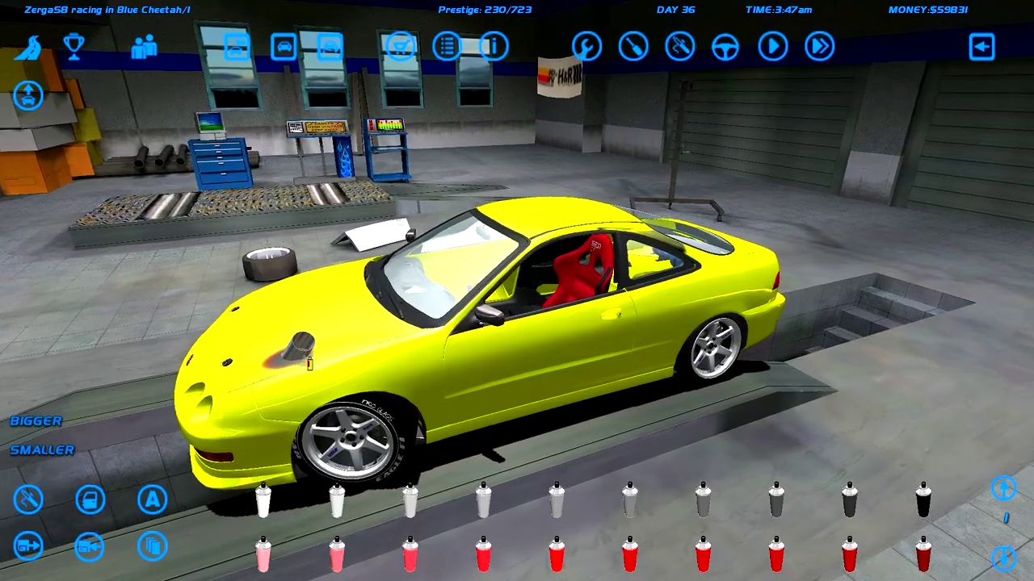
{"action": "left_click_drag", "start_coordinate": [308, 365], "coordinate": [565, 367]}
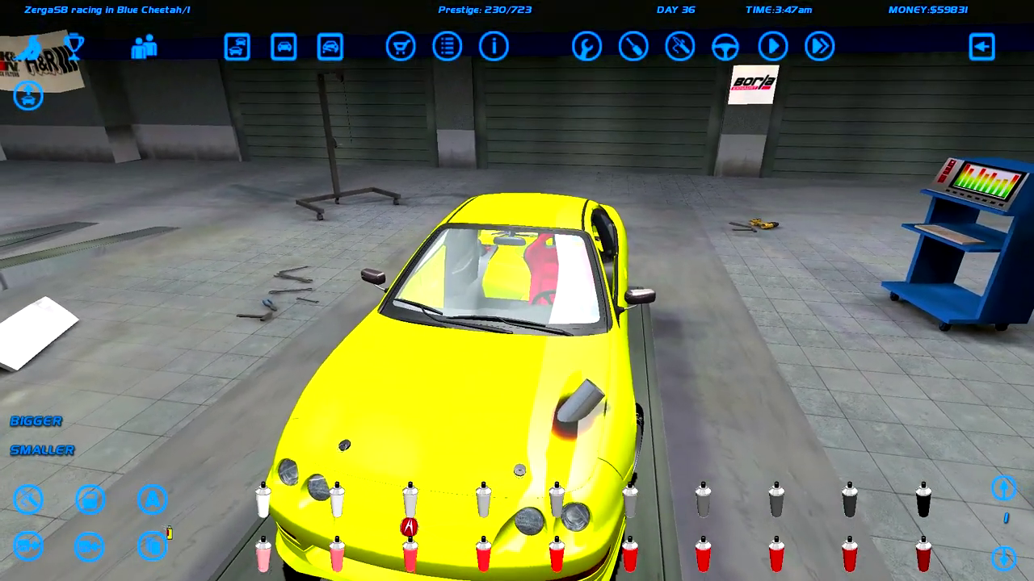
- Return to spray painting with yellow paints and review the spray size options
{"action": "left_click", "coordinate": [148, 502]}
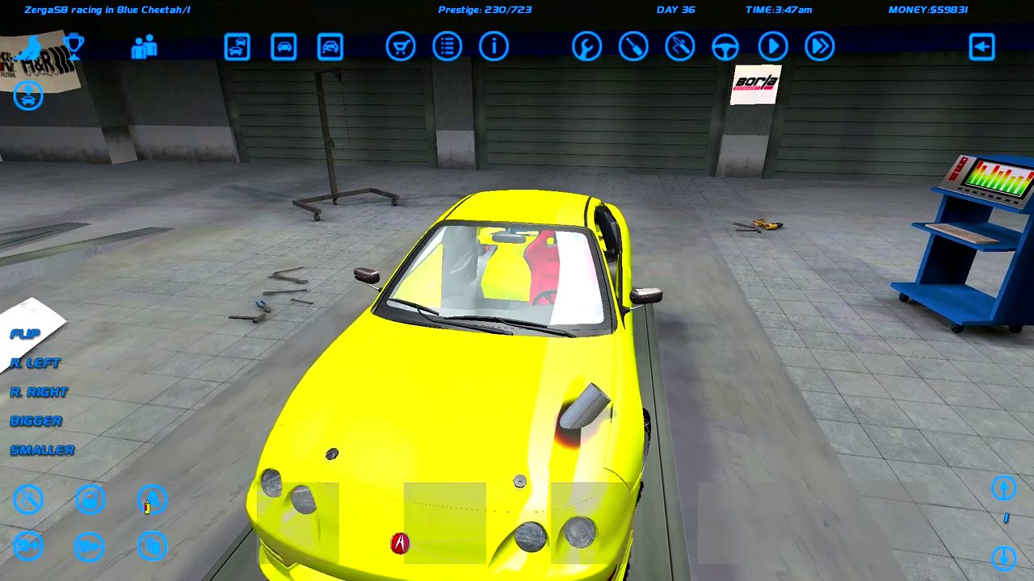
{"action": "left_click", "coordinate": [94, 502]}
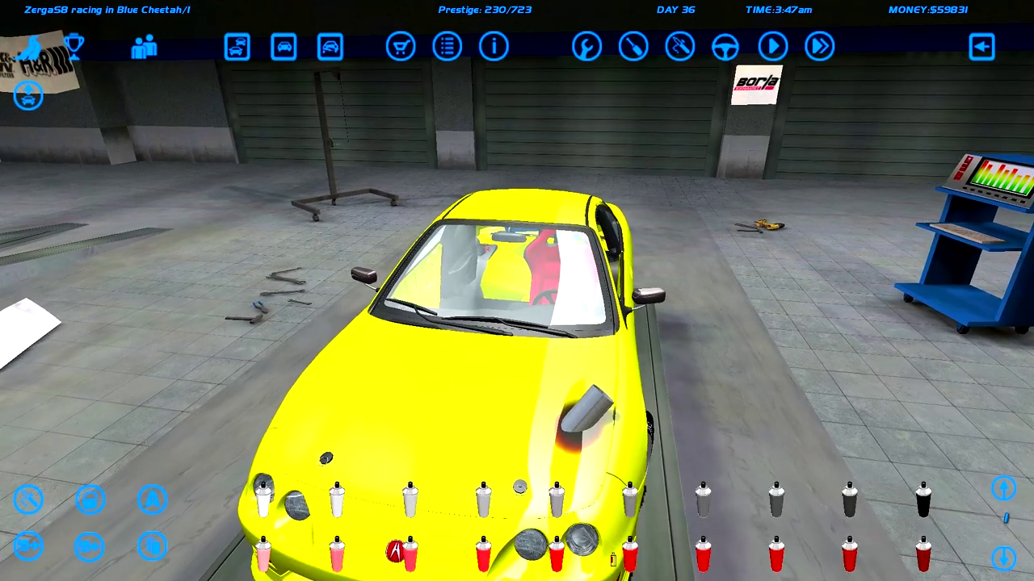
{"action": "left_click", "coordinate": [1003, 558]}
{"action": "left_click_drag", "start_coordinate": [1003, 559], "coordinate": [165, 535]}
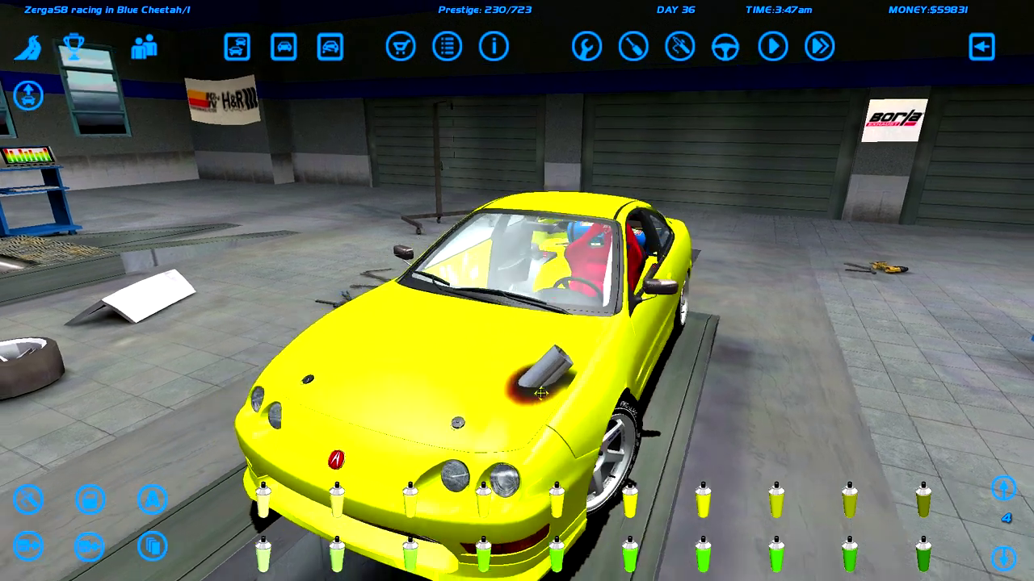
{"action": "left_click", "coordinate": [29, 501]}
{"action": "scroll", "coordinate": [782, 552], "scroll_direction": "down", "scroll_amount": 1}
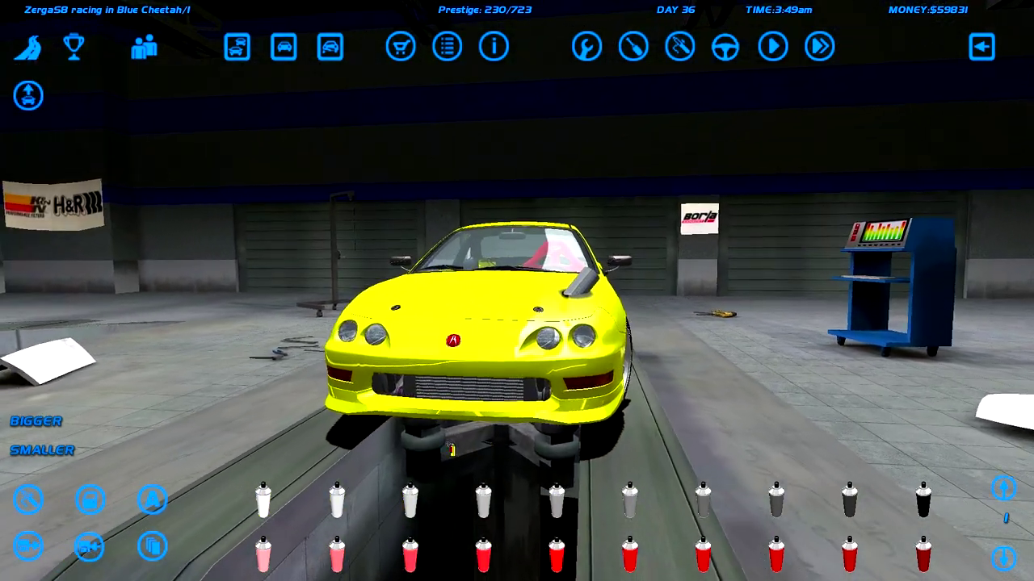
{"action": "left_click", "coordinate": [400, 46]}
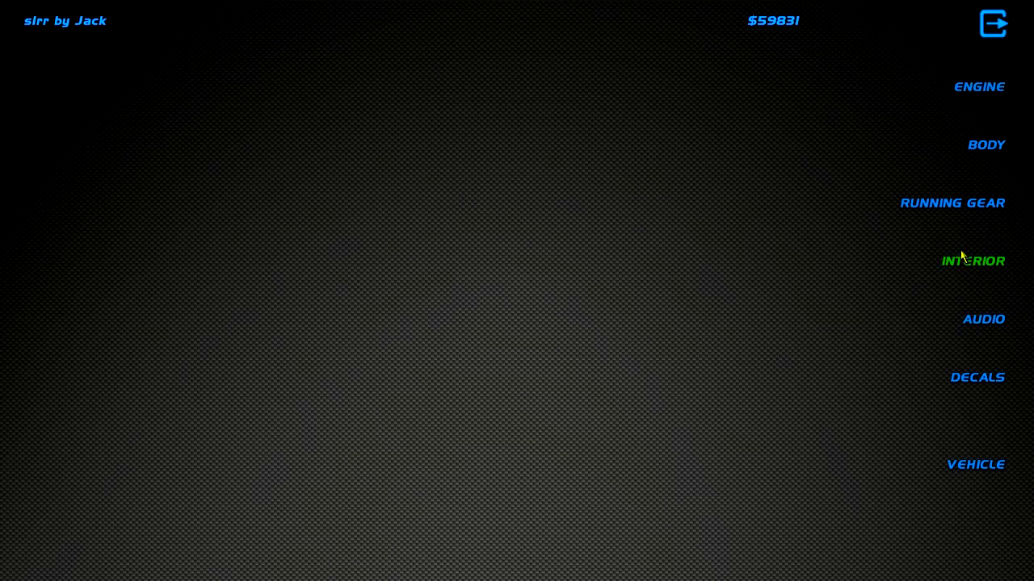
- Buy a decal from the second page of the Misc decals
{"action": "left_click", "coordinate": [959, 379]}
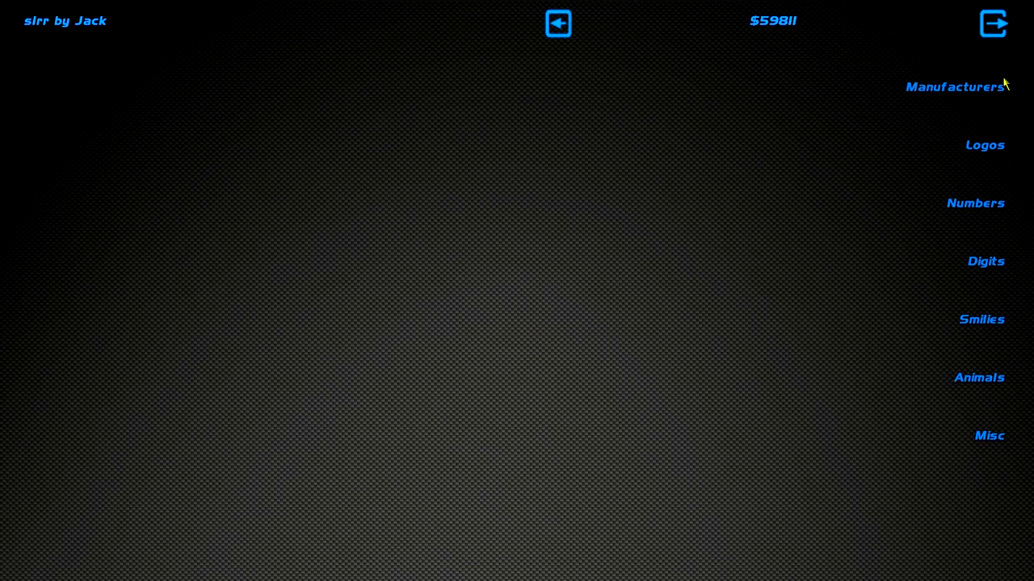
{"action": "left_click", "coordinate": [986, 437]}
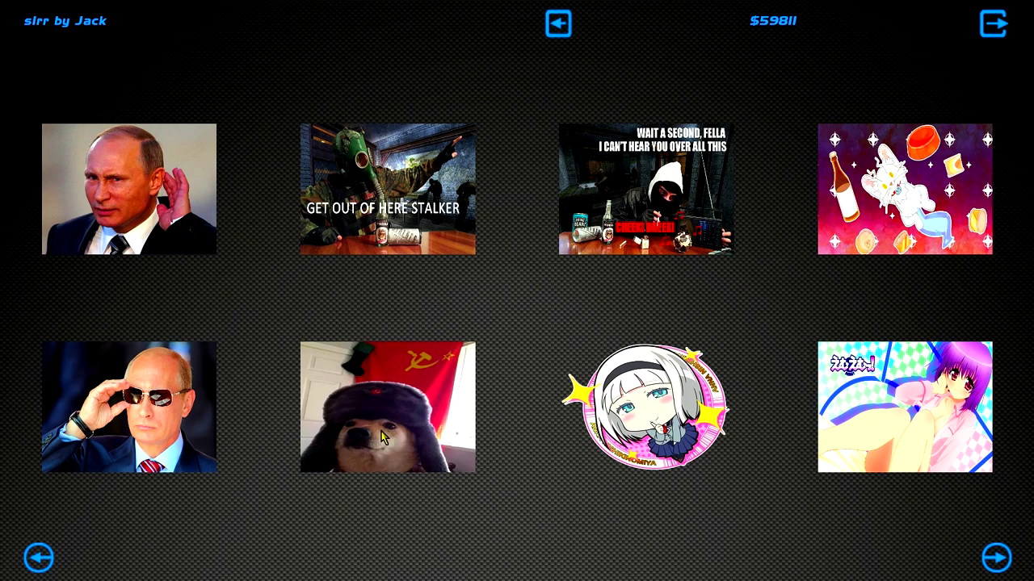
{"action": "left_click", "coordinate": [1000, 560]}
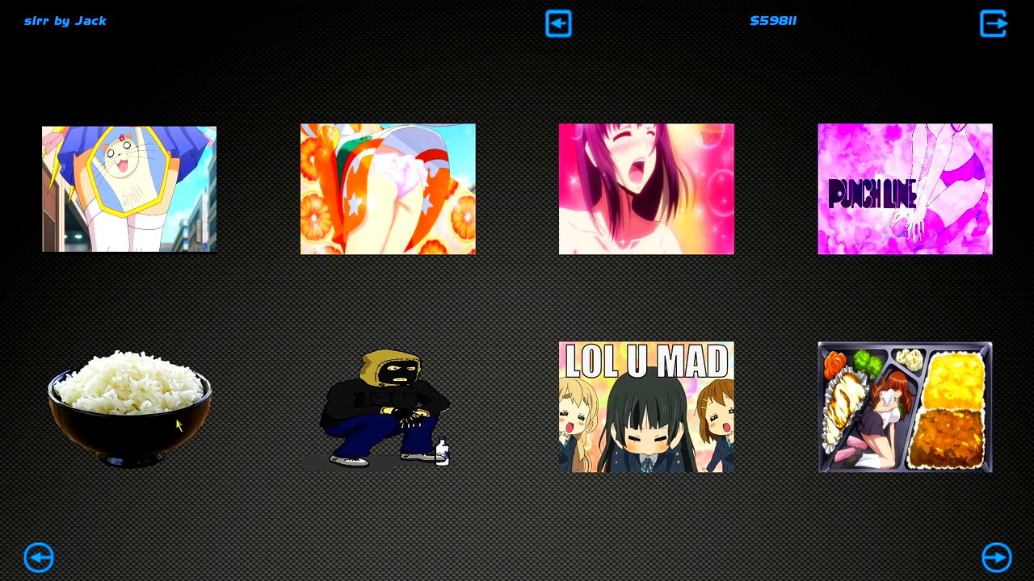
{"action": "left_click", "coordinate": [715, 442]}
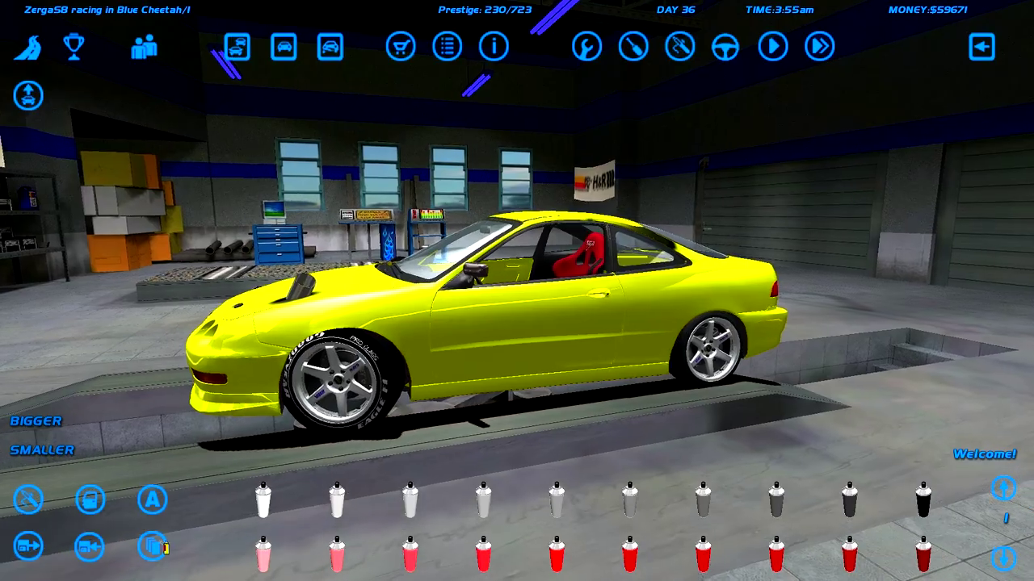
- Stick a hooded-figure decal on the door and a pink anime decal on the rear quarter
{"action": "left_click", "coordinate": [153, 546]}
{"action": "left_click", "coordinate": [148, 503]}
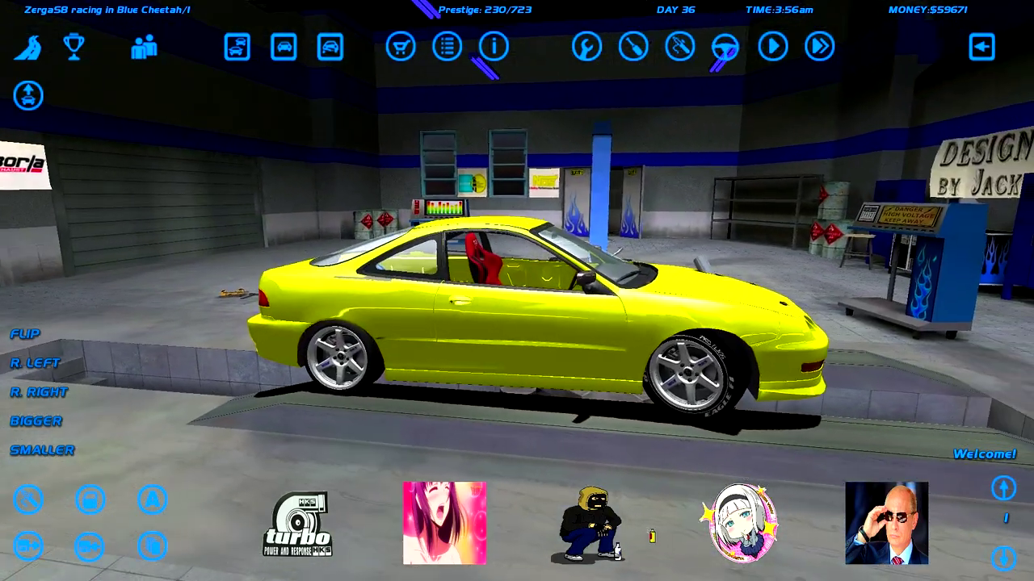
{"action": "left_click", "coordinate": [587, 523]}
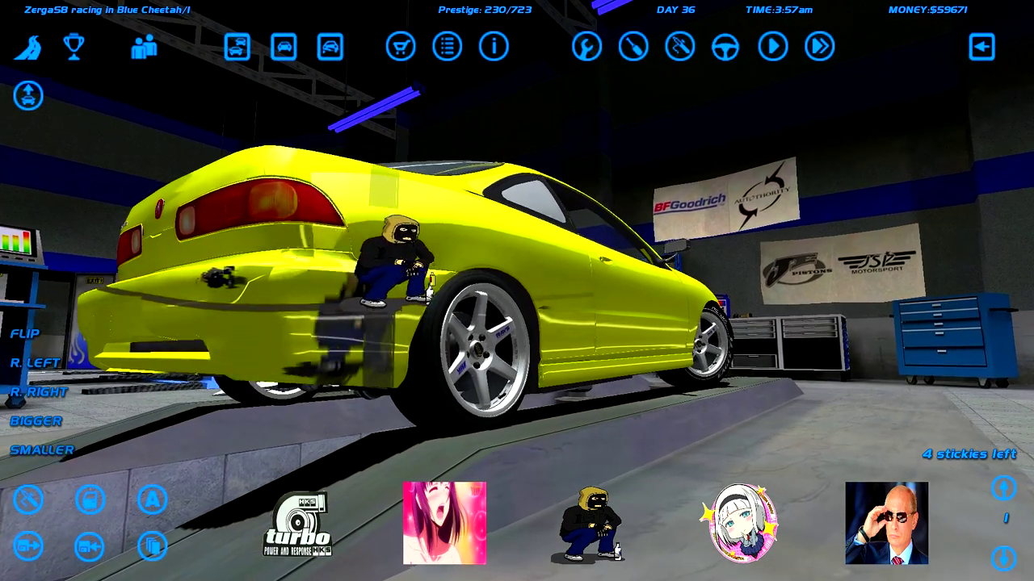
{"action": "left_click", "coordinate": [444, 485]}
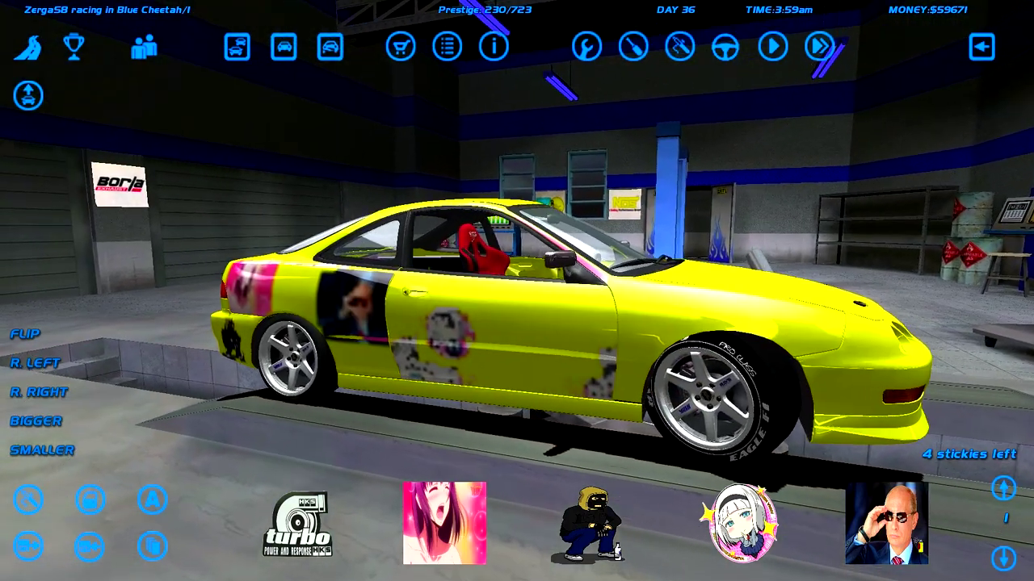
- Layer several colourful stickers over the front fender as a sticker bomb
{"action": "left_click", "coordinate": [1003, 557]}
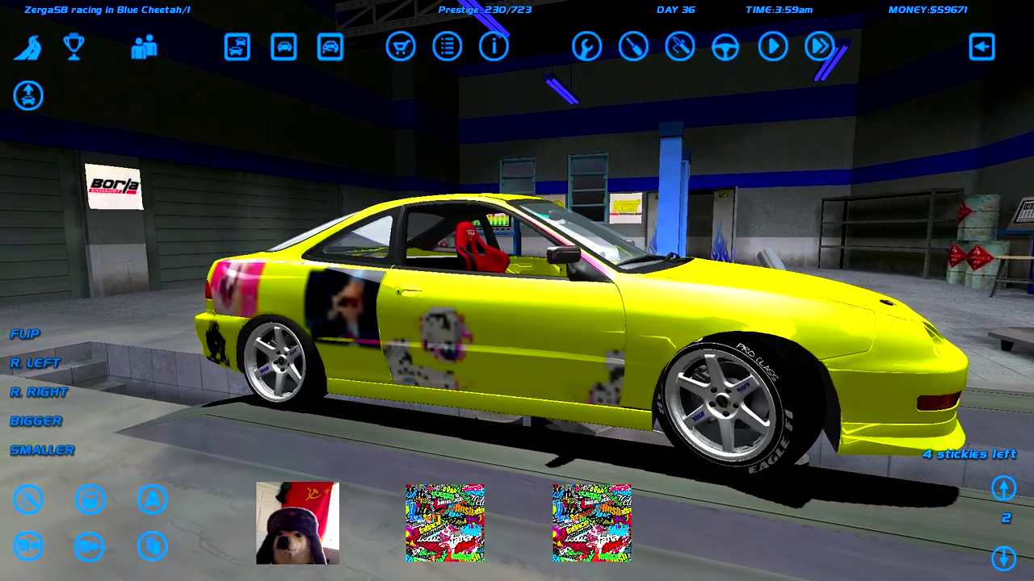
{"action": "left_click", "coordinate": [662, 327]}
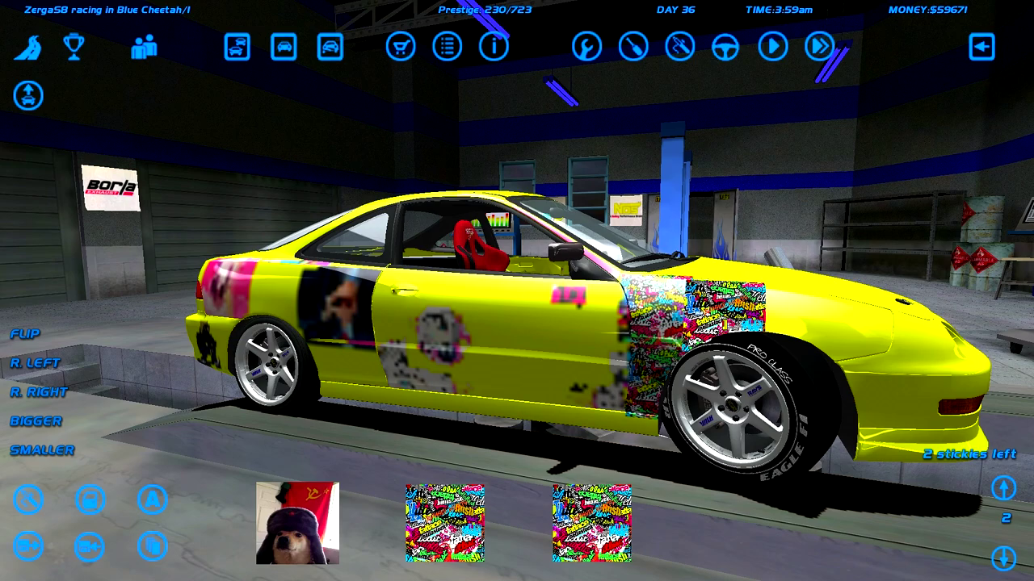
{"action": "left_click", "coordinate": [785, 323]}
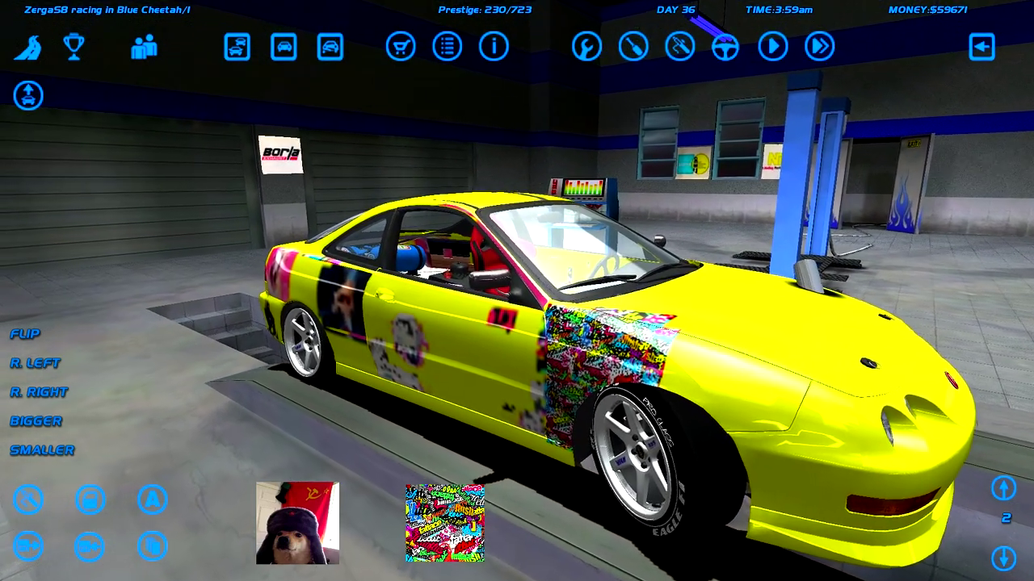
{"action": "left_click", "coordinate": [736, 386]}
{"action": "left_click", "coordinate": [776, 412]}
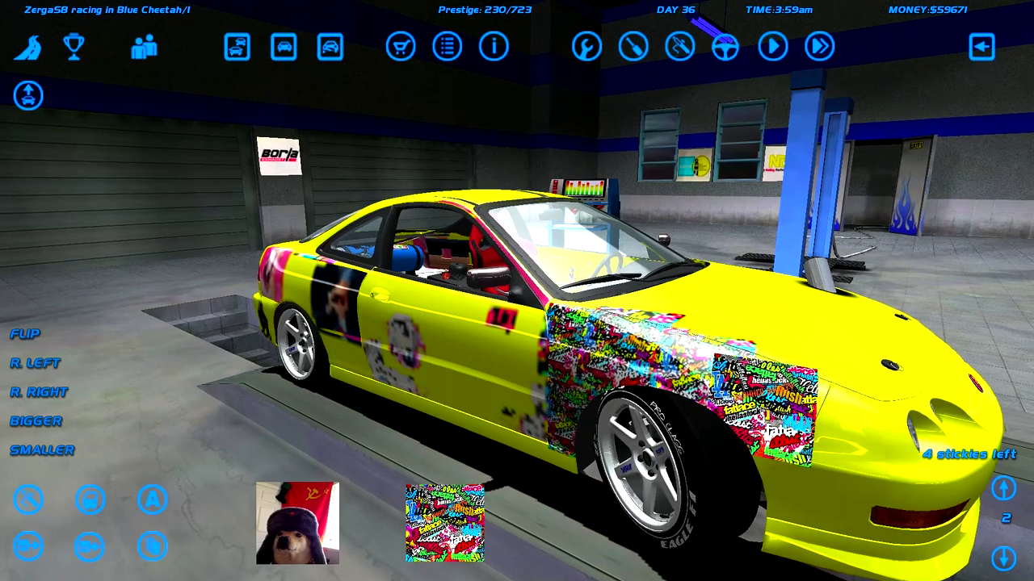
{"action": "left_click", "coordinate": [767, 404]}
{"action": "left_click", "coordinate": [759, 400]}
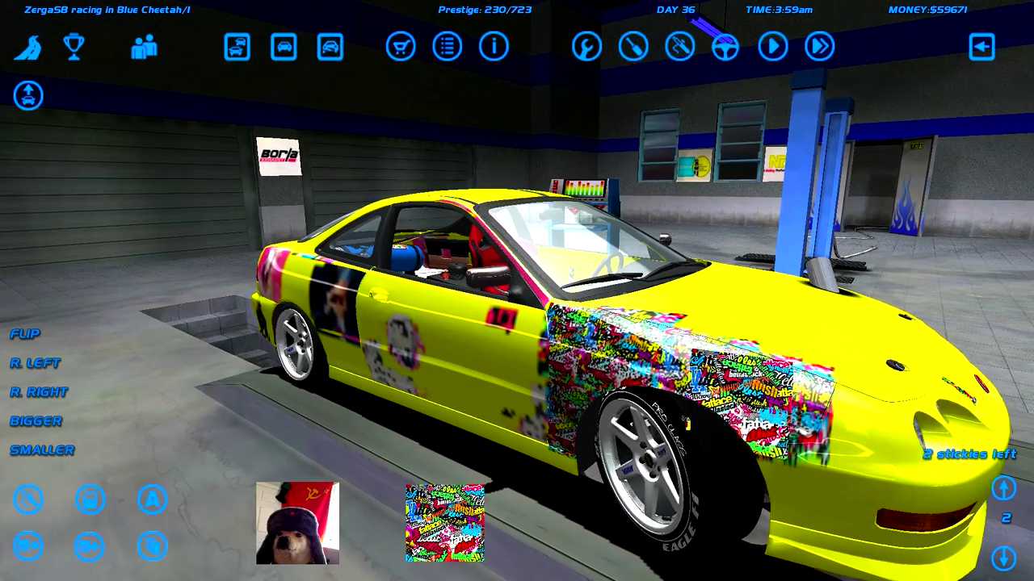
- Add the dog photo decal to the door from a side view
{"action": "left_click_drag", "start_coordinate": [710, 26], "coordinate": [484, 5]}
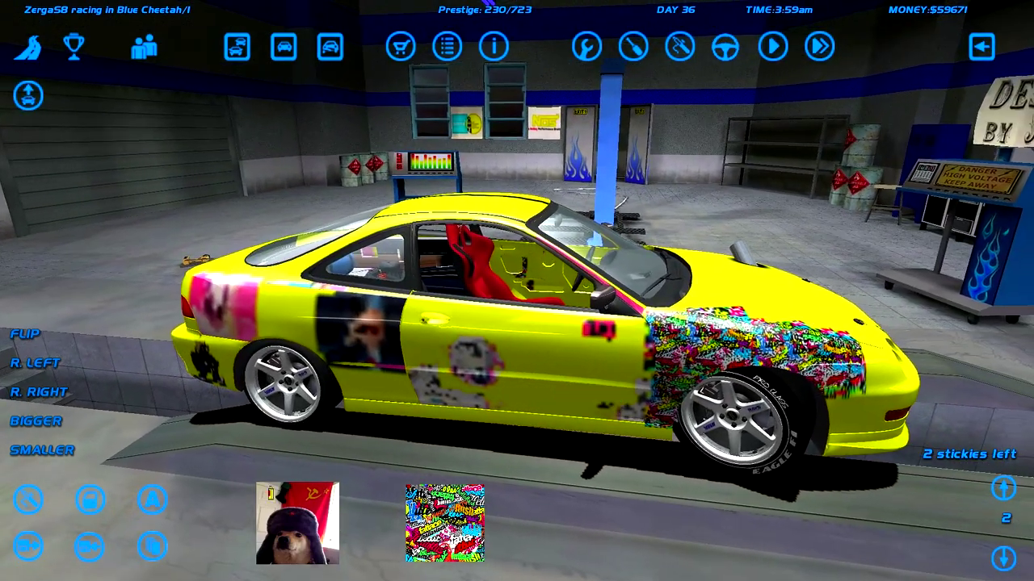
{"action": "left_click", "coordinate": [549, 387]}
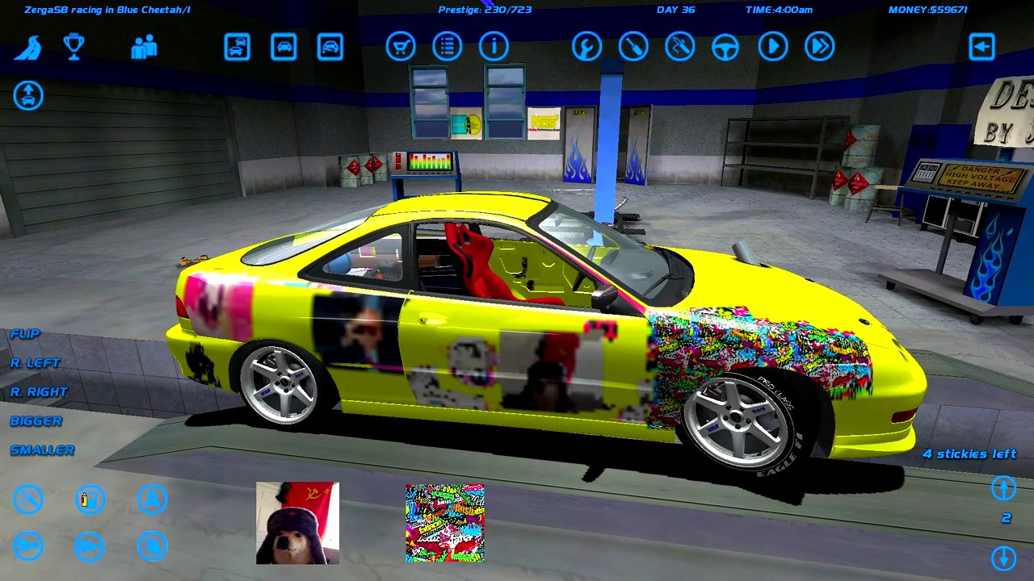
{"action": "left_click", "coordinate": [89, 500]}
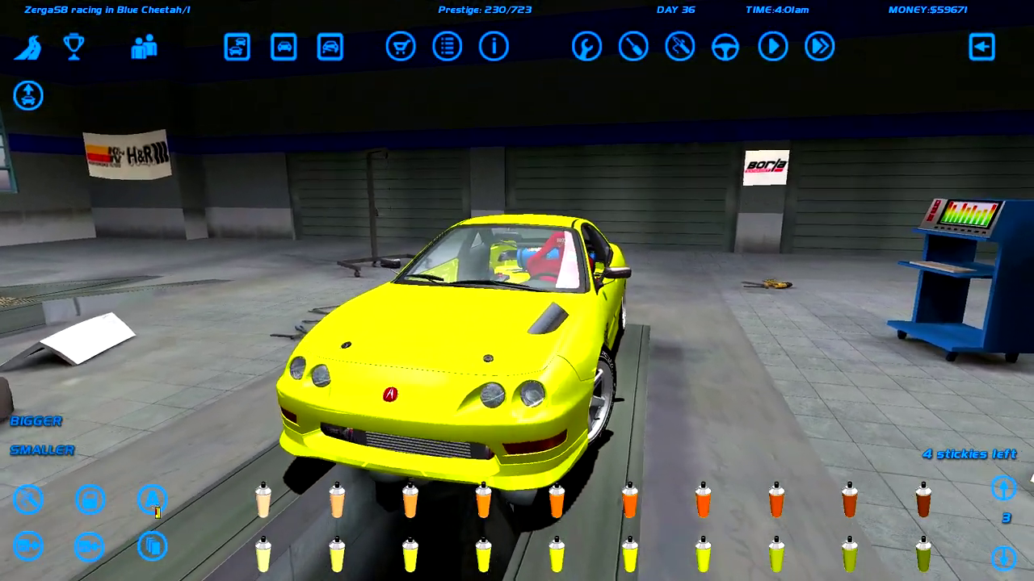
- Page through the paint colours to yellow and spray over the multicoloured front-fender sticker from around the car
{"action": "left_click", "coordinate": [1002, 488]}
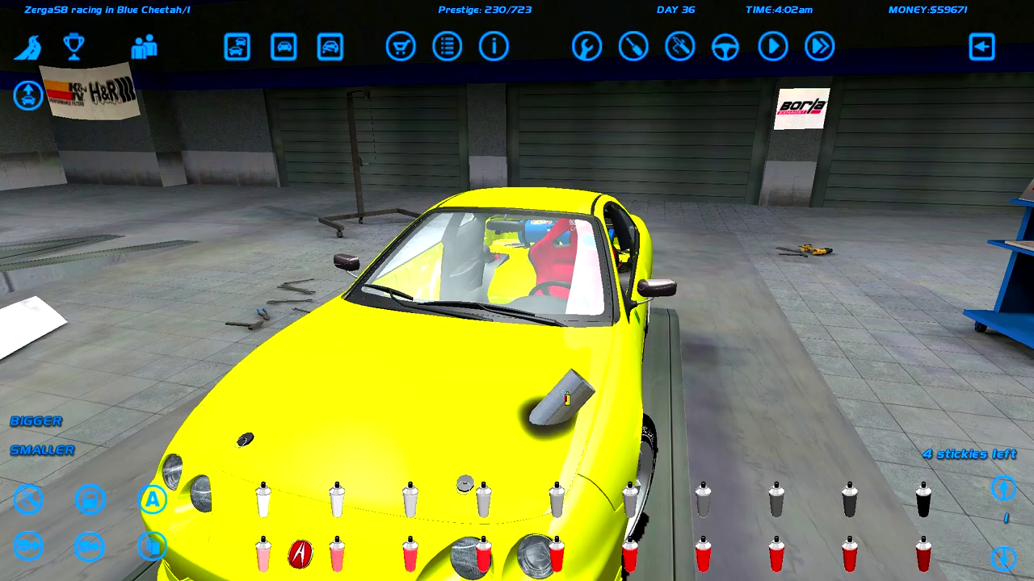
{"action": "left_click_drag", "start_coordinate": [567, 399], "coordinate": [401, 345]}
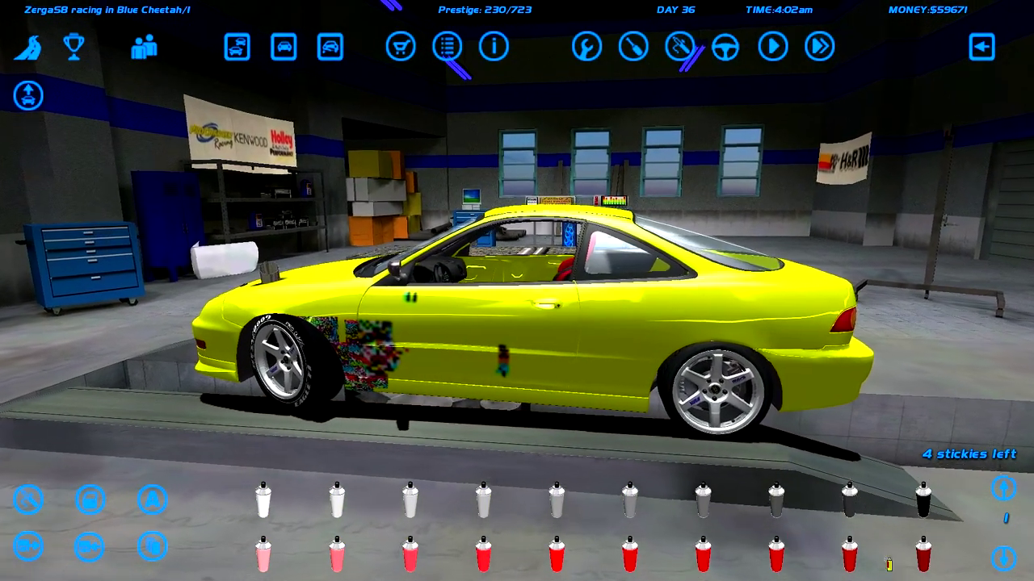
{"action": "left_click", "coordinate": [1002, 559]}
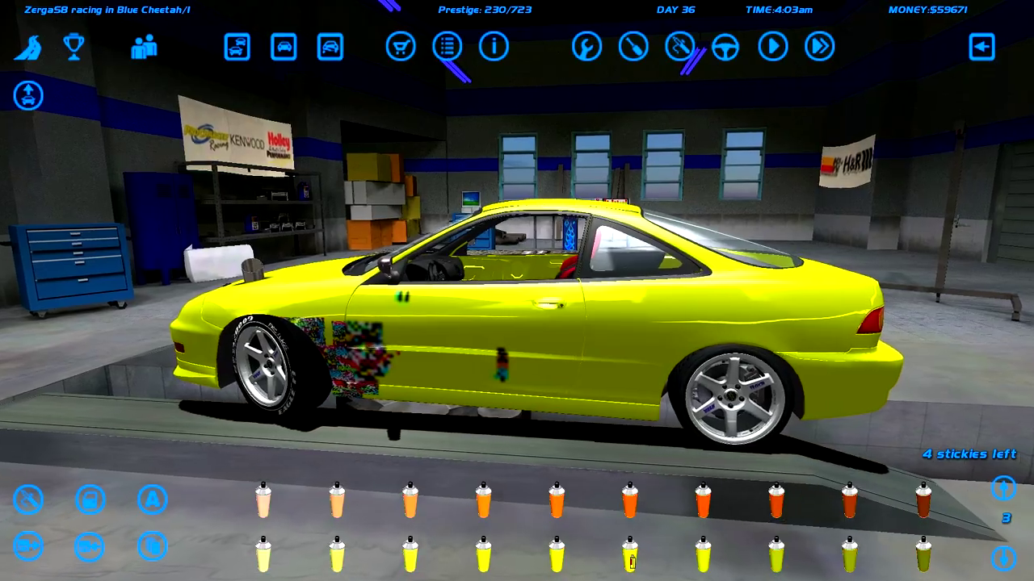
{"action": "left_click_drag", "start_coordinate": [953, 420], "coordinate": [662, 336]}
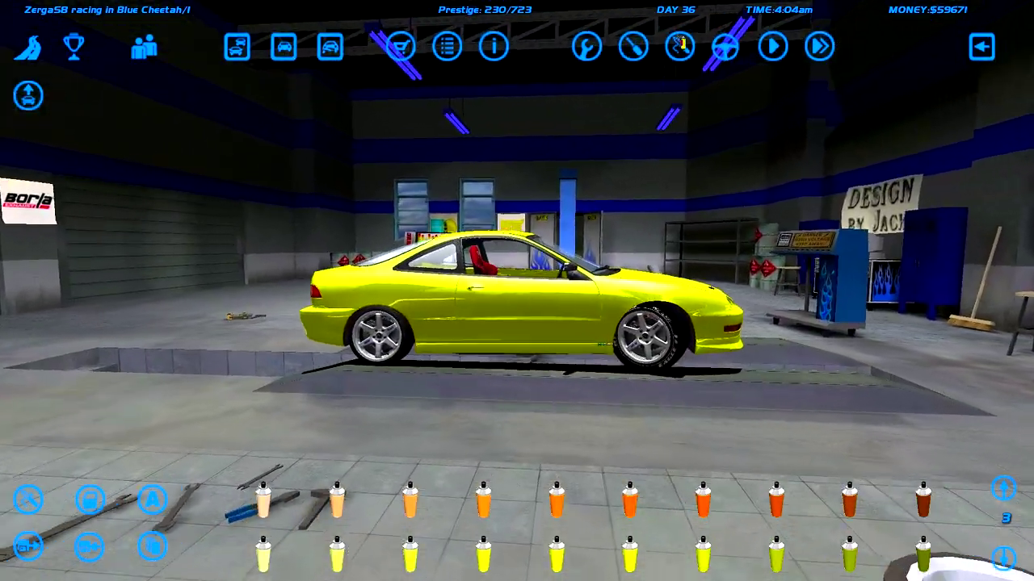
{"action": "left_click", "coordinate": [719, 53]}
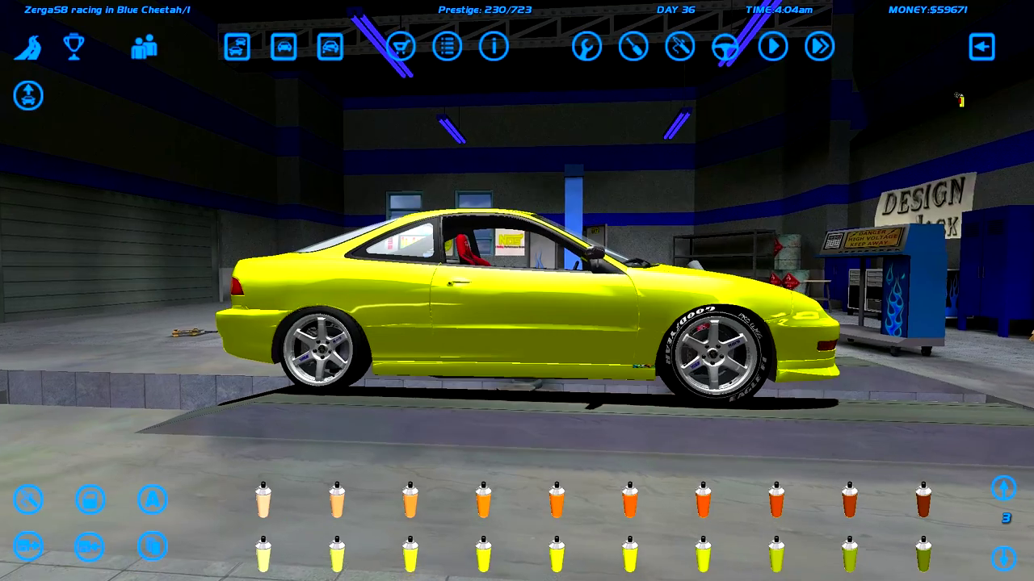